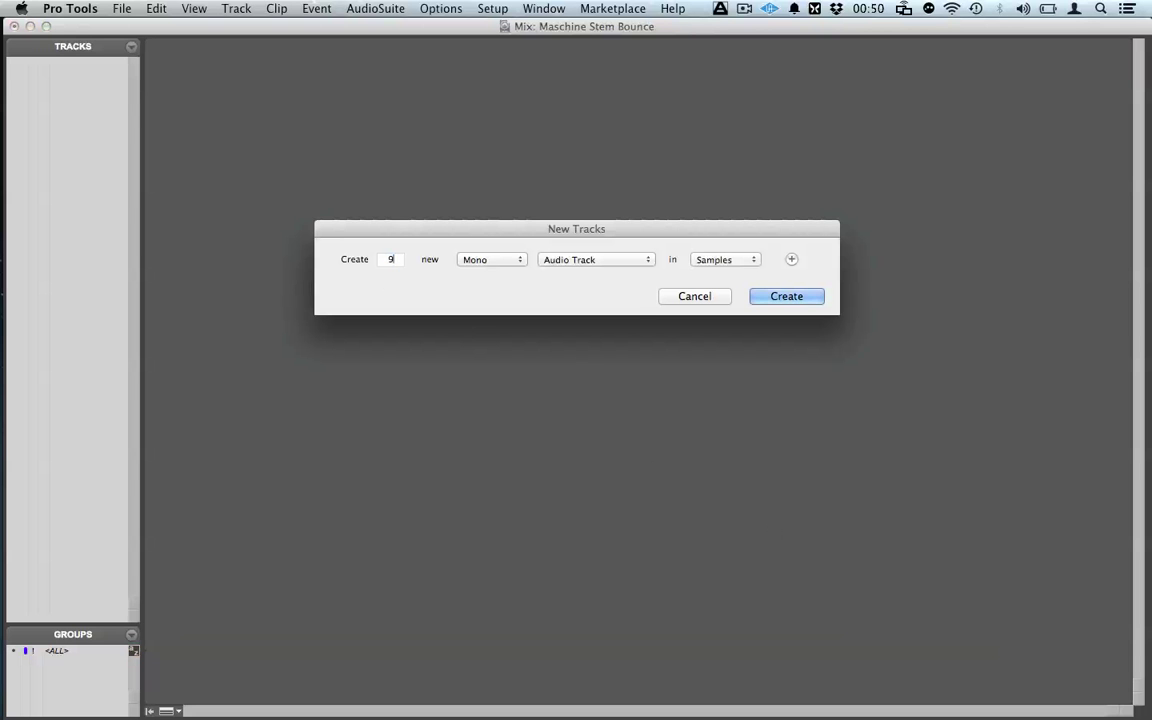
- Configure the nine new tracks as stereo Instrument Tracks
{"action": "left_click", "coordinate": [596, 259]}
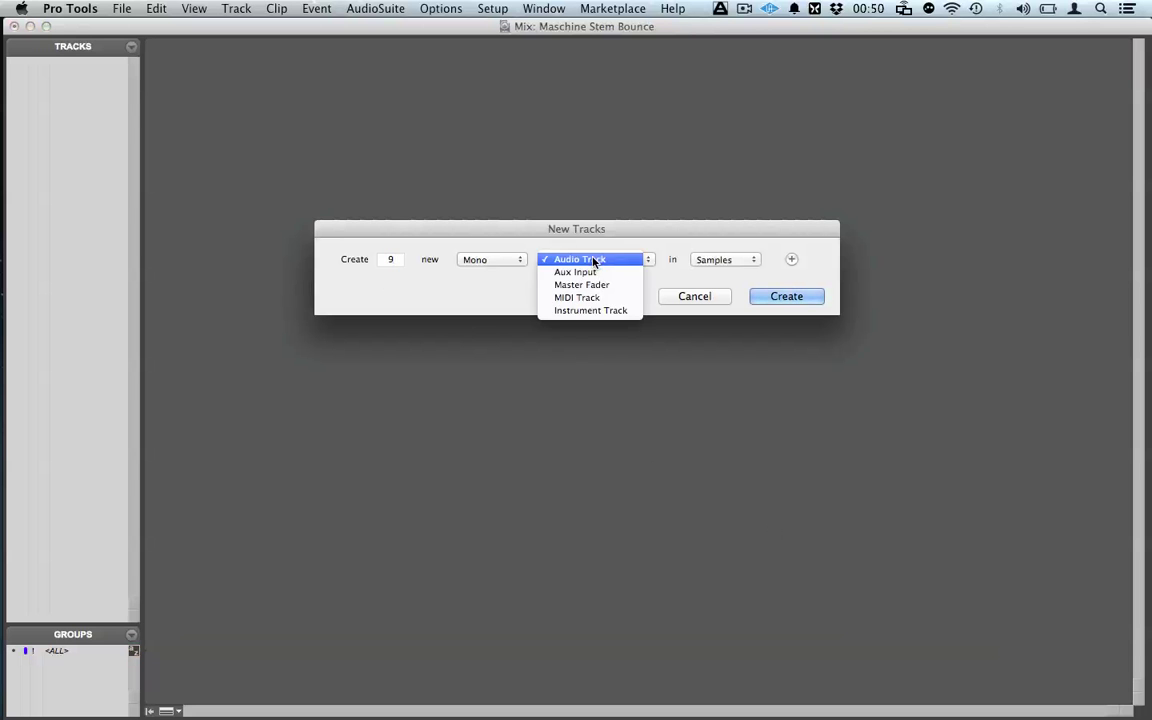
{"action": "left_click", "coordinate": [578, 311]}
{"action": "left_click", "coordinate": [476, 262]}
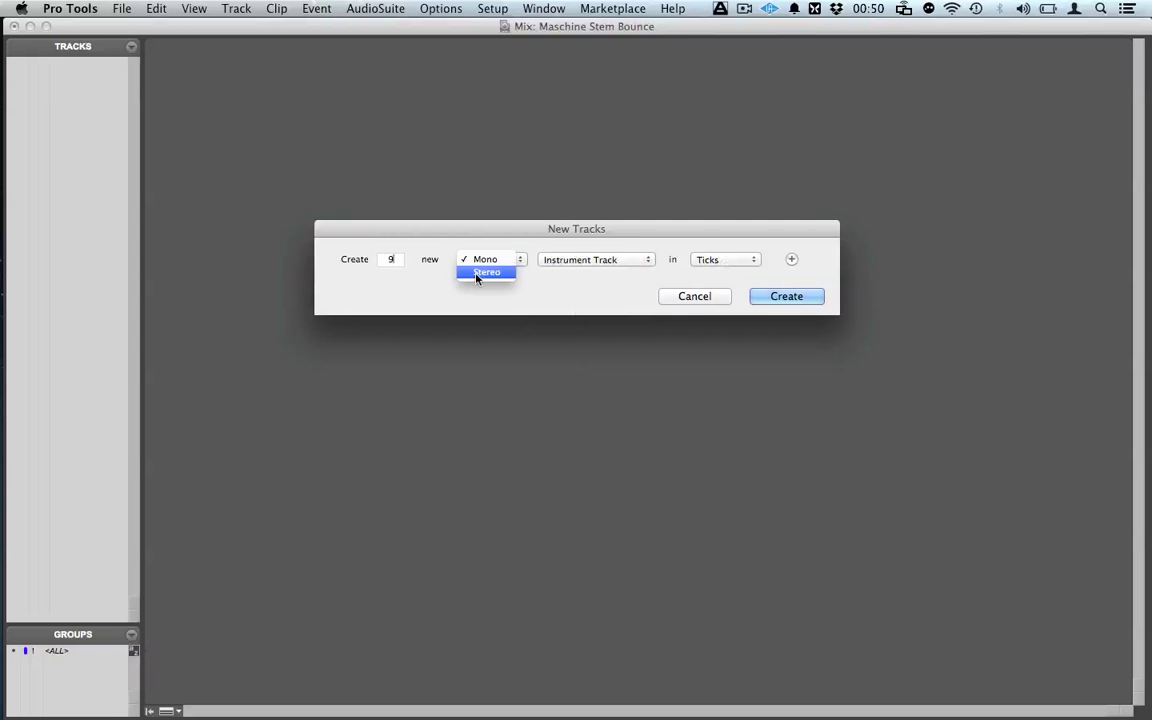
{"action": "left_click", "coordinate": [476, 273]}
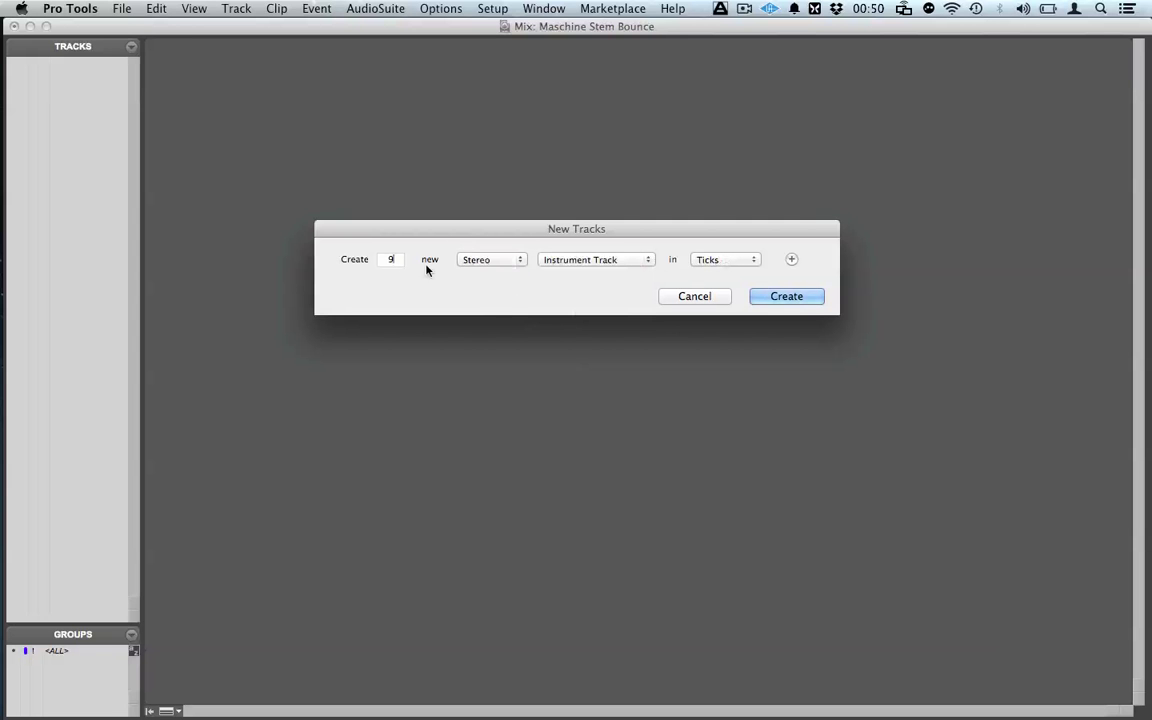
- Add a second row to the new tracks setup for 9 stereo Audio Tracks
{"action": "left_click", "coordinate": [791, 259]}
{"action": "type", "text": "9"}
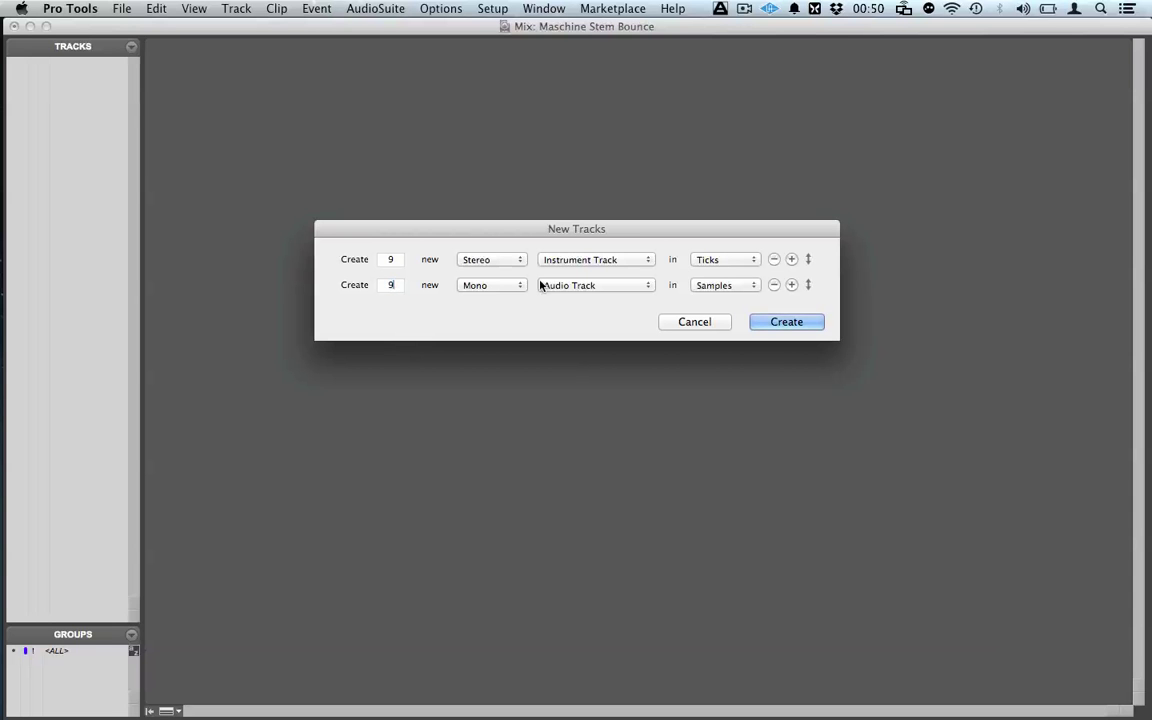
{"action": "left_click", "coordinate": [496, 291]}
{"action": "left_click", "coordinate": [499, 299]}
- Add a row for one stereo Master Fader and create all the configured tracks
{"action": "left_click", "coordinate": [791, 285]}
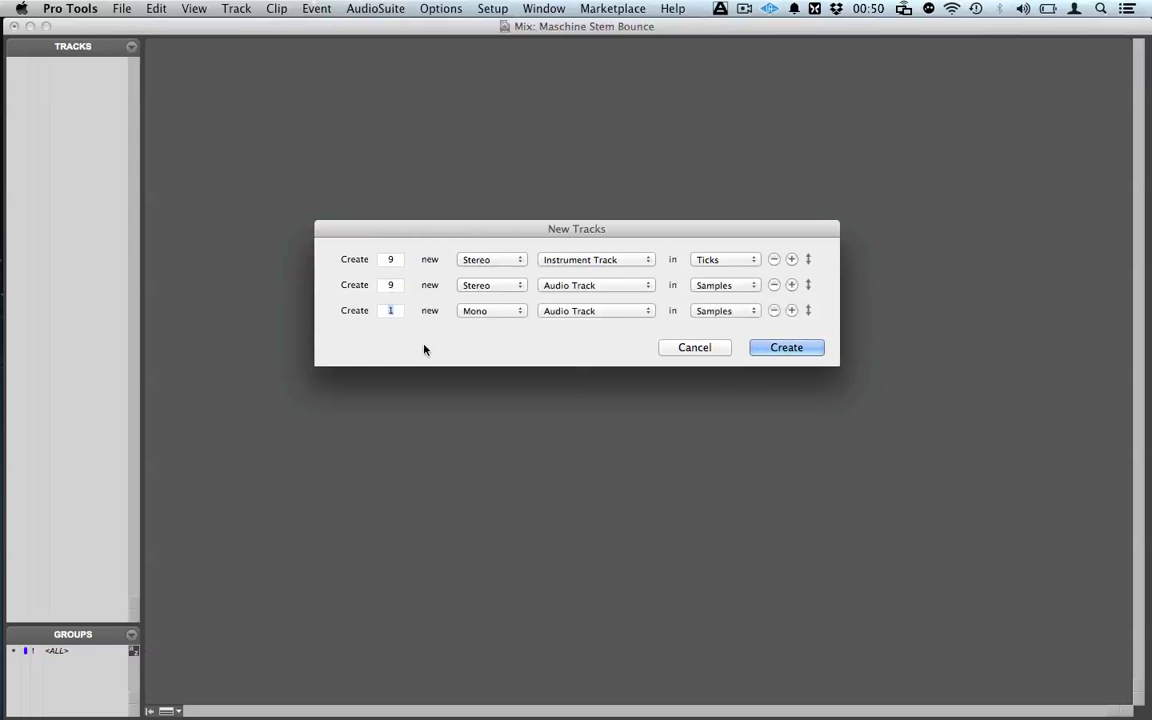
{"action": "left_click", "coordinate": [485, 313]}
{"action": "left_click", "coordinate": [488, 324]}
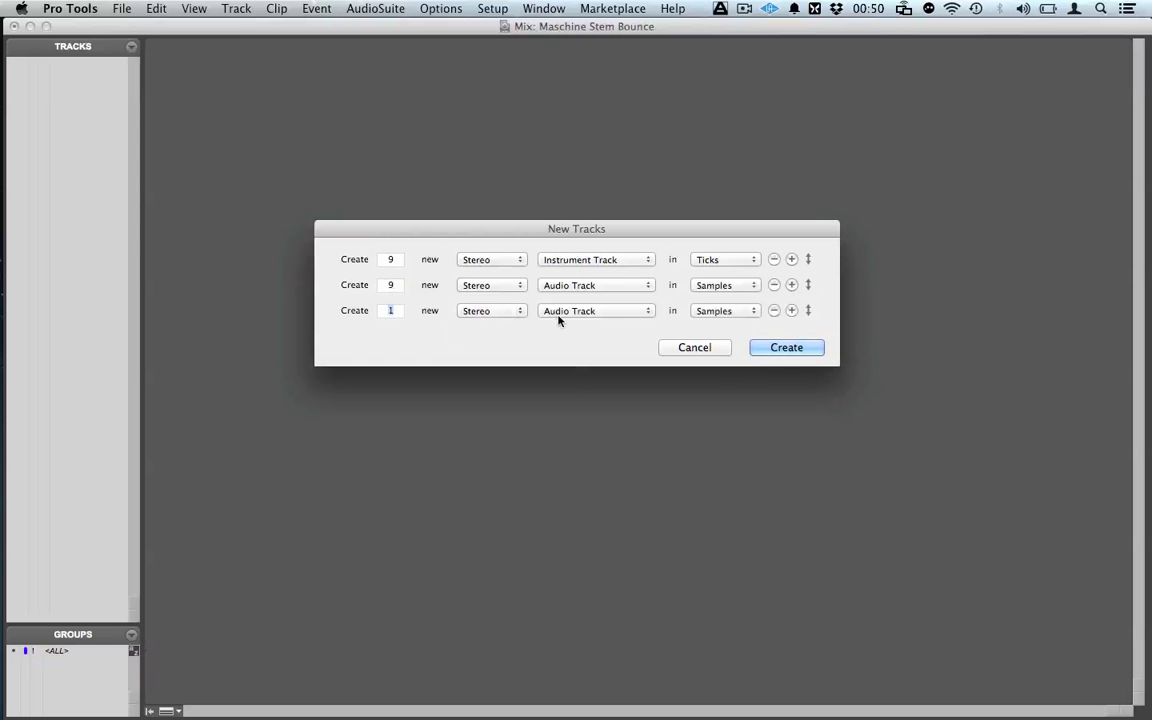
{"action": "left_click", "coordinate": [557, 319]}
{"action": "left_click", "coordinate": [581, 336]}
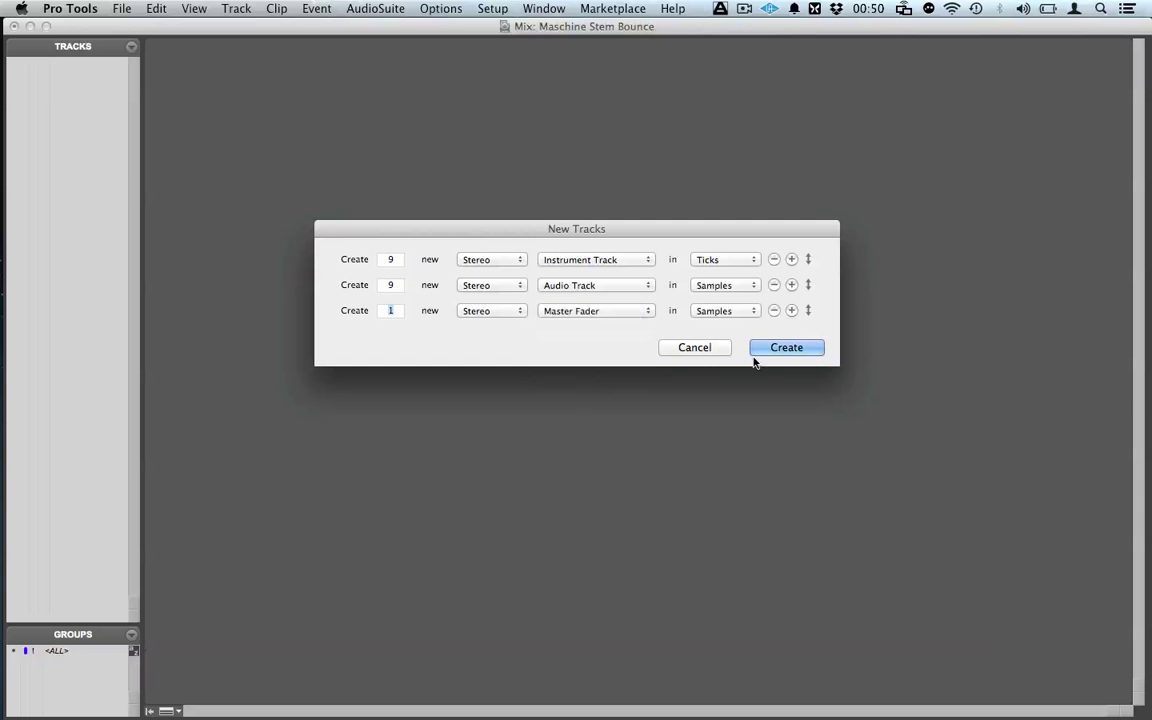
{"action": "left_click", "coordinate": [786, 347]}
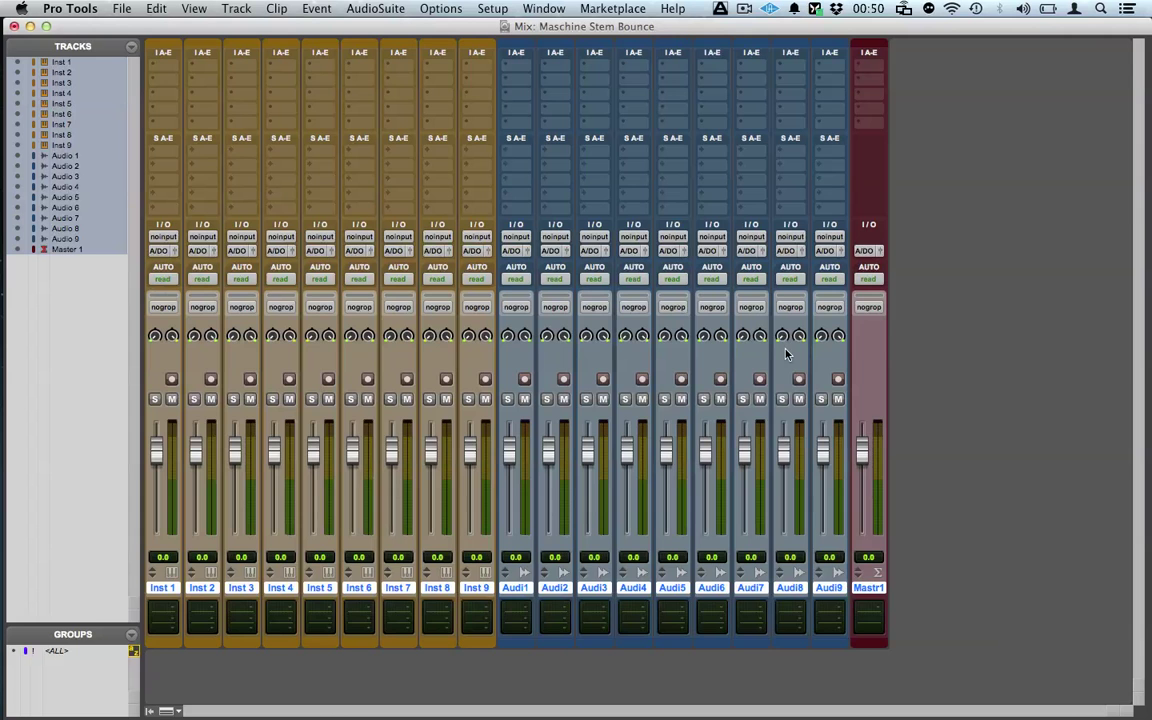
- In the Edit window, insert the stereo Maschine instrument plug-in on Inst 1, close its window and select only that track
{"action": "key", "text": "super+equal"}
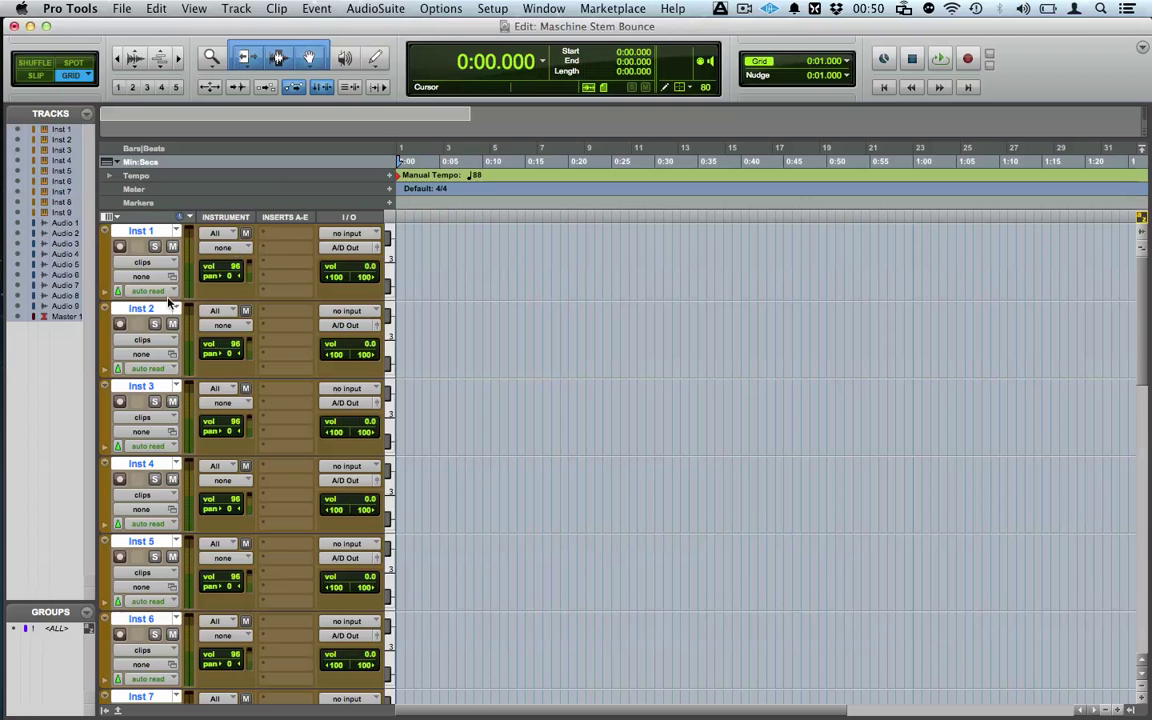
{"action": "left_click", "coordinate": [236, 248]}
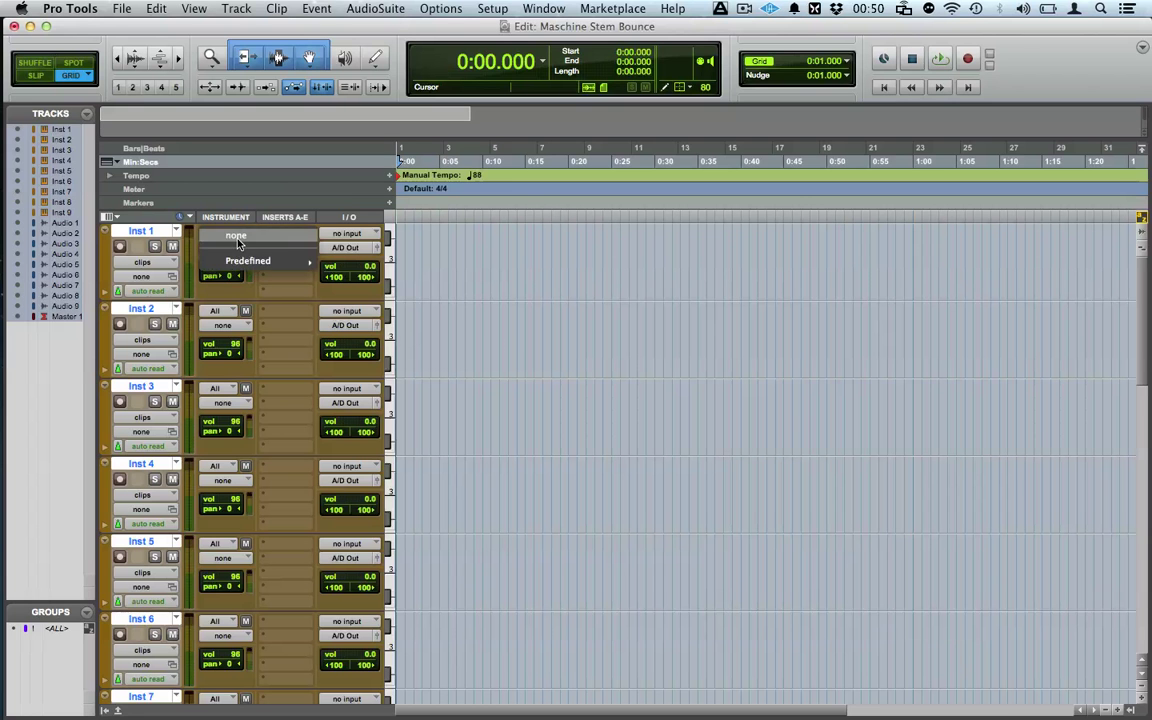
{"action": "left_click", "coordinate": [283, 382]}
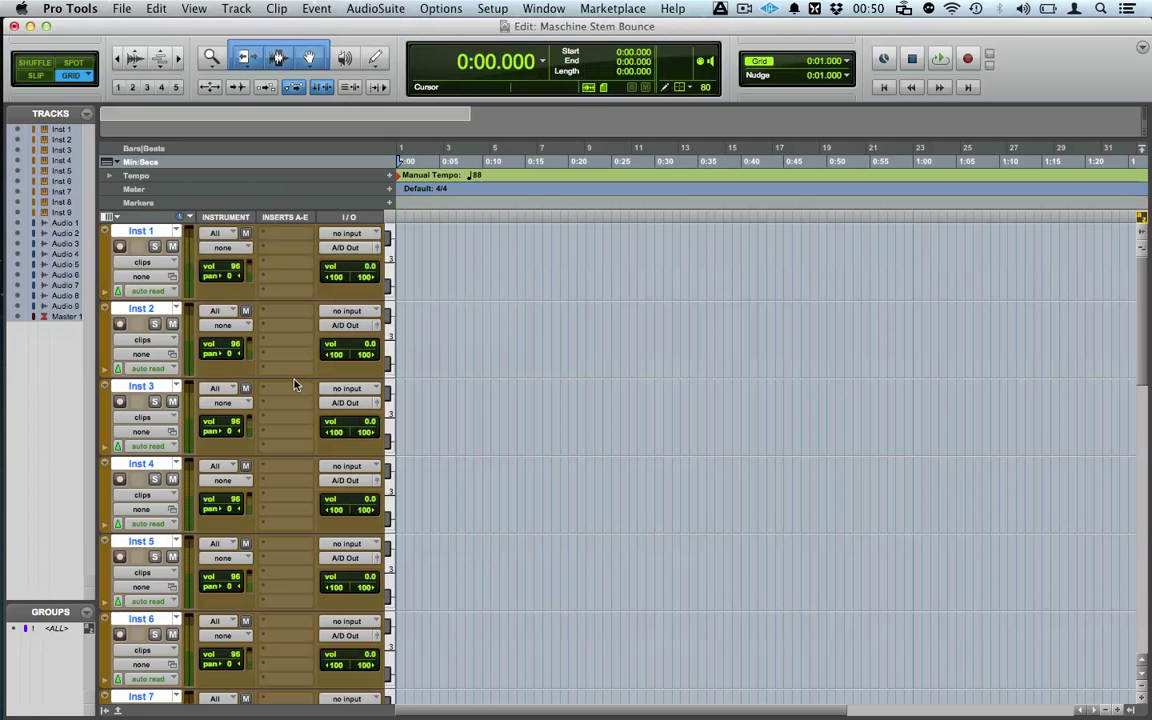
{"action": "left_click", "coordinate": [288, 233]}
{"action": "mouse_move", "coordinate": [340, 260]}
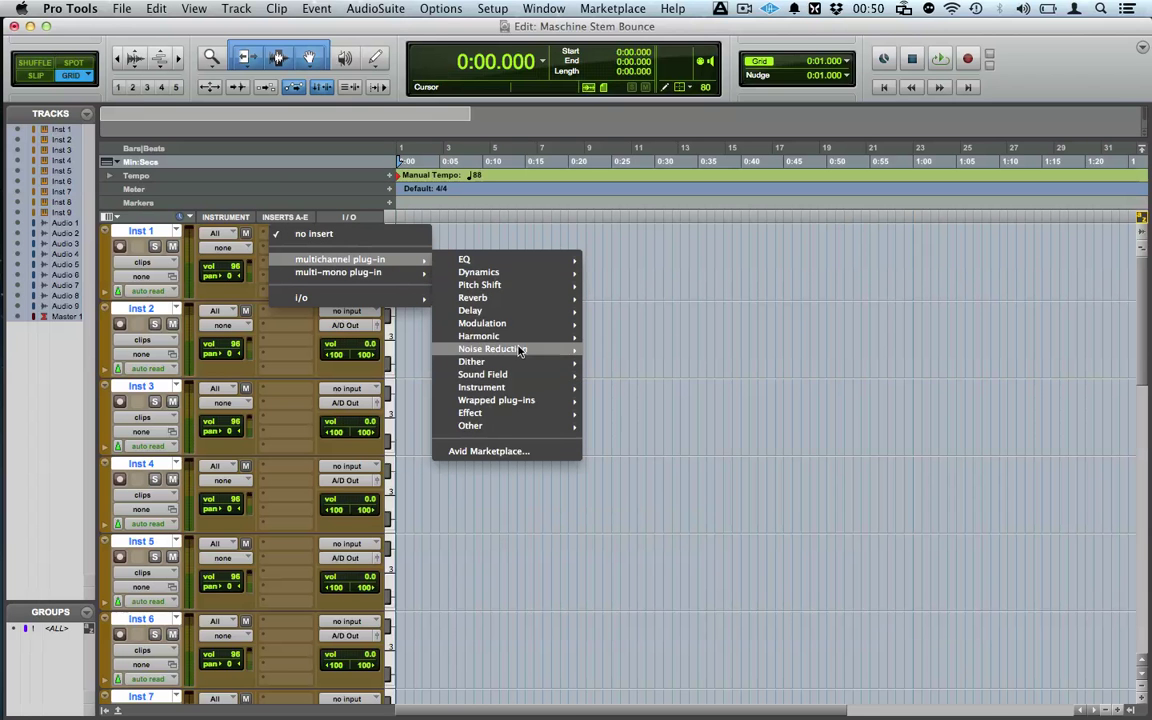
{"action": "mouse_move", "coordinate": [505, 387]}
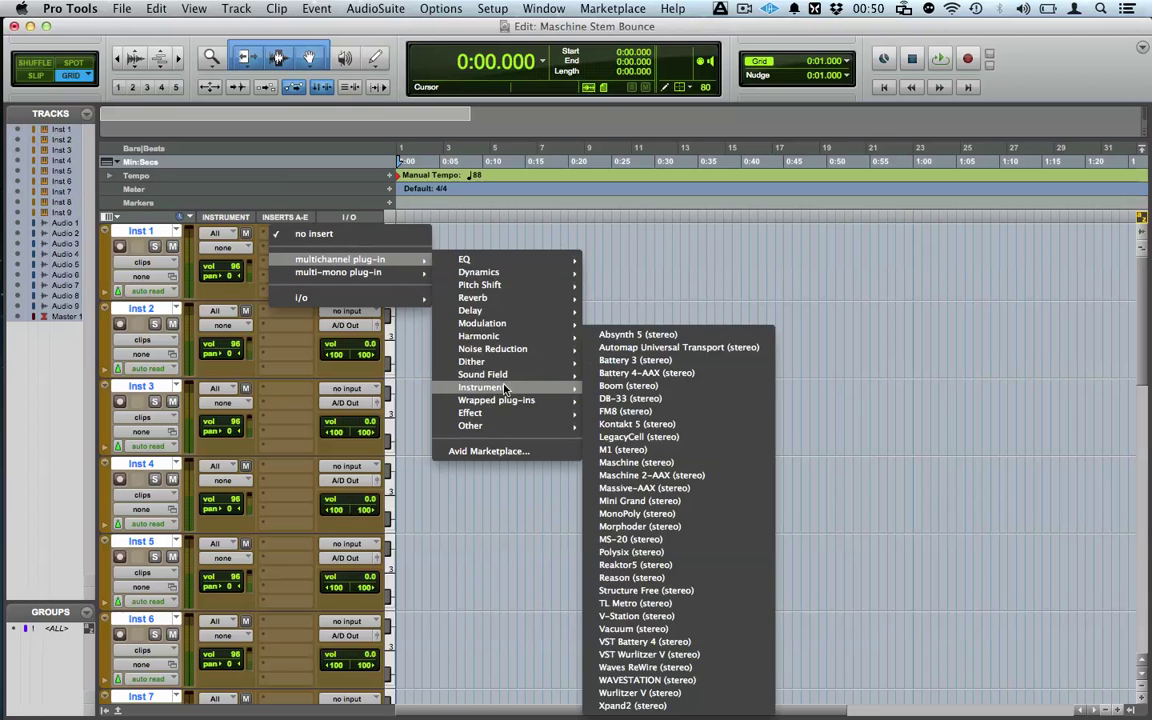
{"action": "left_click", "coordinate": [650, 468]}
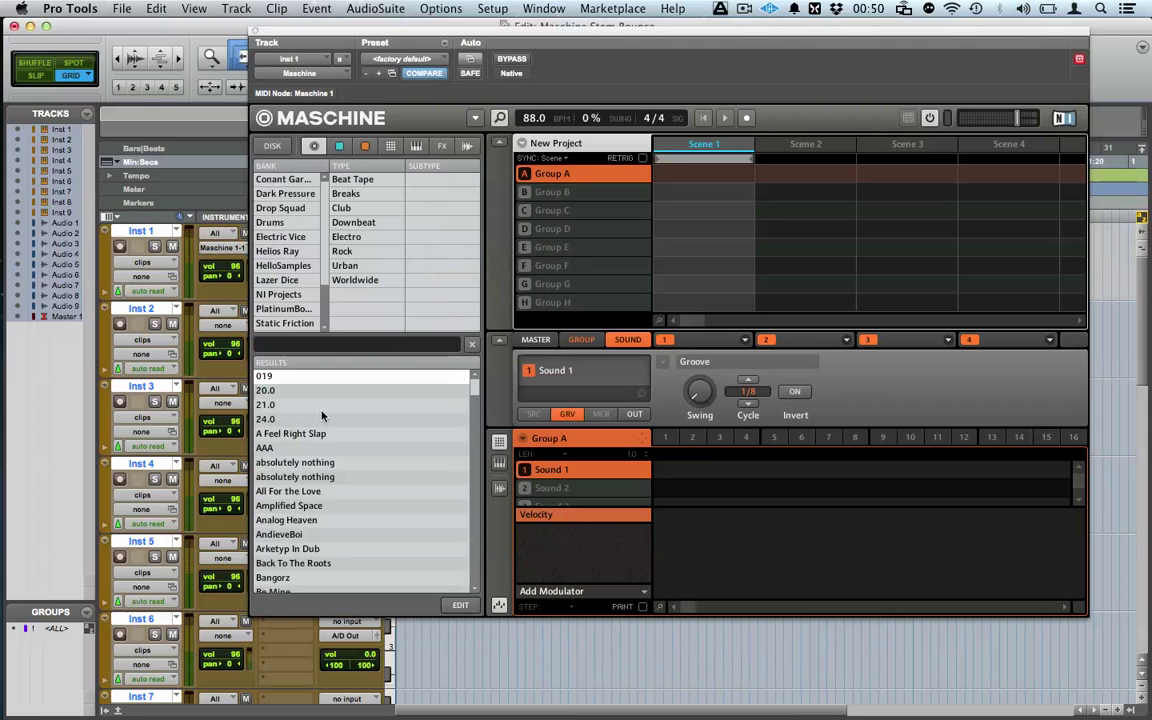
{"action": "left_click", "coordinate": [255, 31]}
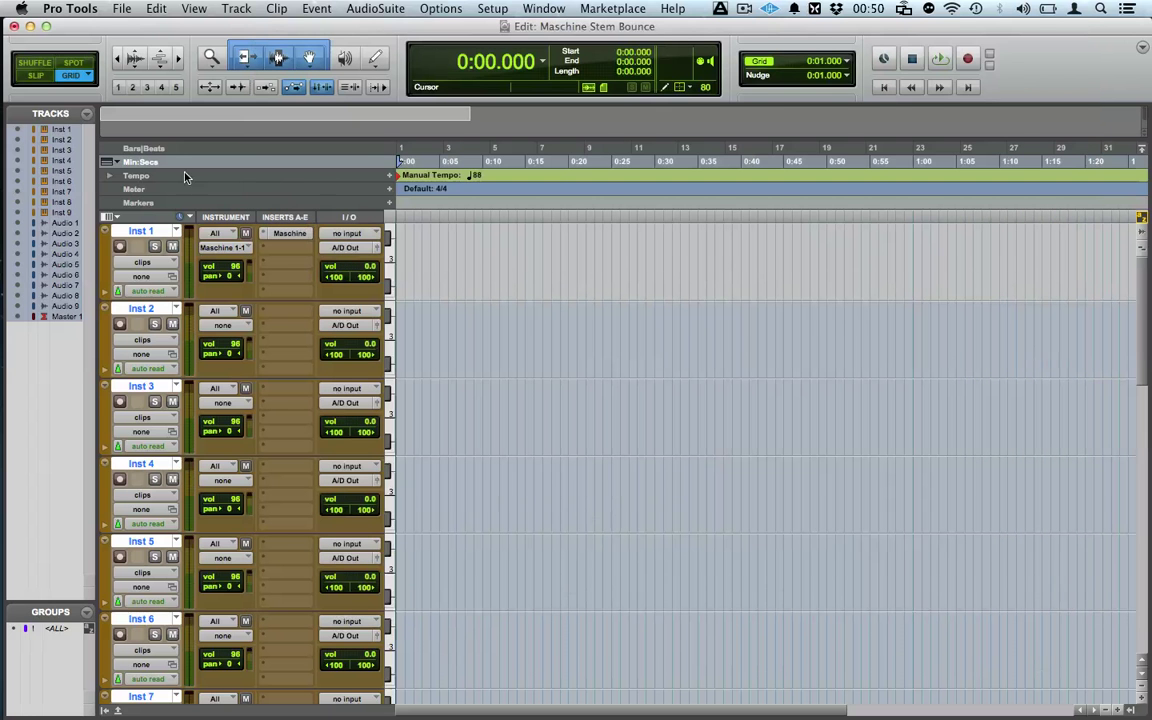
{"action": "left_click", "coordinate": [152, 231]}
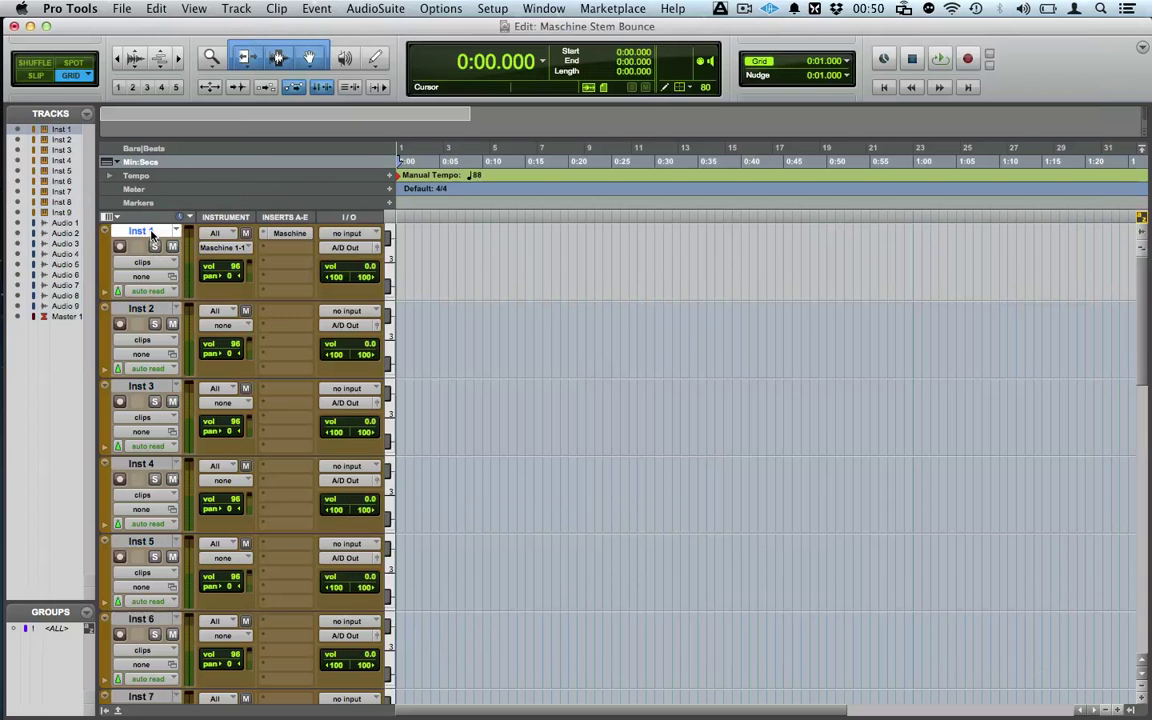
- Route the MIDI outputs of Inst 2 and Inst 3 to Maschine 1 channel-2 and channel-3
{"action": "left_click", "coordinate": [230, 328]}
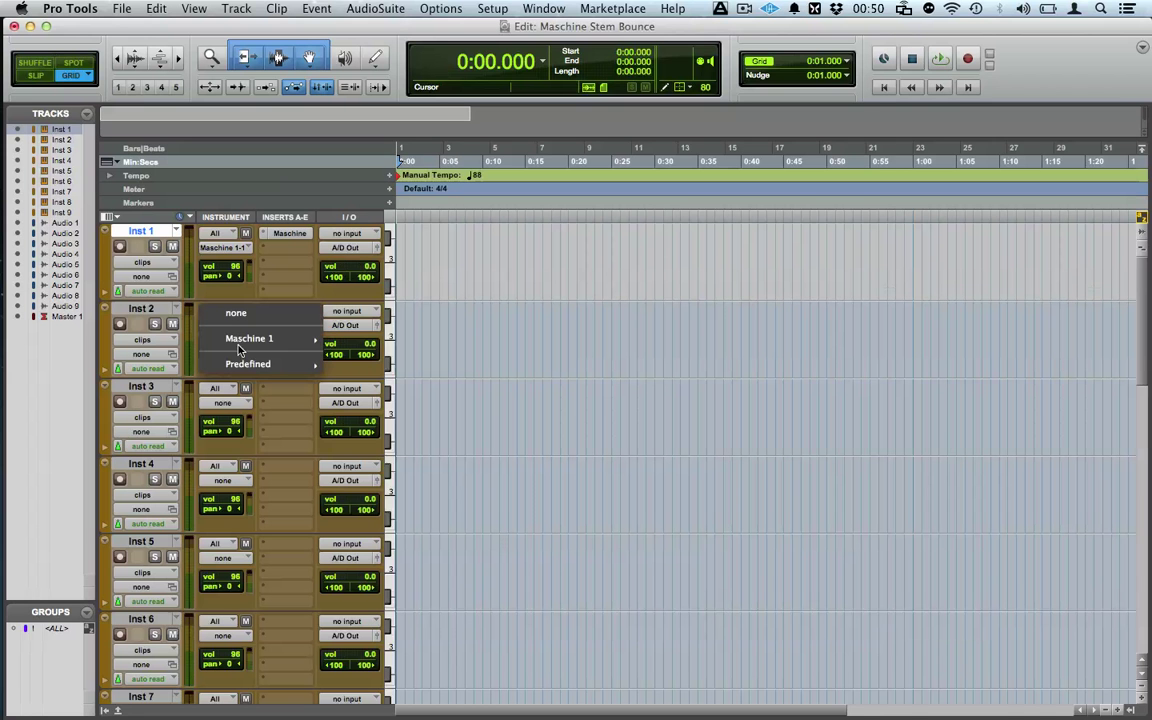
{"action": "mouse_move", "coordinate": [245, 340]}
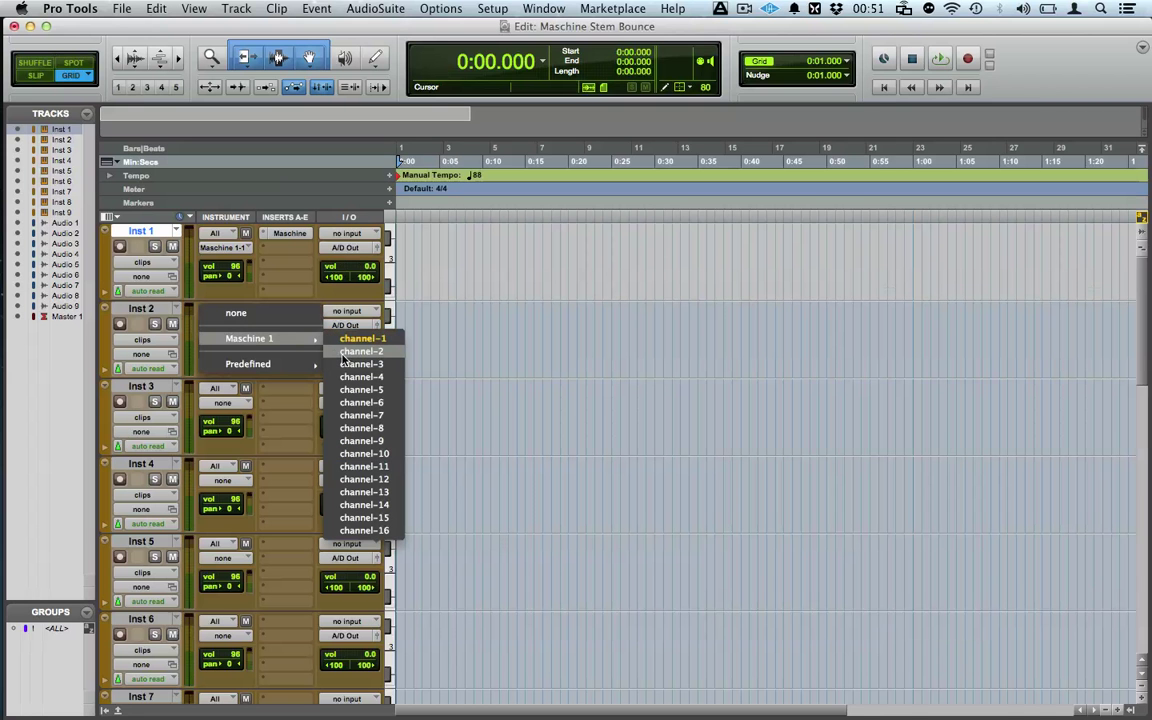
{"action": "left_click", "coordinate": [343, 353]}
{"action": "left_click", "coordinate": [243, 405]}
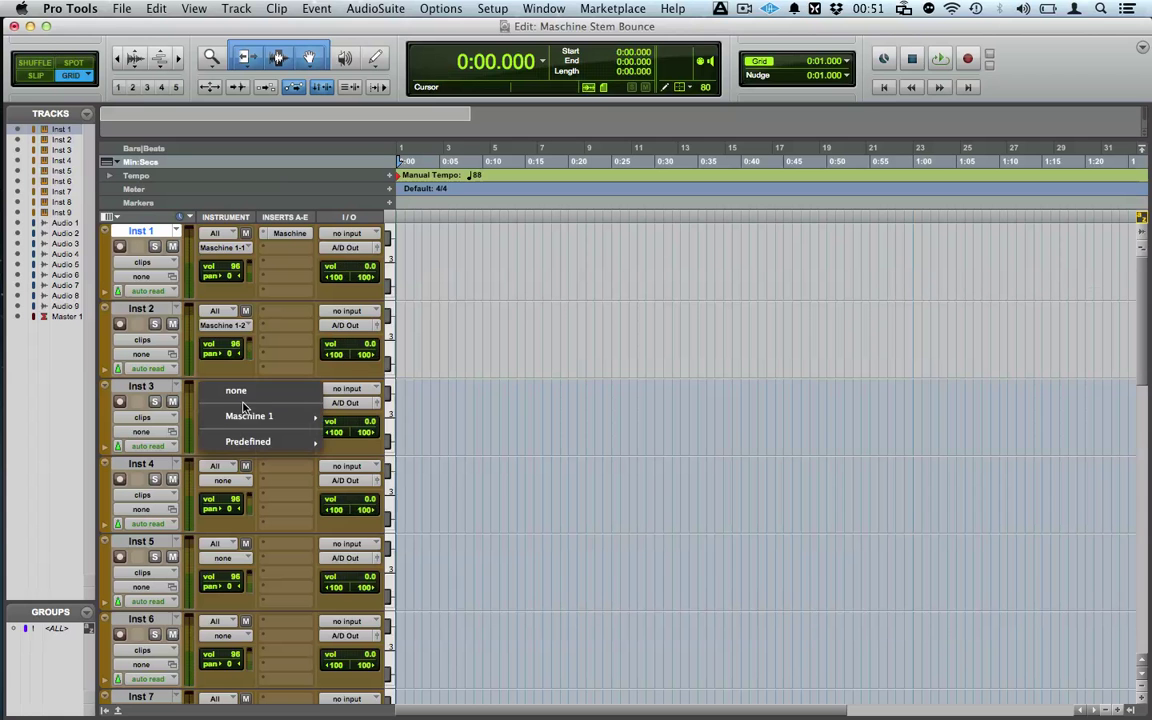
{"action": "mouse_move", "coordinate": [245, 415]}
{"action": "left_click", "coordinate": [348, 446]}
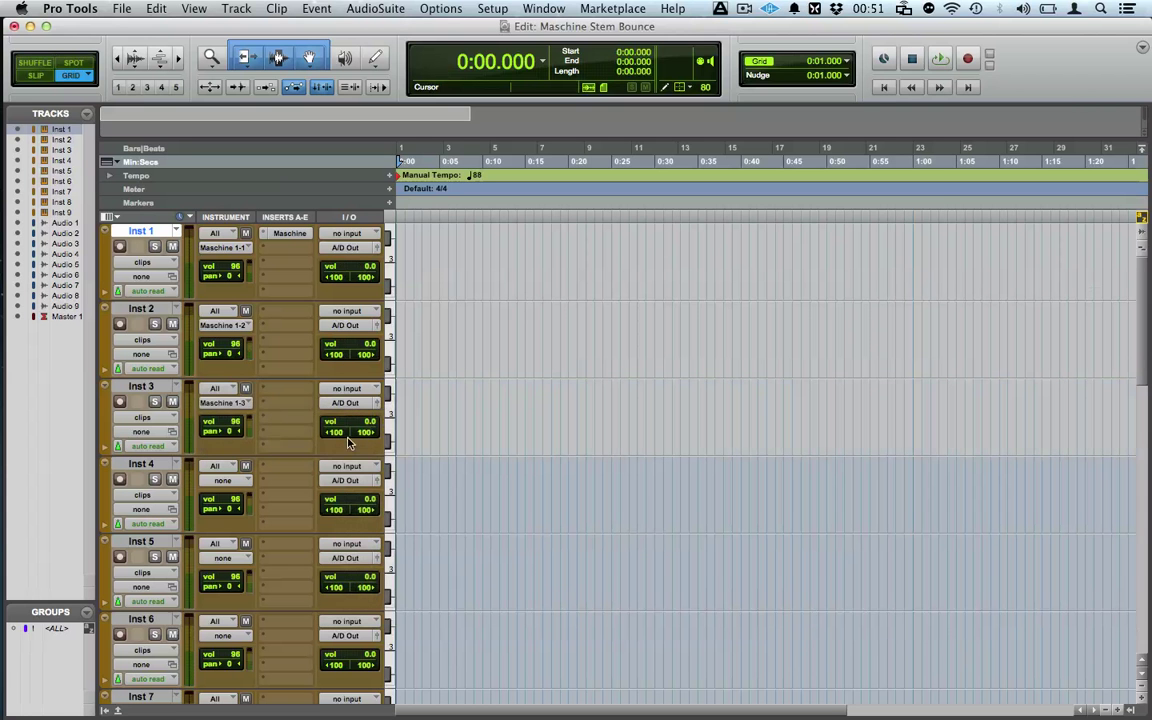
- Set the audio inputs of Inst 2 and Inst 3 to plug-in outputs Maschine Out 2 and Maschine Out 3
{"action": "left_click", "coordinate": [336, 312]}
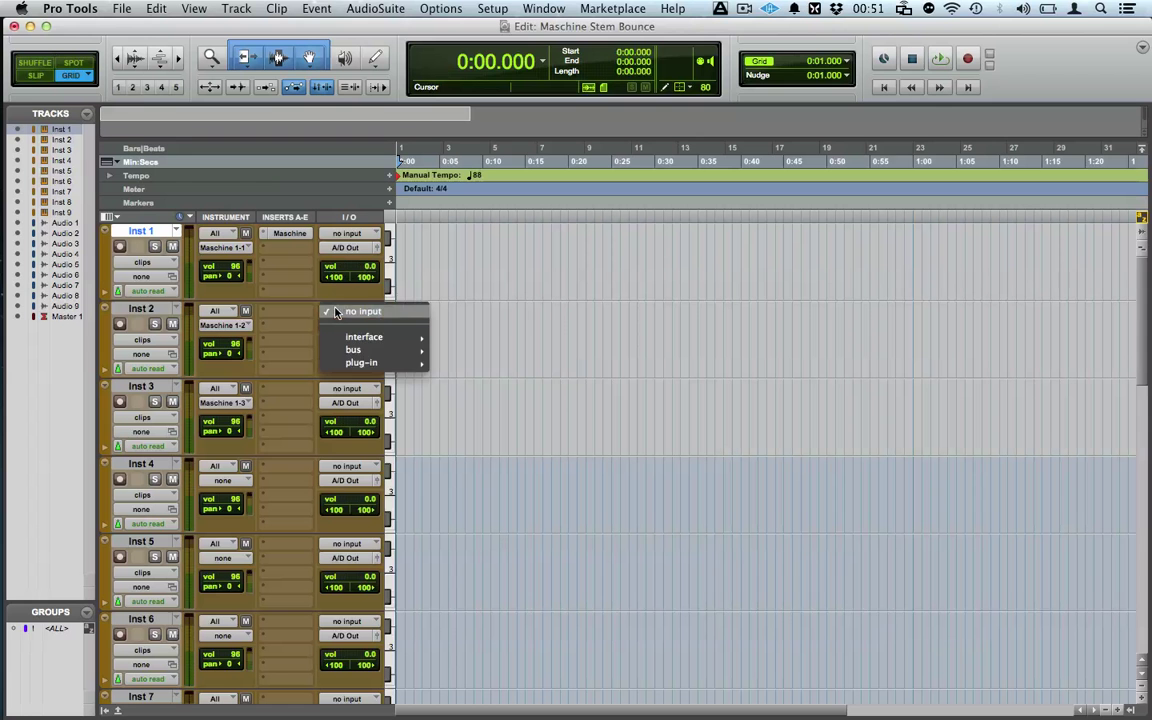
{"action": "mouse_move", "coordinate": [352, 362]}
{"action": "mouse_move", "coordinate": [472, 362]}
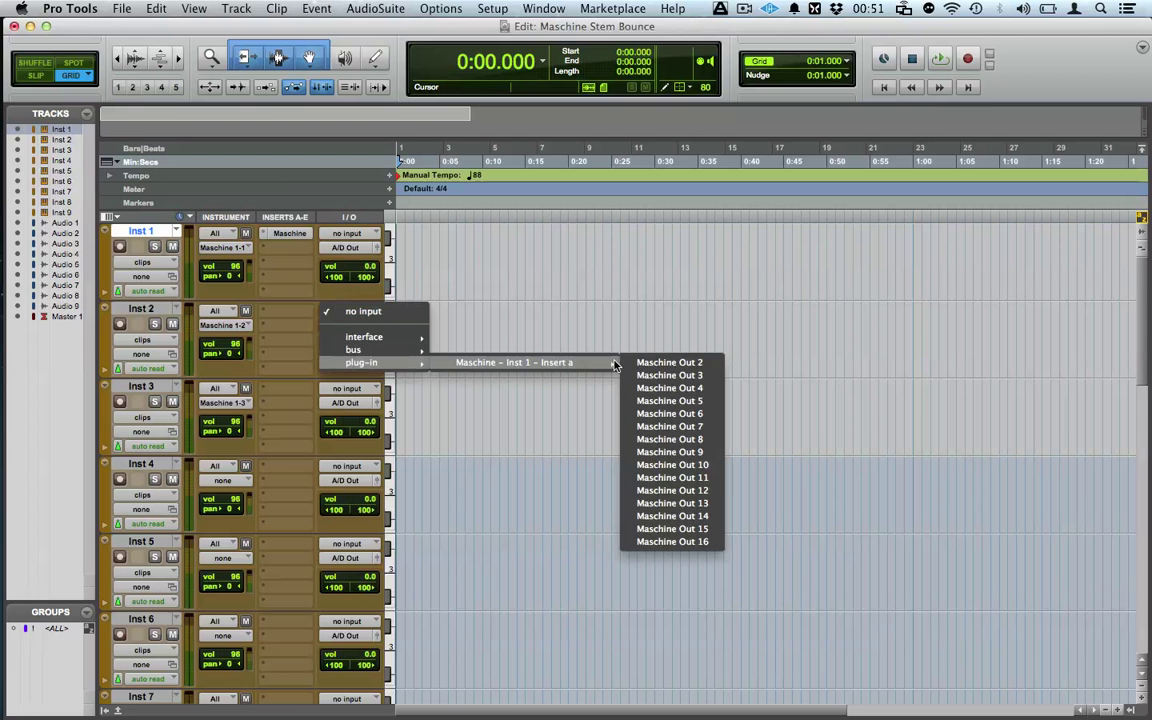
{"action": "left_click", "coordinate": [639, 366]}
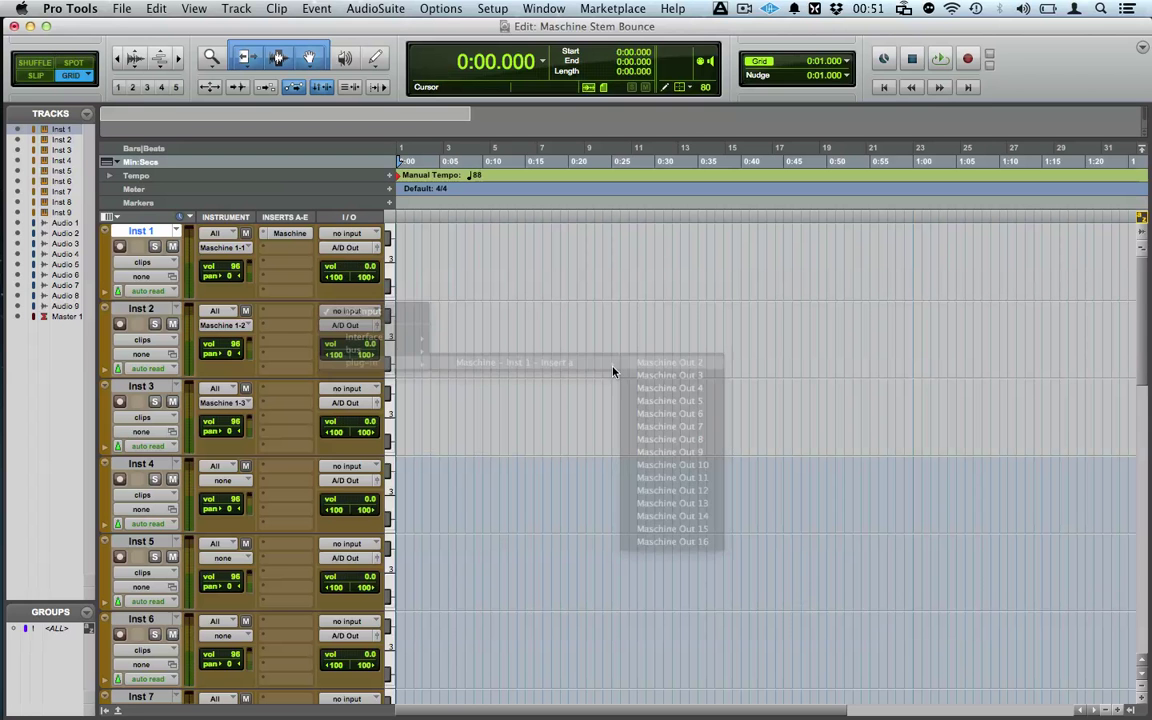
{"action": "left_click", "coordinate": [337, 393]}
{"action": "mouse_move", "coordinate": [360, 440]}
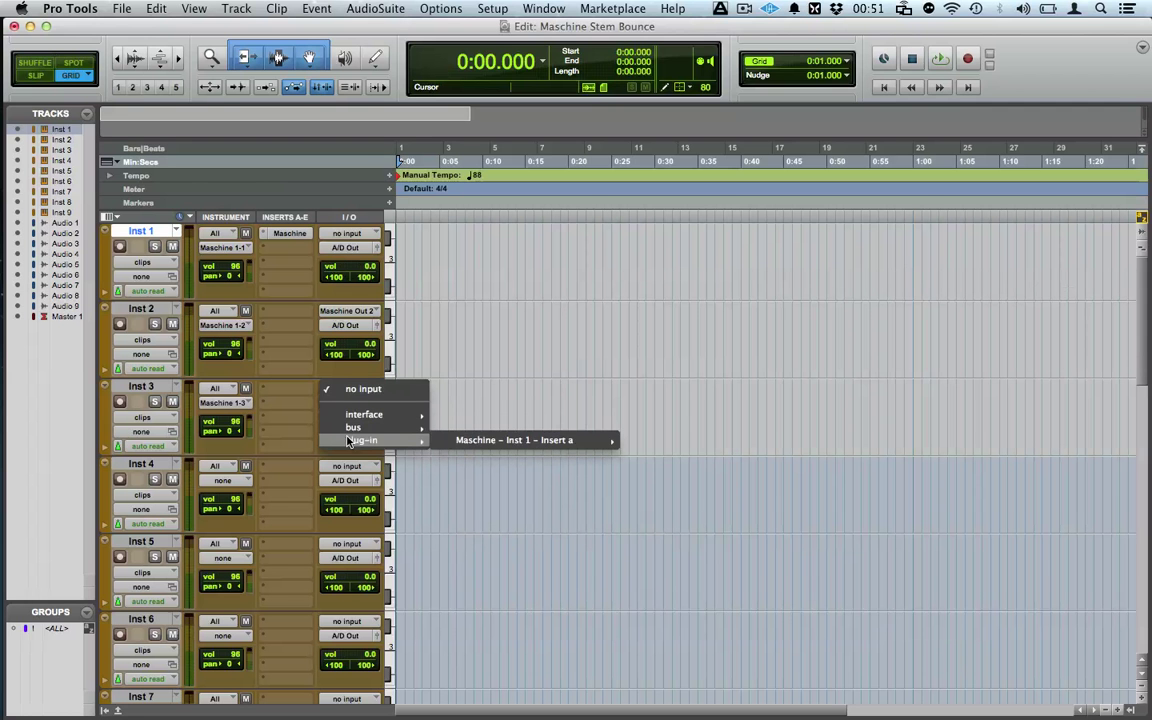
{"action": "mouse_move", "coordinate": [447, 440]}
{"action": "left_click", "coordinate": [655, 457]}
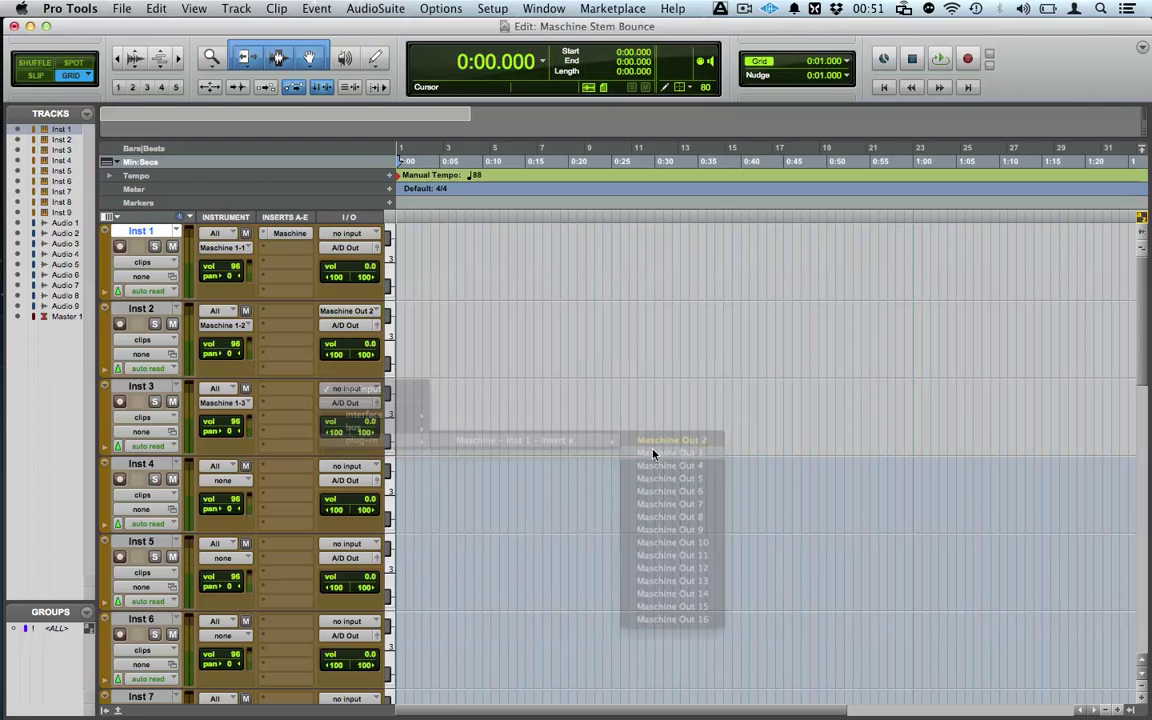
- Route Inst 4's MIDI output to Maschine 1 channel-4 and set its audio input to Maschine Out 4
{"action": "left_click", "coordinate": [222, 480]}
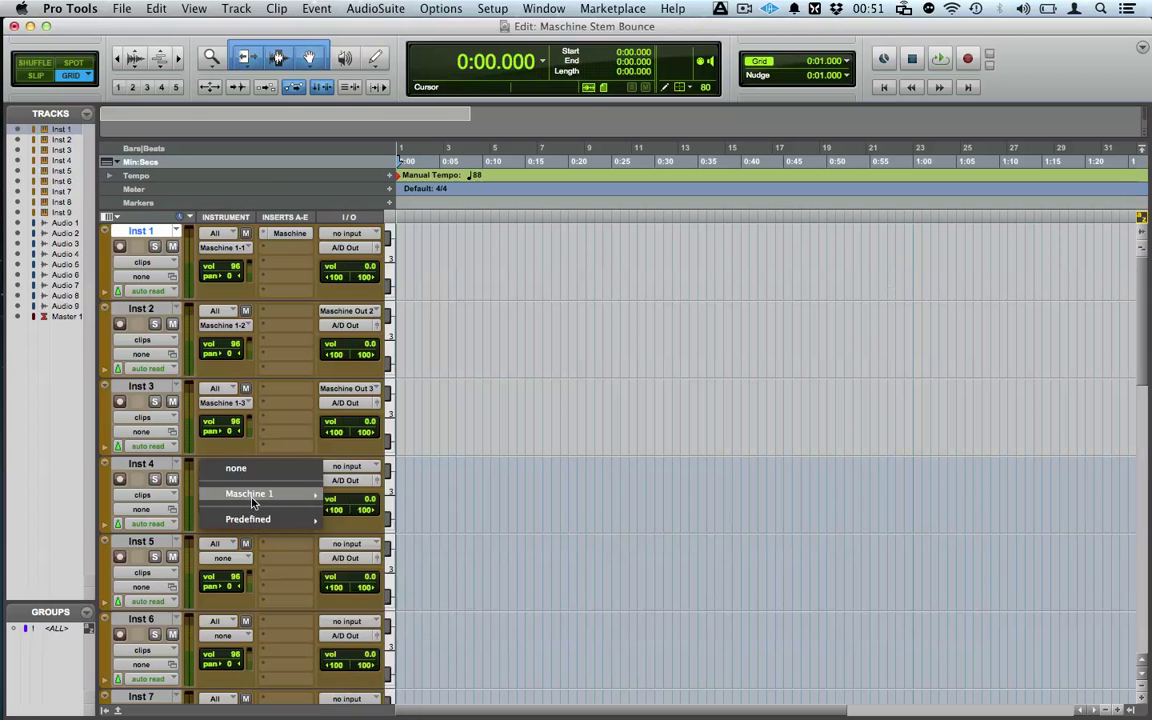
{"action": "mouse_move", "coordinate": [301, 503]}
{"action": "left_click", "coordinate": [361, 532]}
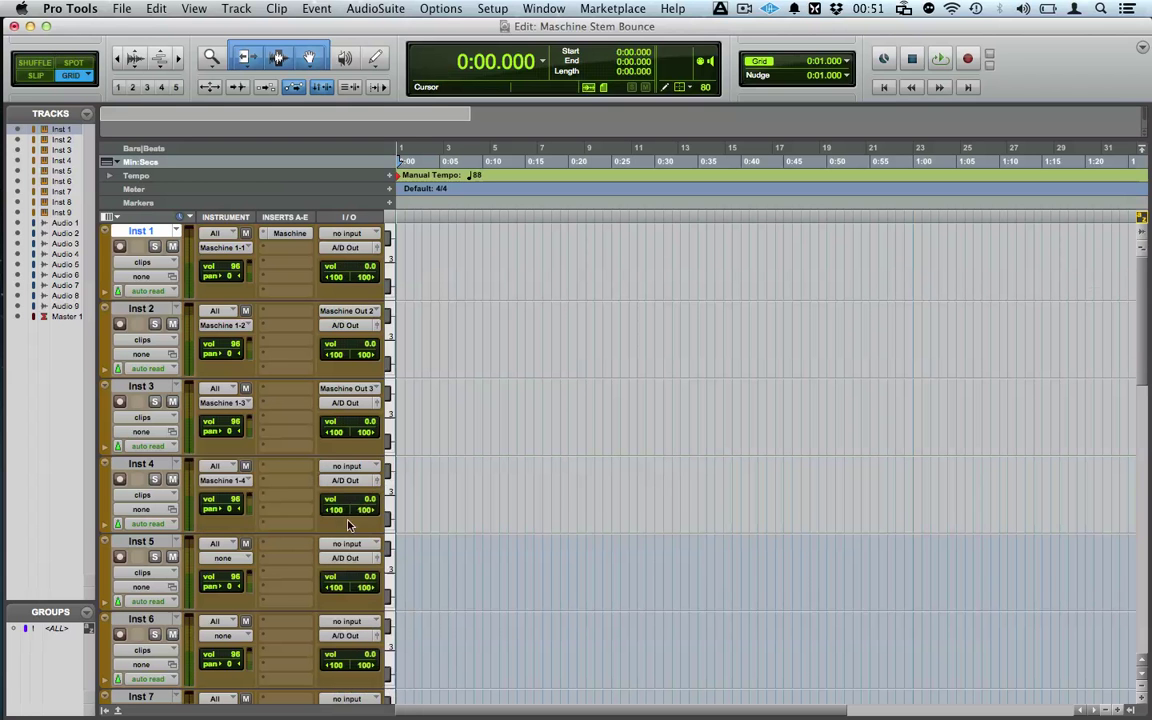
{"action": "left_click", "coordinate": [340, 469]}
{"action": "mouse_move", "coordinate": [386, 496]}
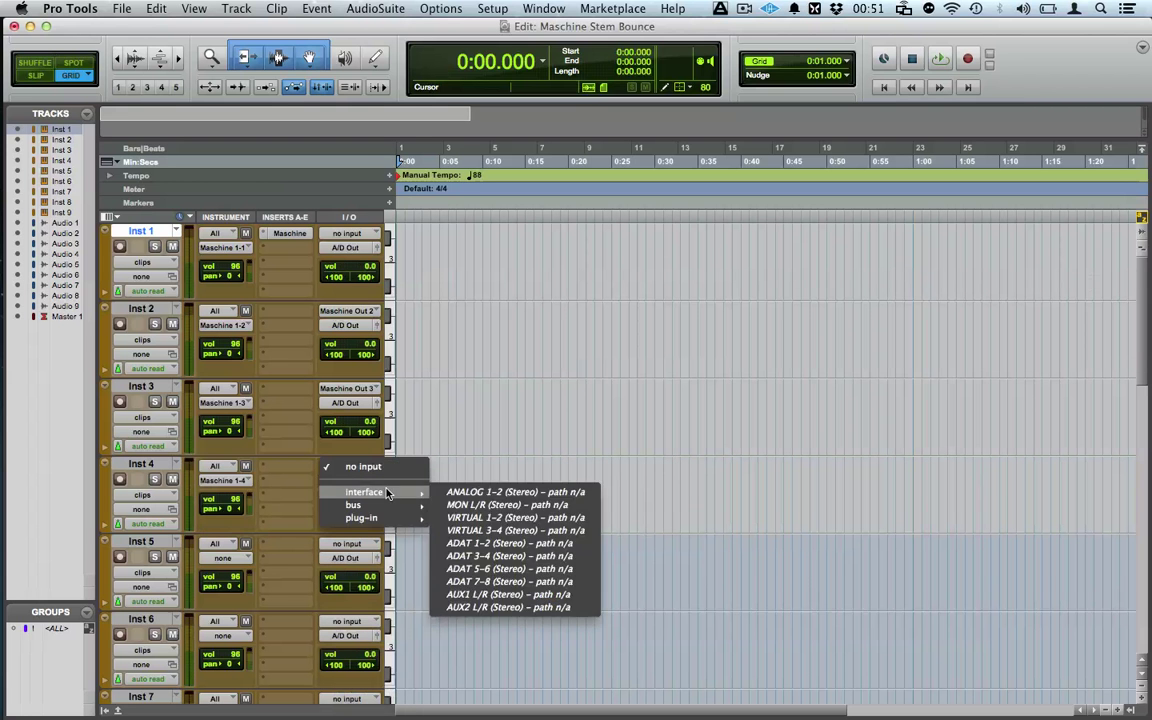
{"action": "mouse_move", "coordinate": [365, 517]}
{"action": "mouse_move", "coordinate": [466, 525]}
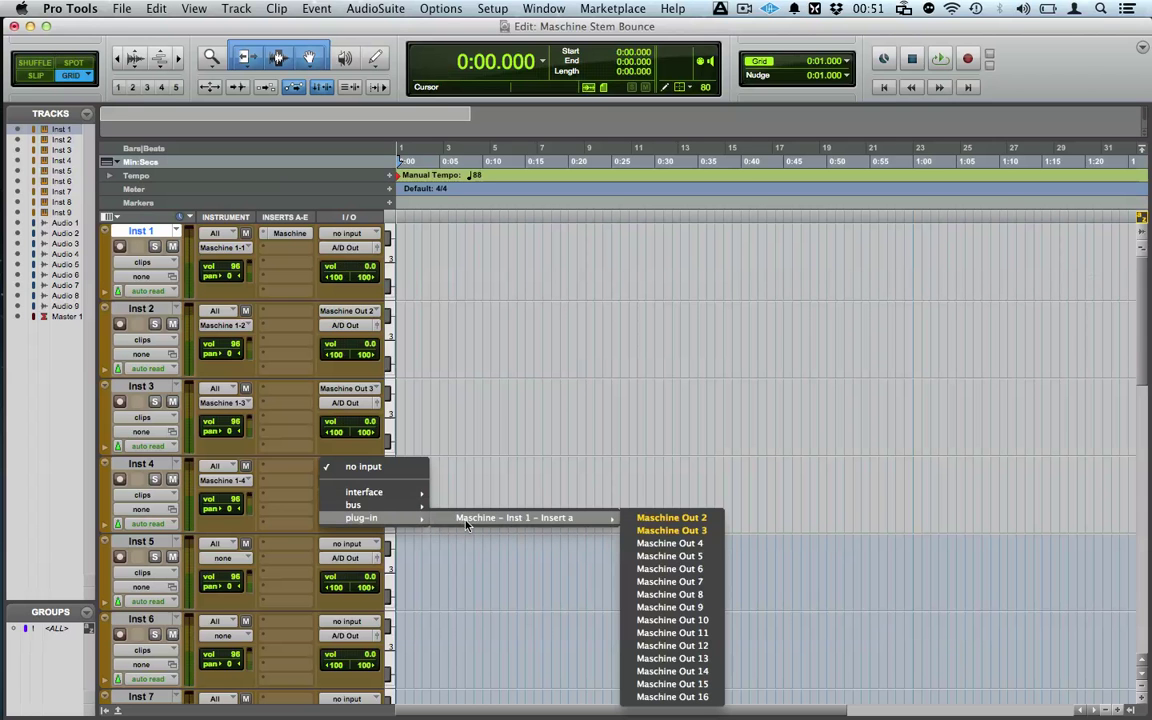
{"action": "left_click", "coordinate": [669, 543]}
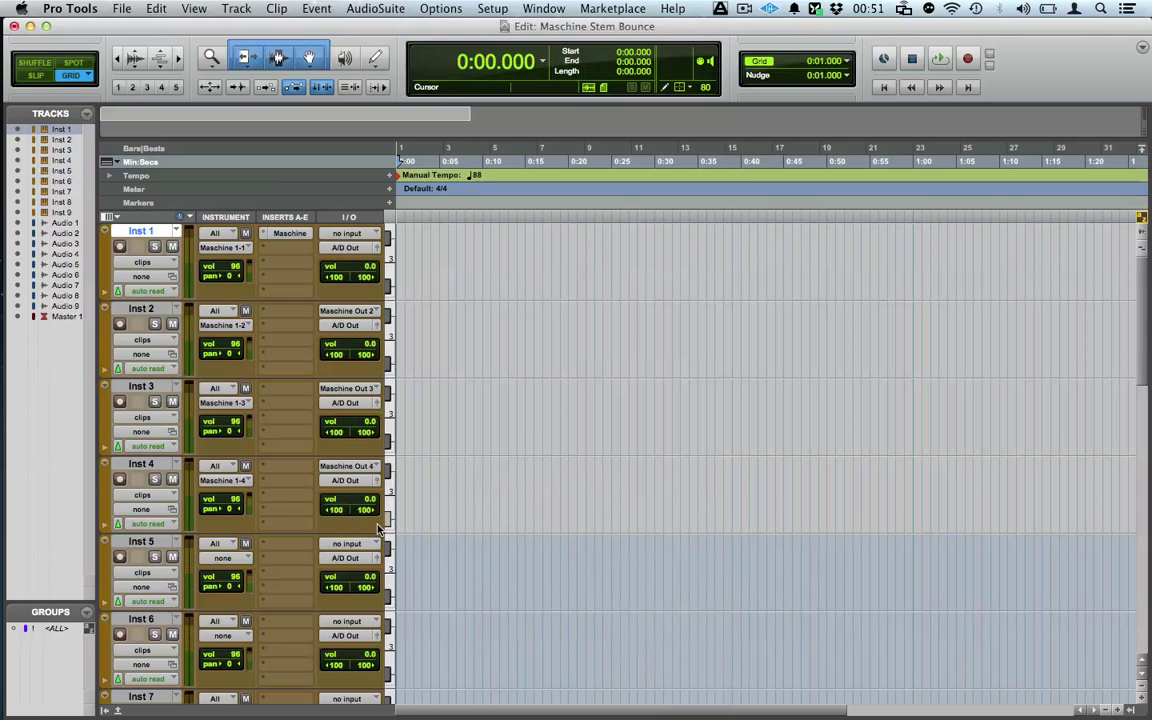
- Route Inst 5's MIDI output to Maschine 1 channel-5 and set its audio input to Maschine Out 5
{"action": "left_click", "coordinate": [210, 542]}
{"action": "mouse_move", "coordinate": [300, 571]}
{"action": "left_click", "coordinate": [352, 565]}
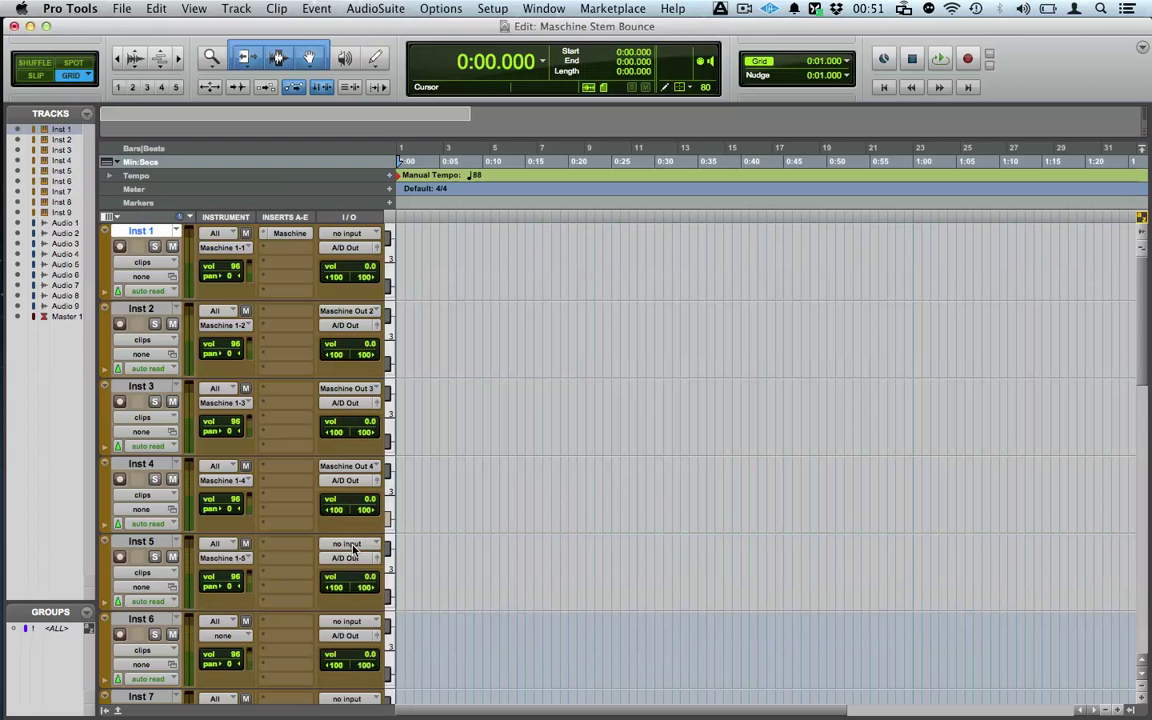
{"action": "left_click", "coordinate": [352, 548]}
{"action": "mouse_move", "coordinate": [398, 585]}
{"action": "mouse_move", "coordinate": [480, 595]}
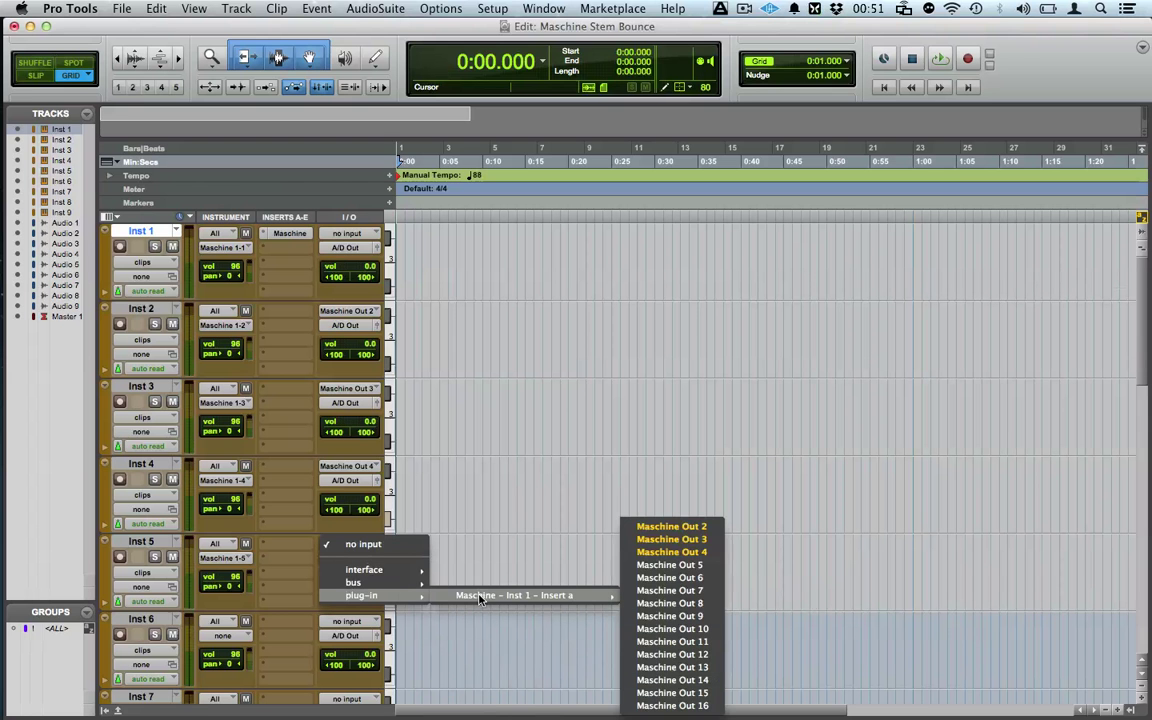
{"action": "left_click", "coordinate": [670, 565]}
- Route Inst 6's MIDI output to Maschine 1 channel-6
{"action": "scroll", "coordinate": [251, 635], "scroll_direction": "down", "scroll_amount": 6}
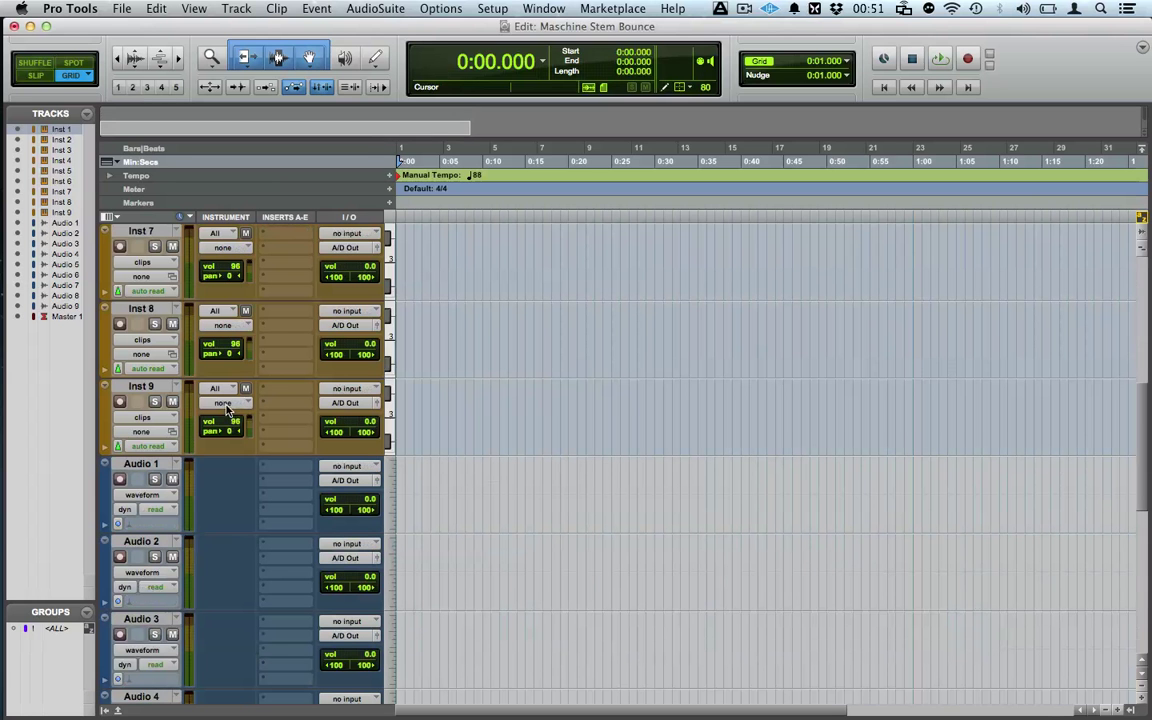
{"action": "scroll", "coordinate": [274, 314], "scroll_direction": "up", "scroll_amount": 2}
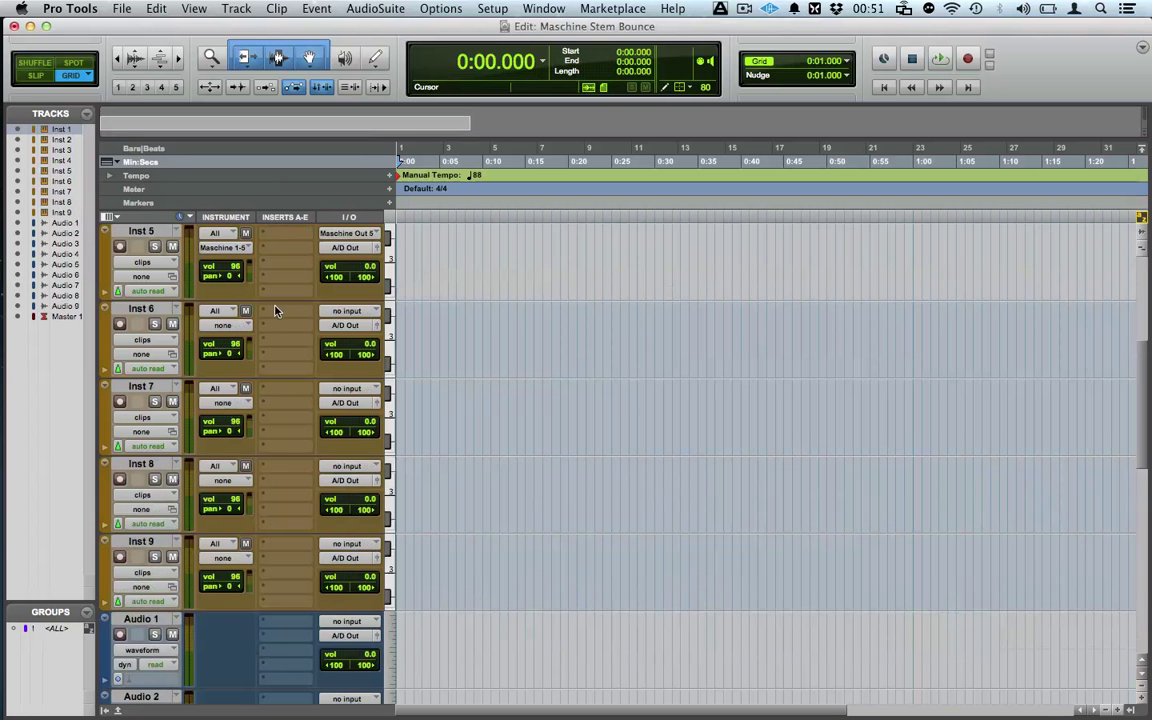
{"action": "left_click", "coordinate": [222, 325]}
{"action": "mouse_move", "coordinate": [240, 340]}
{"action": "left_click", "coordinate": [335, 366]}
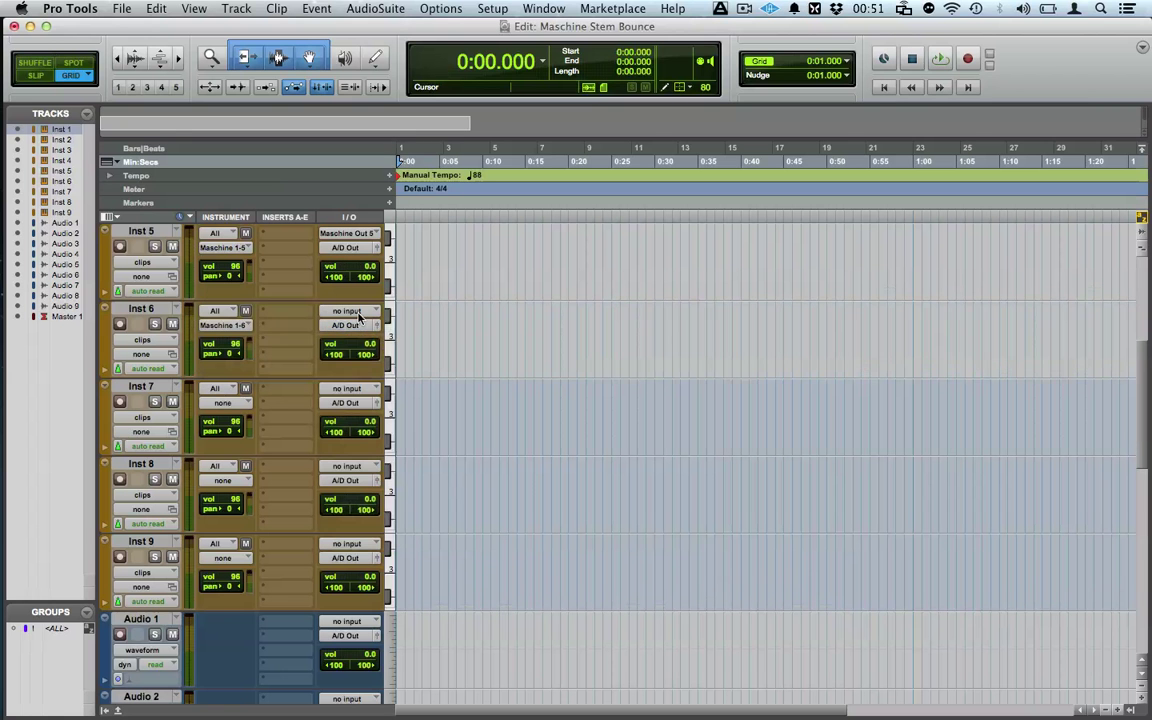
- Set the audio input of Inst 6 to the plug-in output Maschine Out 6
{"action": "left_click", "coordinate": [359, 315]}
{"action": "mouse_move", "coordinate": [362, 362]}
{"action": "mouse_move", "coordinate": [500, 366]}
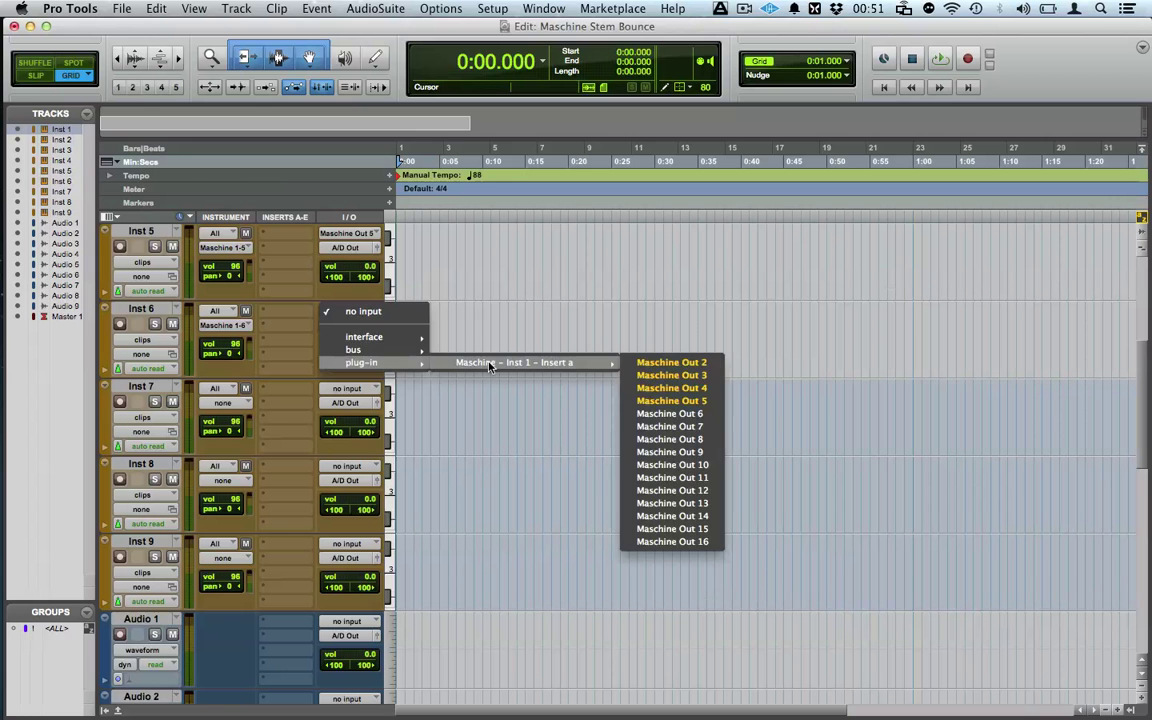
{"action": "left_click", "coordinate": [680, 414]}
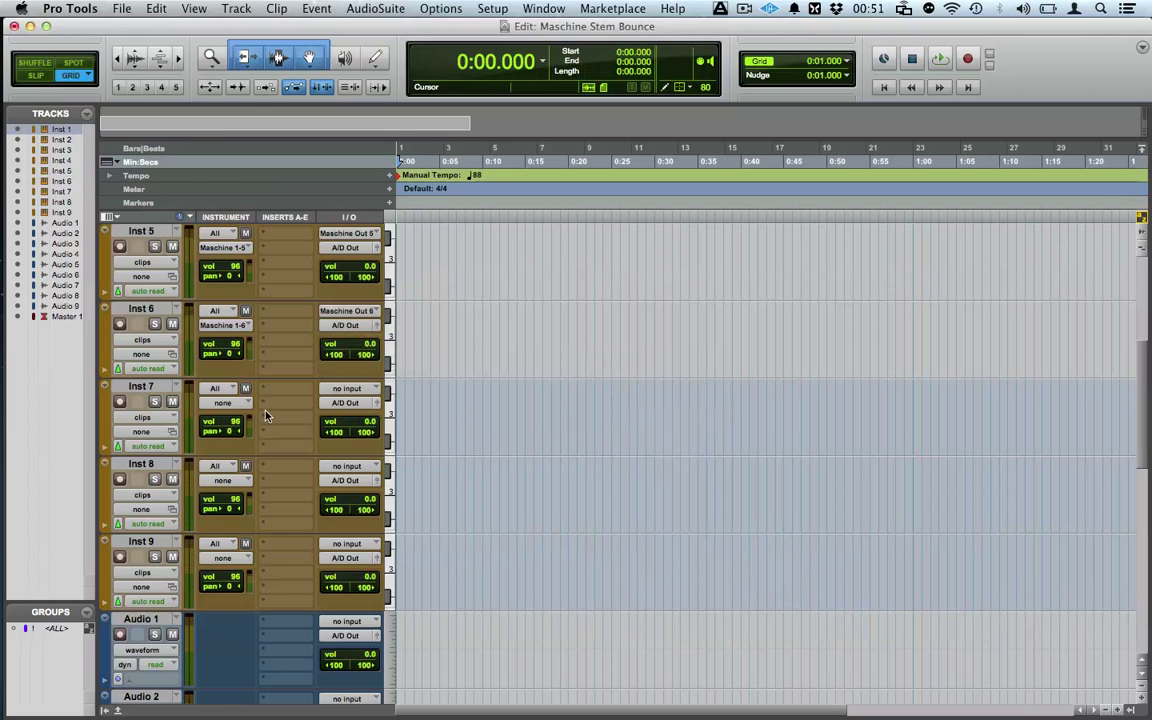
- Route Inst 7's MIDI output to Maschine 1 channel-7 and set its audio input to Maschine Out 7
{"action": "left_click", "coordinate": [222, 402]}
{"action": "mouse_move", "coordinate": [240, 418]}
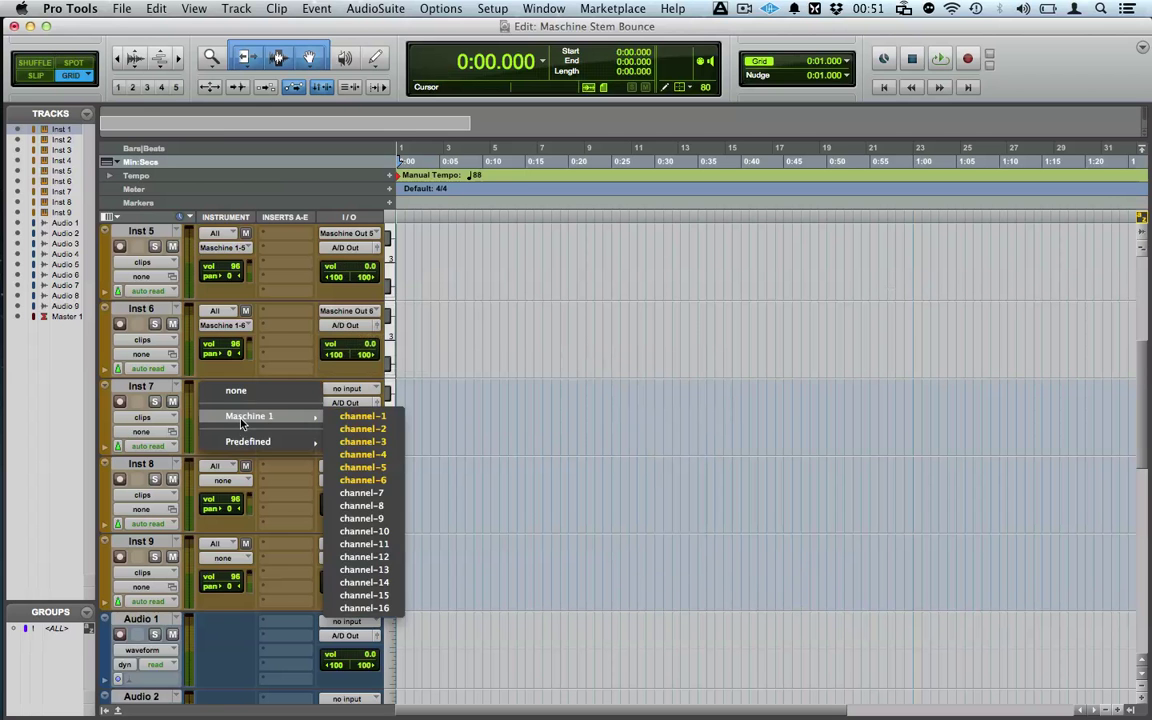
{"action": "left_click", "coordinate": [362, 493]}
{"action": "left_click", "coordinate": [349, 390]}
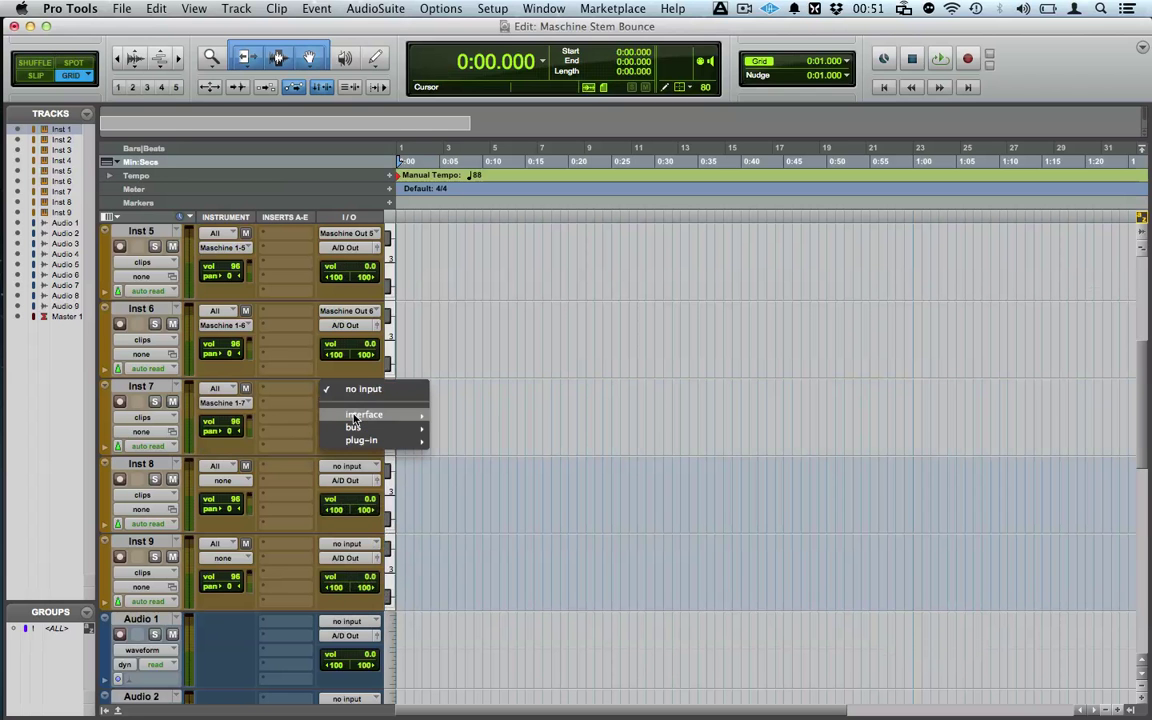
{"action": "mouse_move", "coordinate": [430, 438]}
{"action": "mouse_move", "coordinate": [600, 440]}
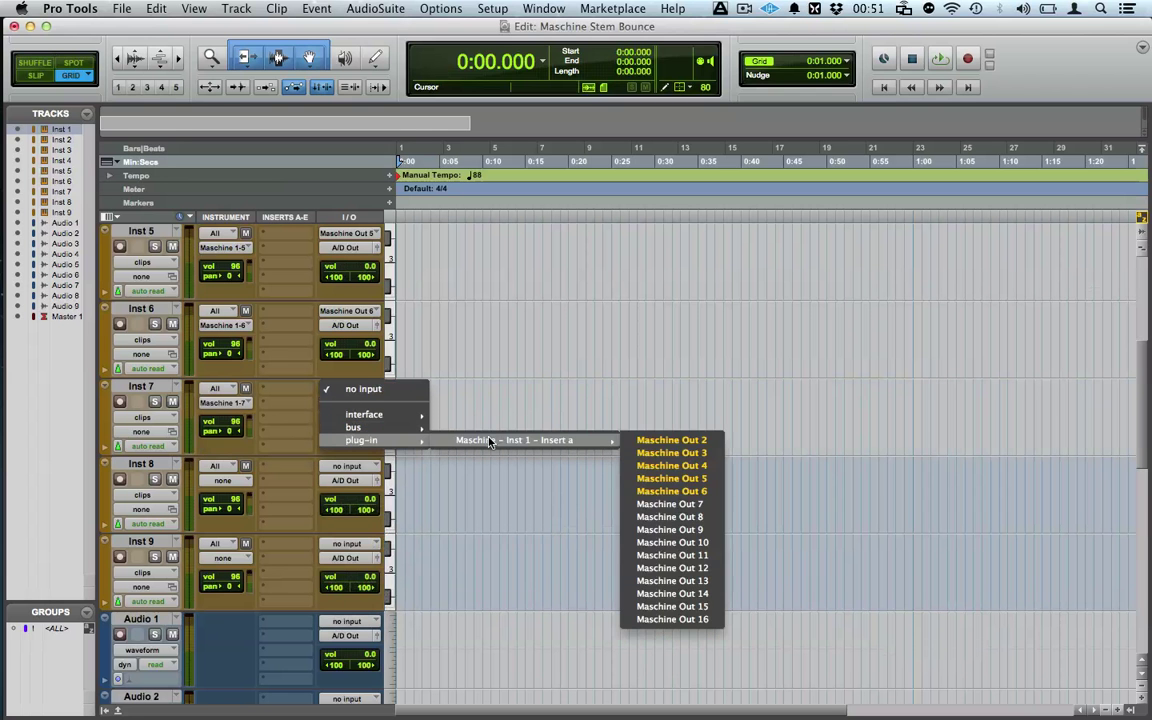
{"action": "left_click", "coordinate": [693, 503]}
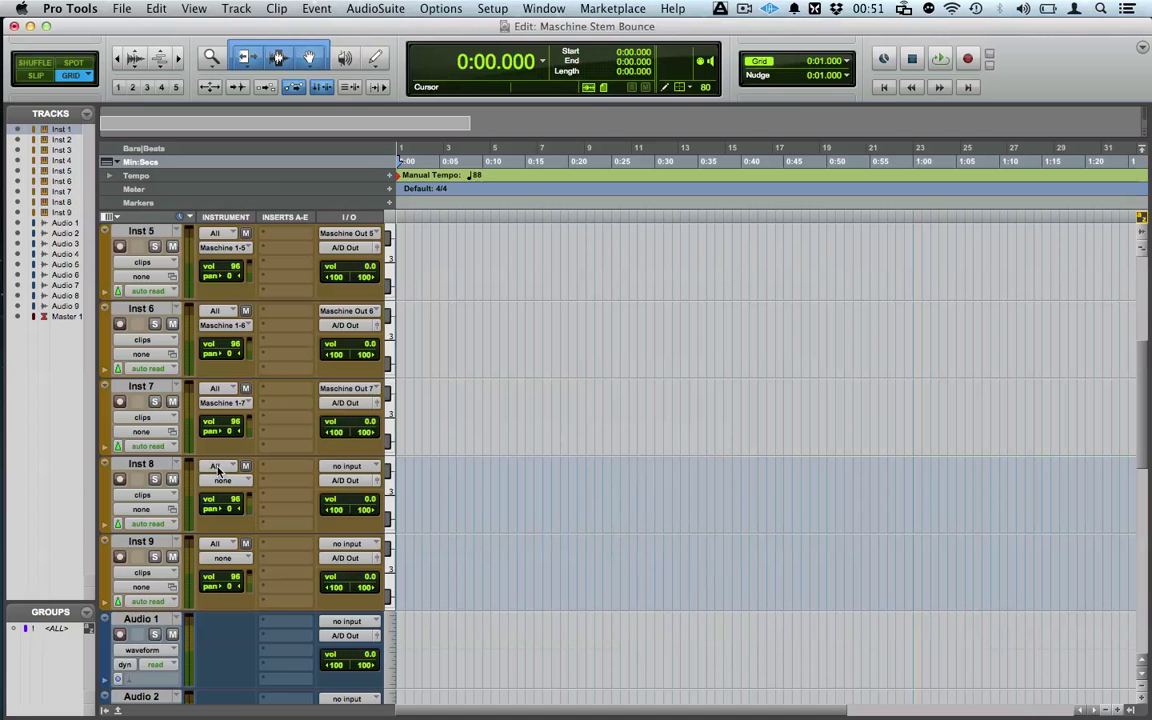
- Route Inst 8's MIDI output to Maschine 1 channel-8 and set its audio input to Maschine Out 8
{"action": "left_click", "coordinate": [222, 480]}
{"action": "mouse_move", "coordinate": [246, 496]}
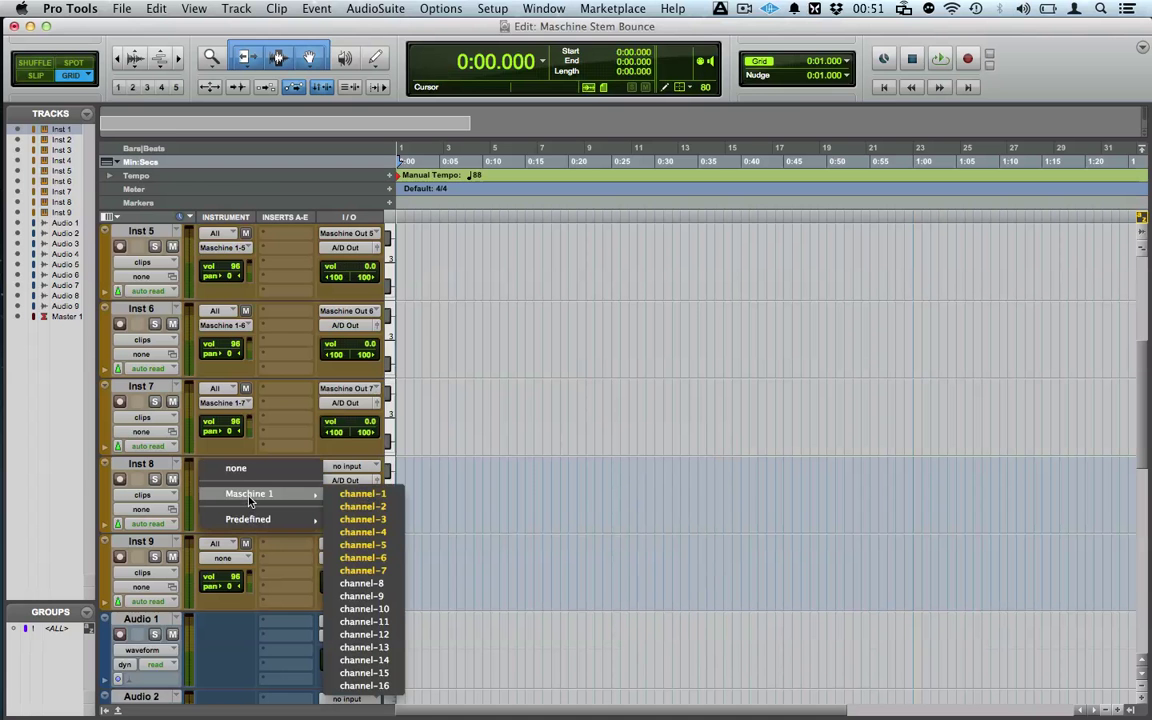
{"action": "left_click", "coordinate": [362, 584]}
{"action": "left_click", "coordinate": [348, 466]}
{"action": "mouse_move", "coordinate": [370, 519]}
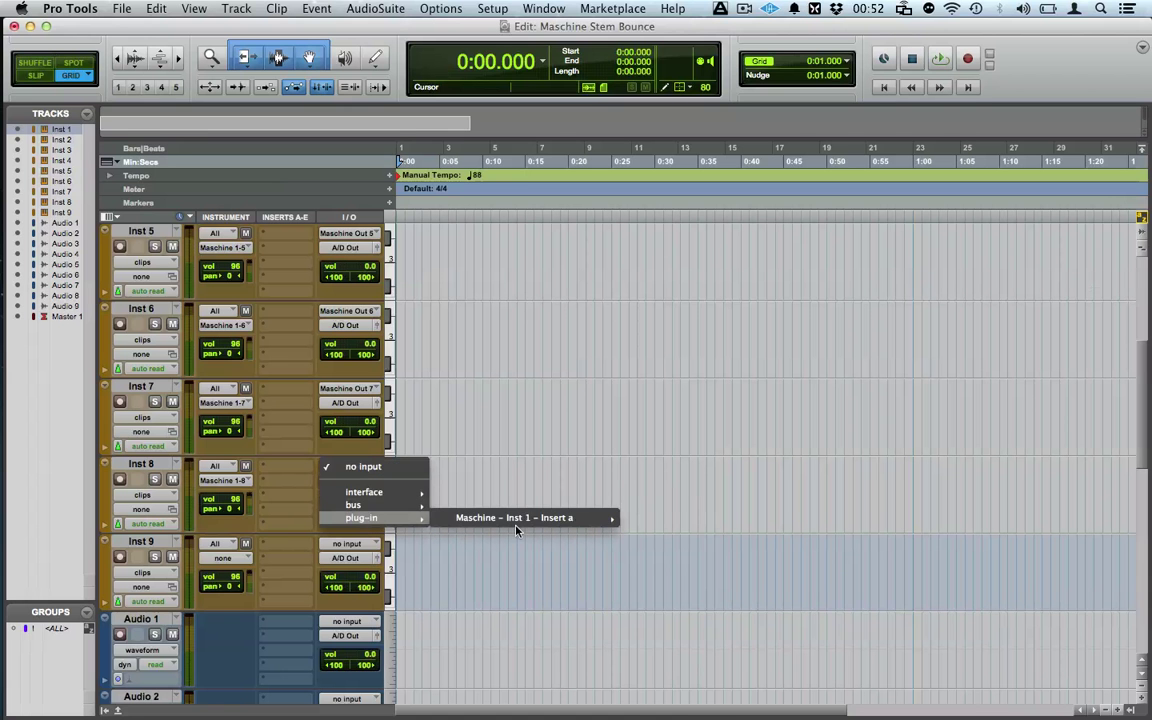
{"action": "mouse_move", "coordinate": [517, 520]}
{"action": "left_click", "coordinate": [698, 596]}
- Route Inst 9's MIDI output to Maschine 1 channel-9 and set its audio input to Maschine Out 9
{"action": "left_click", "coordinate": [222, 557]}
{"action": "mouse_move", "coordinate": [272, 571]}
{"action": "left_click", "coordinate": [372, 617]}
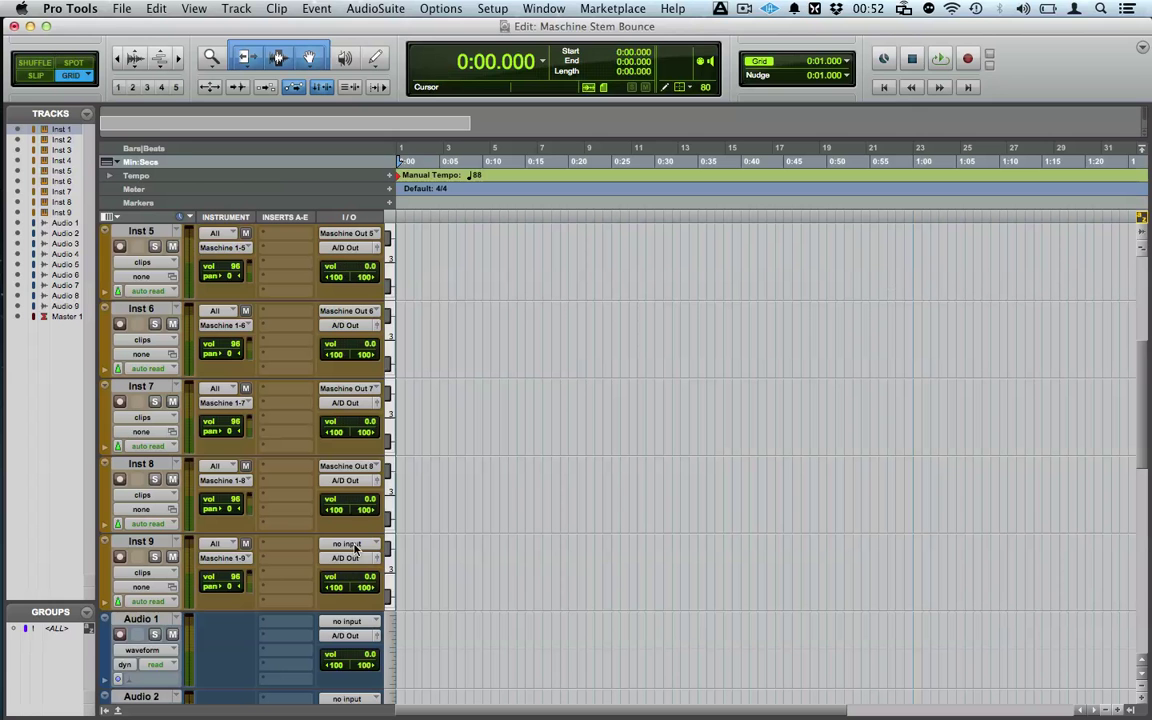
{"action": "left_click", "coordinate": [354, 546]}
{"action": "mouse_move", "coordinate": [366, 596]}
{"action": "mouse_move", "coordinate": [487, 598]}
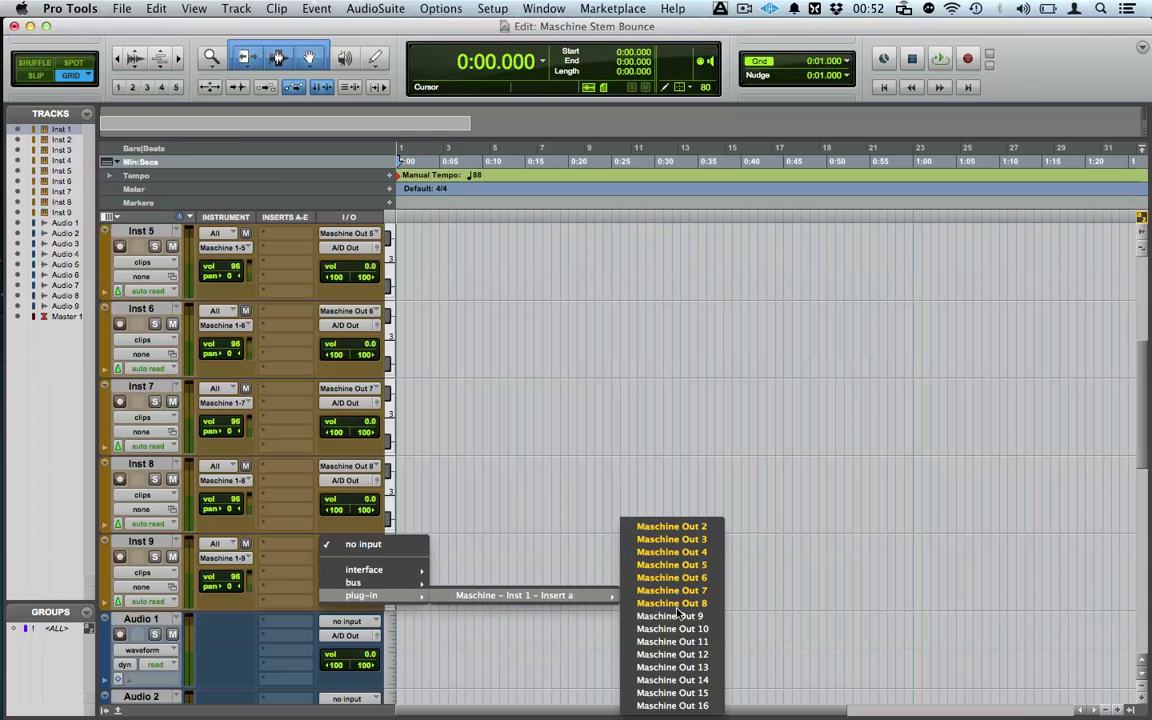
{"action": "left_click", "coordinate": [698, 617]}
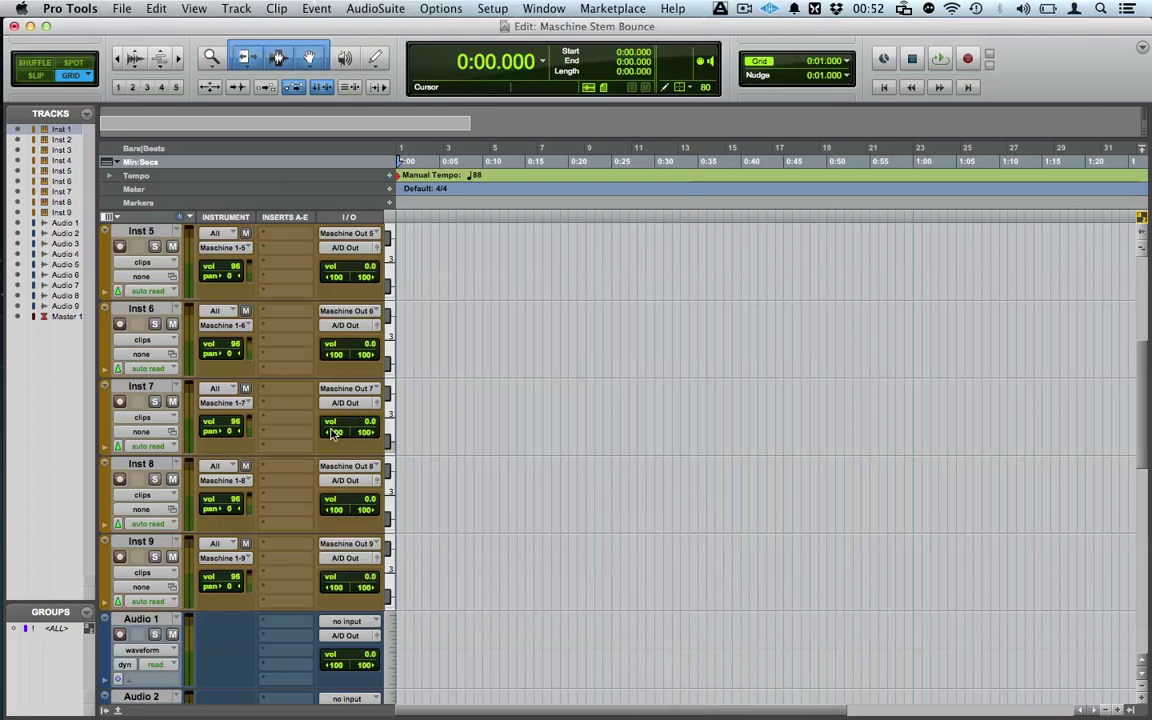
- Open the Maschine plug-in on Inst 1 and load the recent project Hell Of A Trap.mprj
{"action": "scroll", "coordinate": [240, 390], "scroll_direction": "up", "scroll_amount": 5}
{"action": "left_click", "coordinate": [286, 234]}
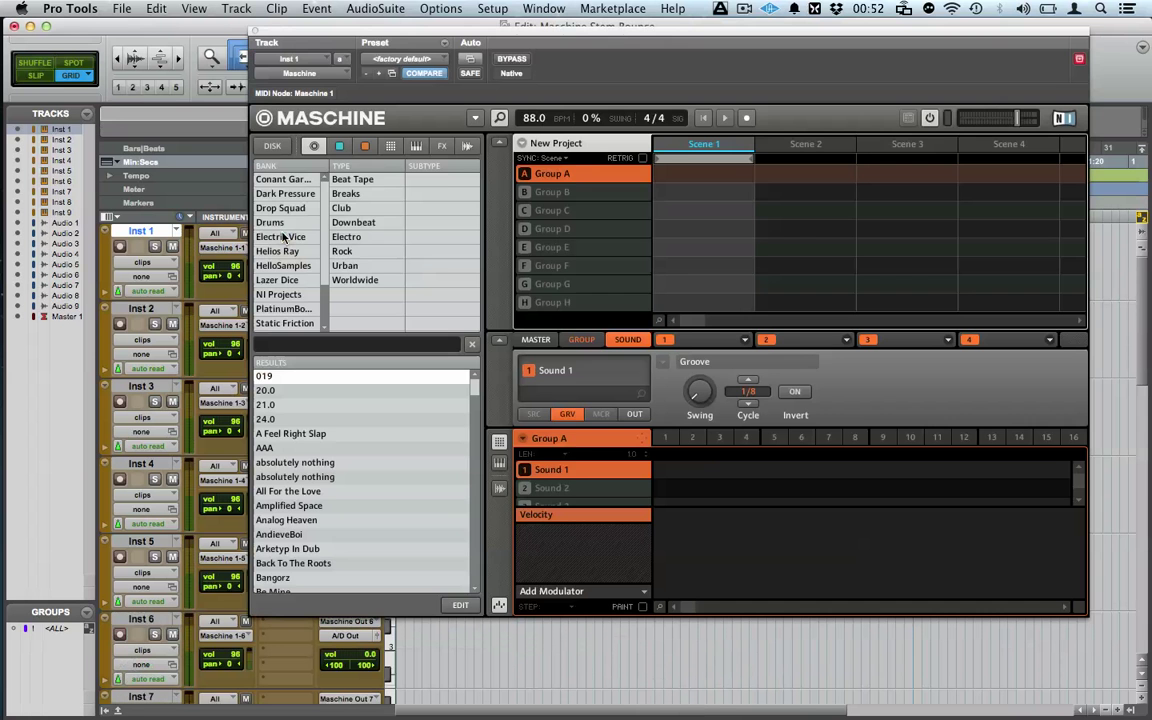
{"action": "left_click", "coordinate": [476, 118]}
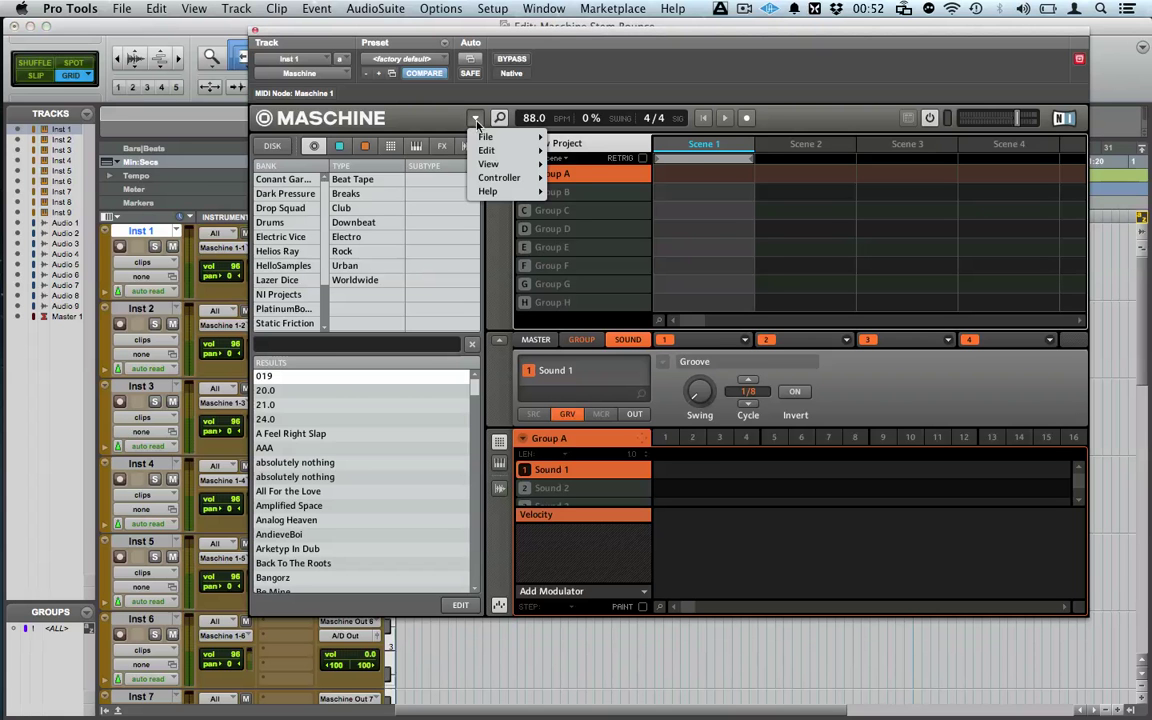
{"action": "mouse_move", "coordinate": [483, 138]}
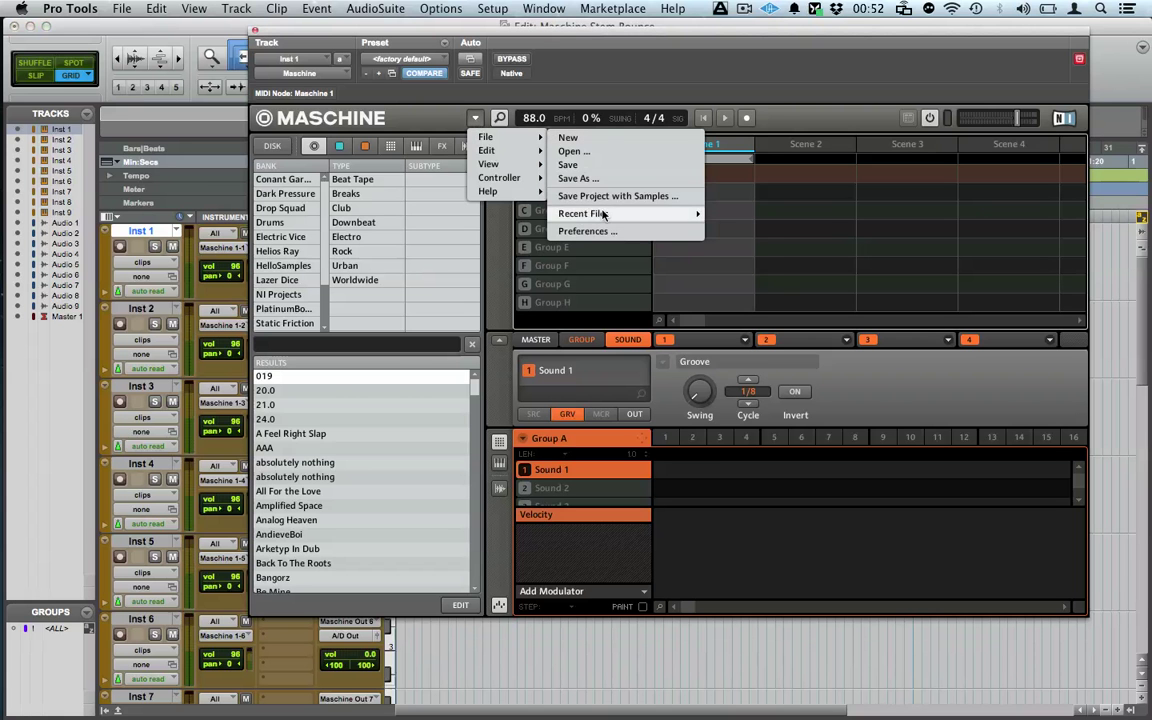
{"action": "mouse_move", "coordinate": [670, 215]}
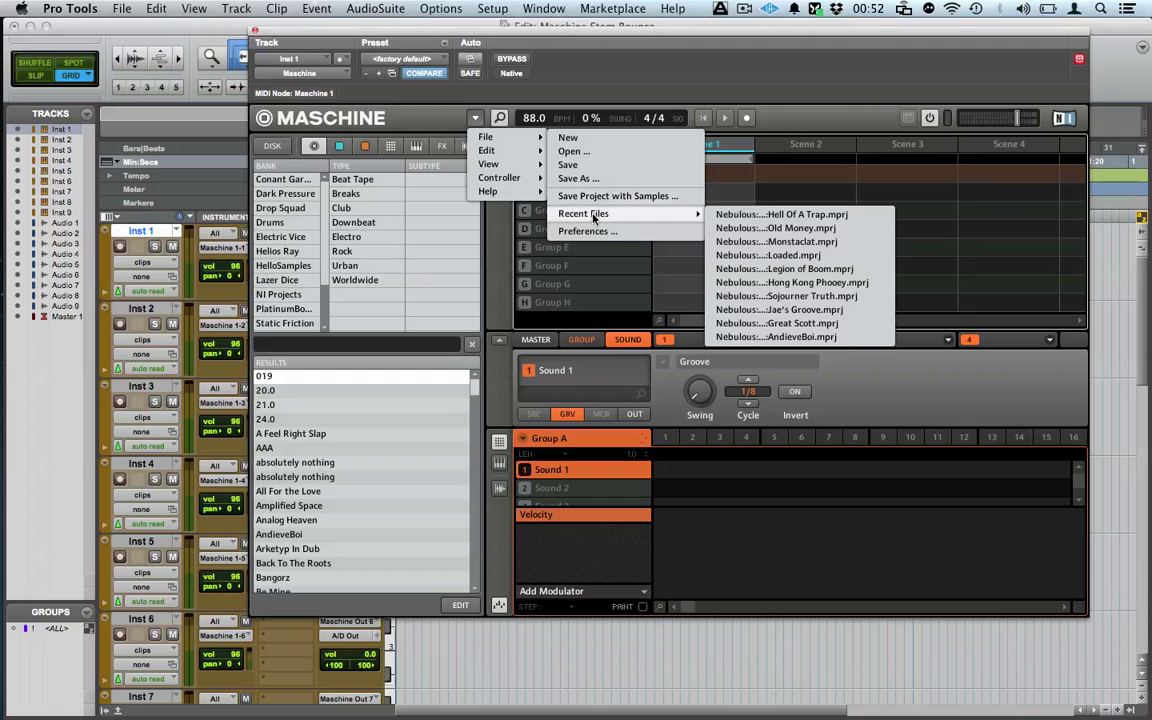
{"action": "left_click", "coordinate": [762, 215]}
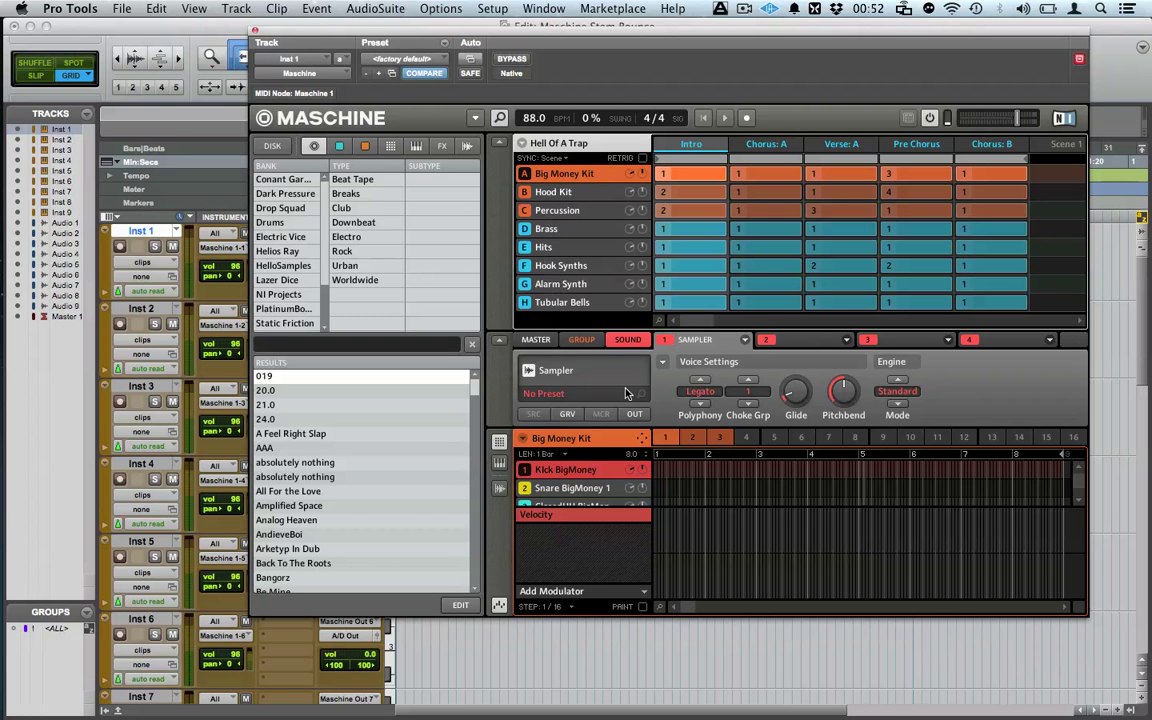
- Set the main output of the Big Money Kit group to Out 2 in Maschine
{"action": "left_click", "coordinate": [590, 340]}
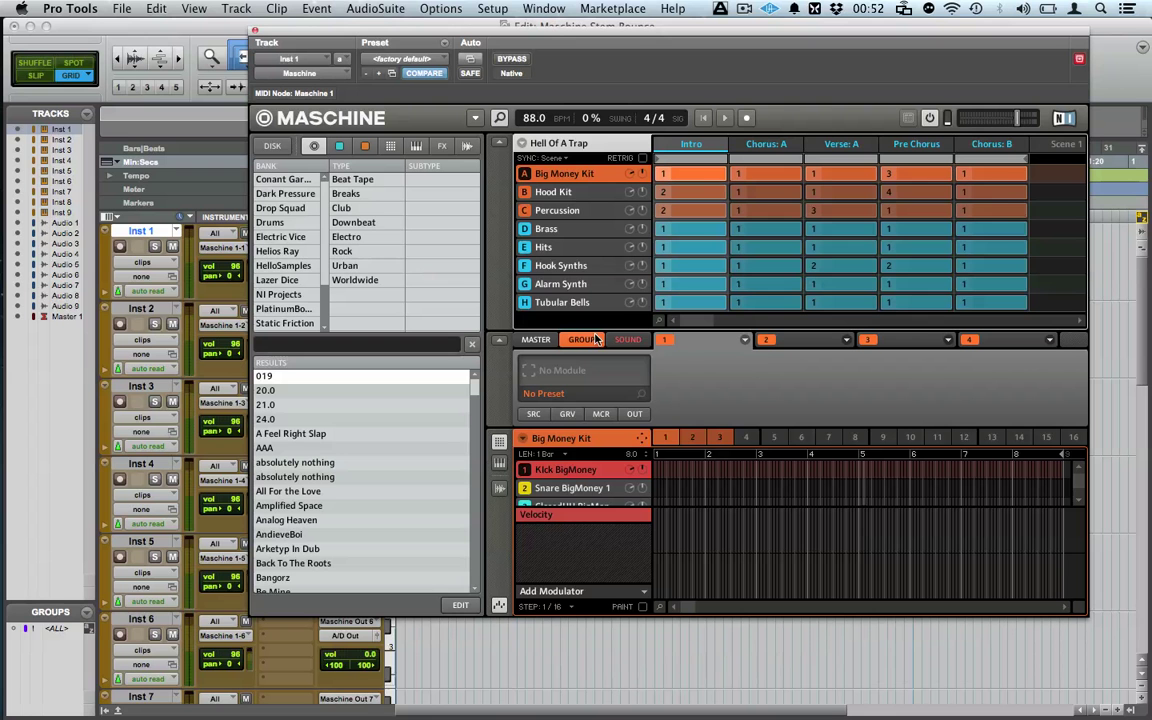
{"action": "left_click", "coordinate": [635, 415]}
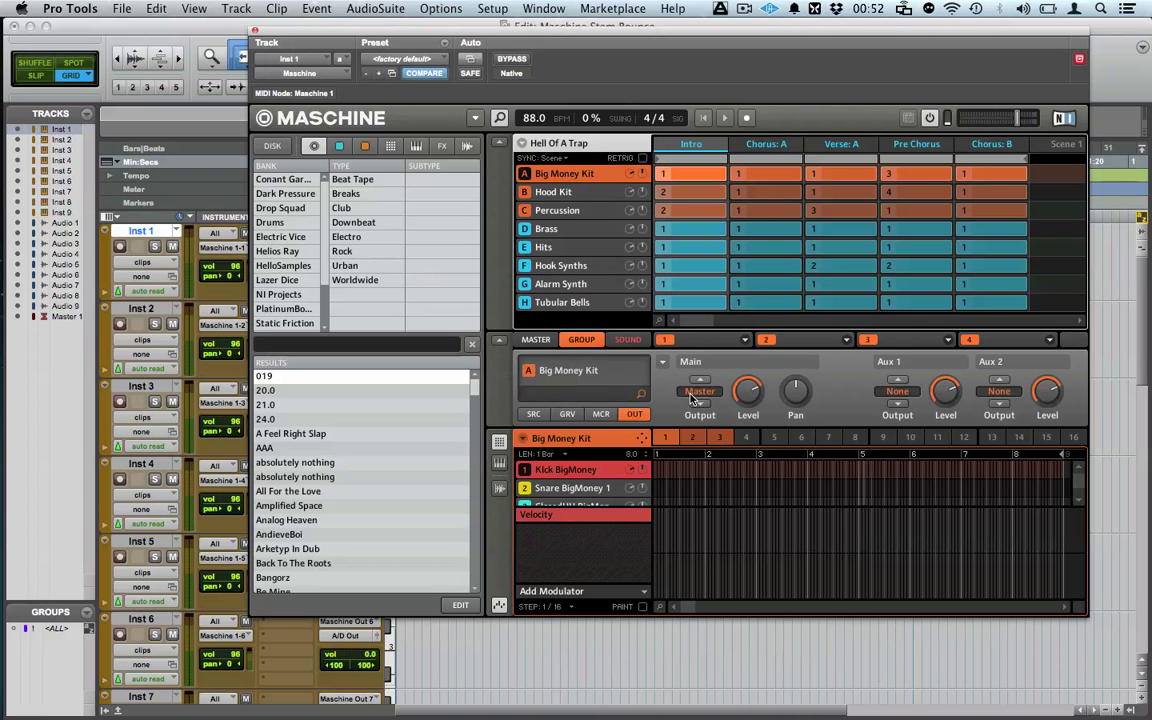
{"action": "left_click", "coordinate": [700, 391]}
{"action": "left_click", "coordinate": [716, 191]}
- Set the main output of the Hood Kit group to Out 3
{"action": "left_click", "coordinate": [560, 192]}
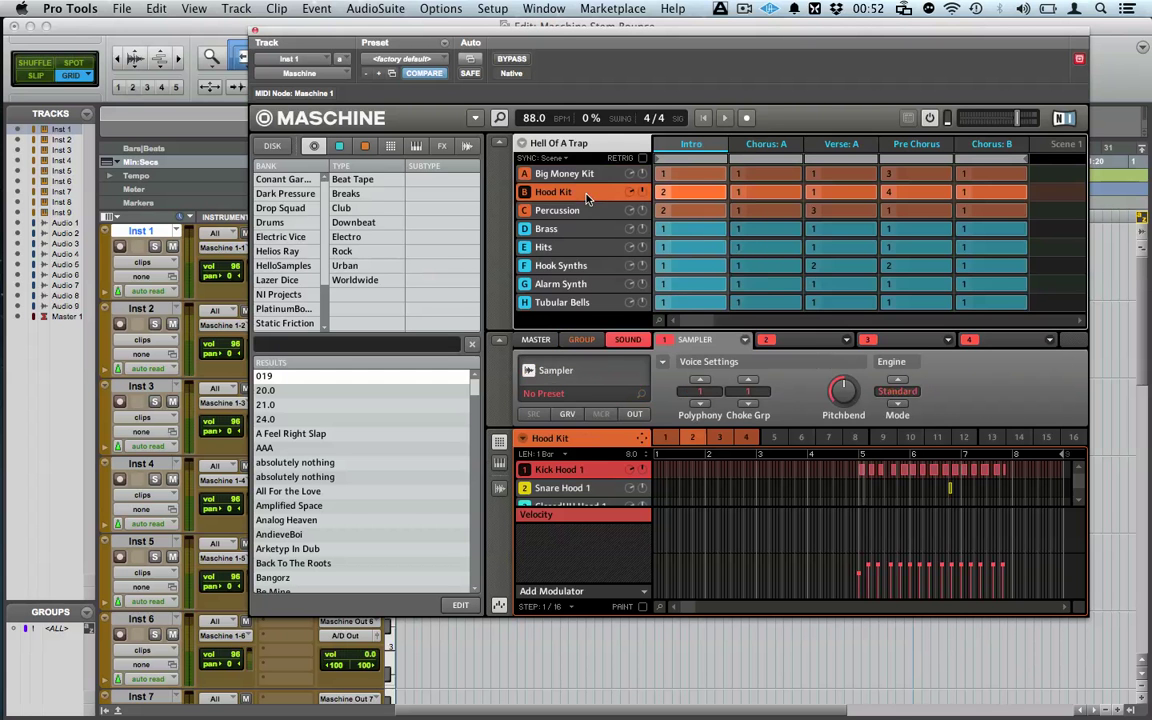
{"action": "left_click", "coordinate": [582, 339]}
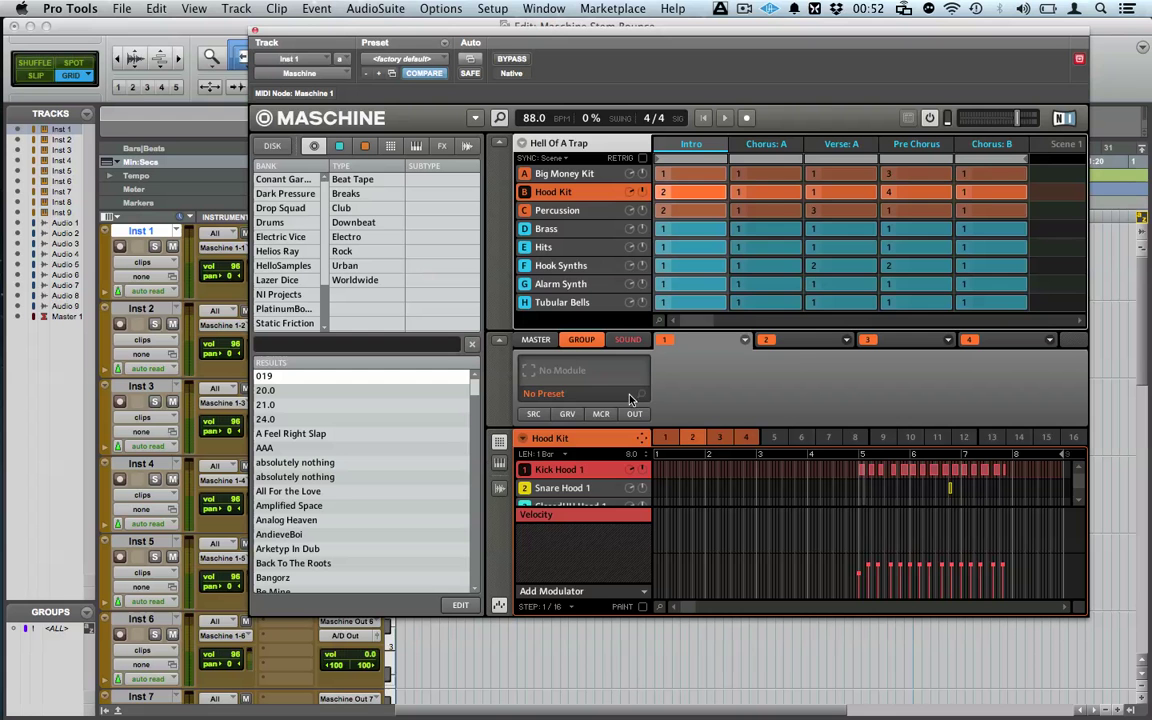
{"action": "left_click", "coordinate": [634, 413]}
{"action": "left_click", "coordinate": [700, 391]}
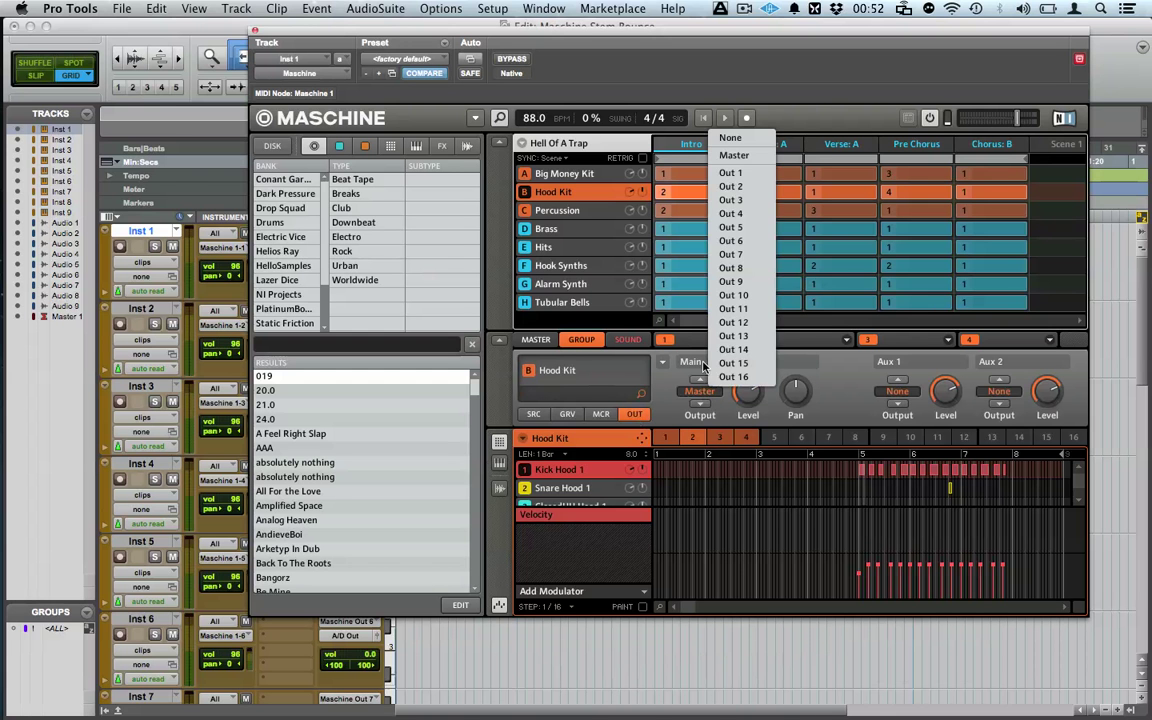
{"action": "left_click", "coordinate": [722, 202]}
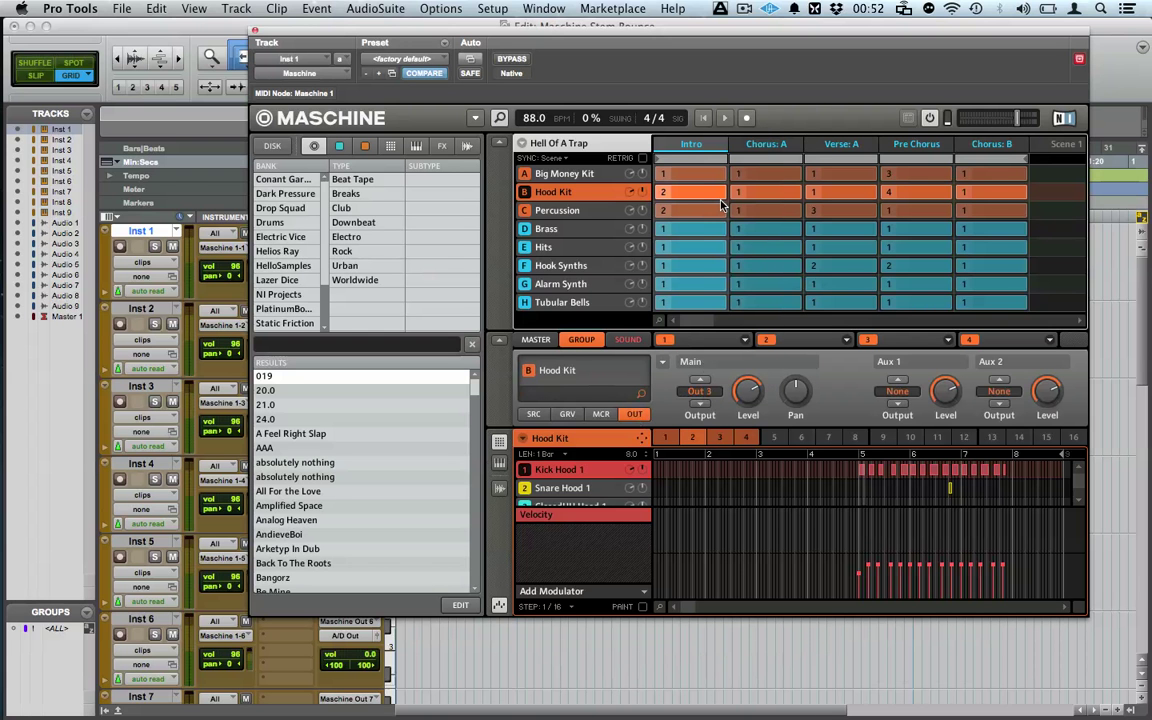
- Set the main output of the Percussion group to Out 4
{"action": "left_click", "coordinate": [565, 210]}
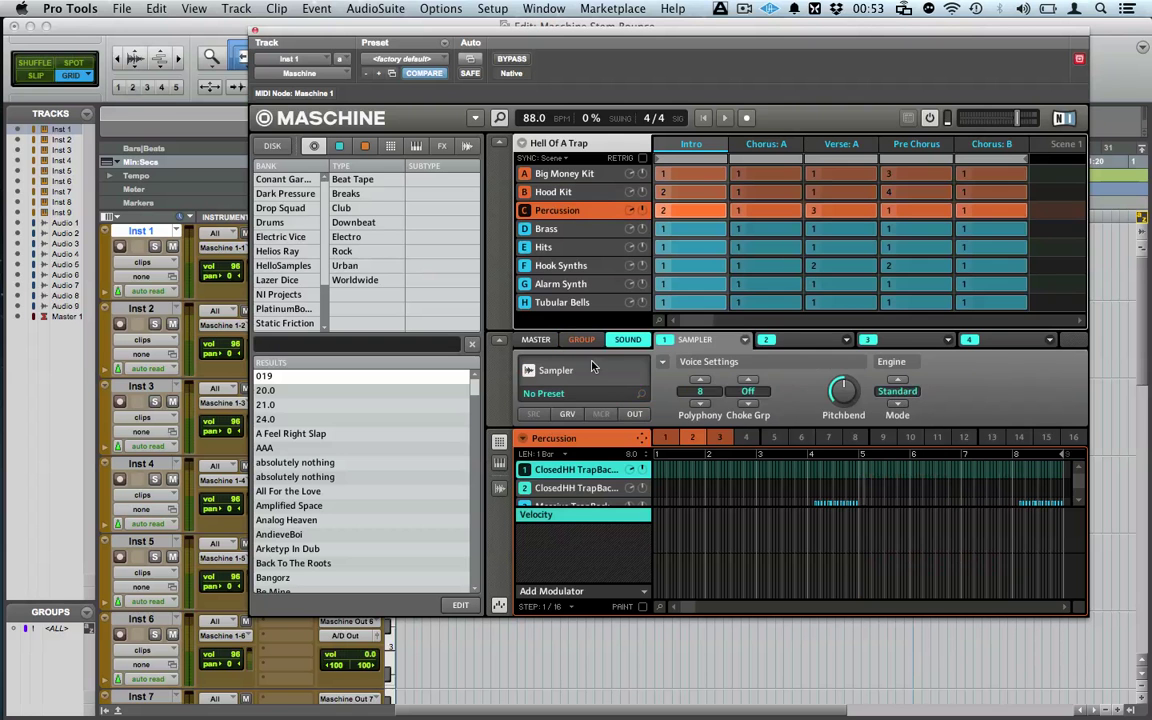
{"action": "left_click", "coordinate": [585, 340]}
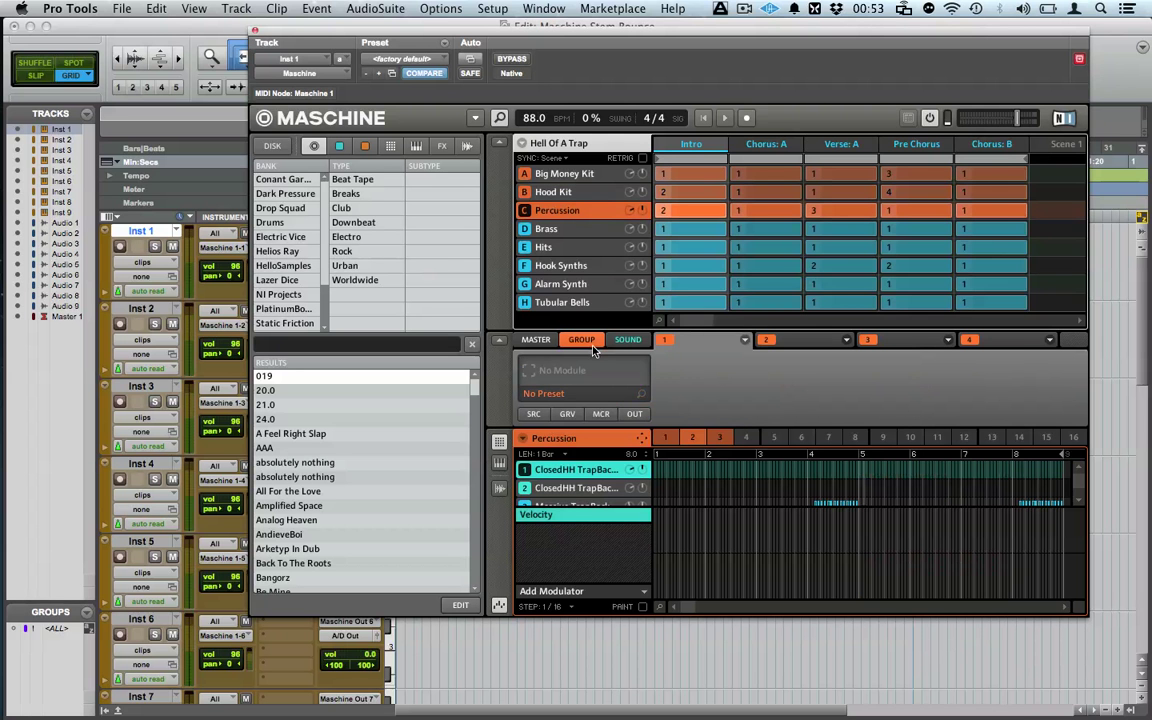
{"action": "left_click", "coordinate": [632, 414]}
{"action": "left_click", "coordinate": [700, 392]}
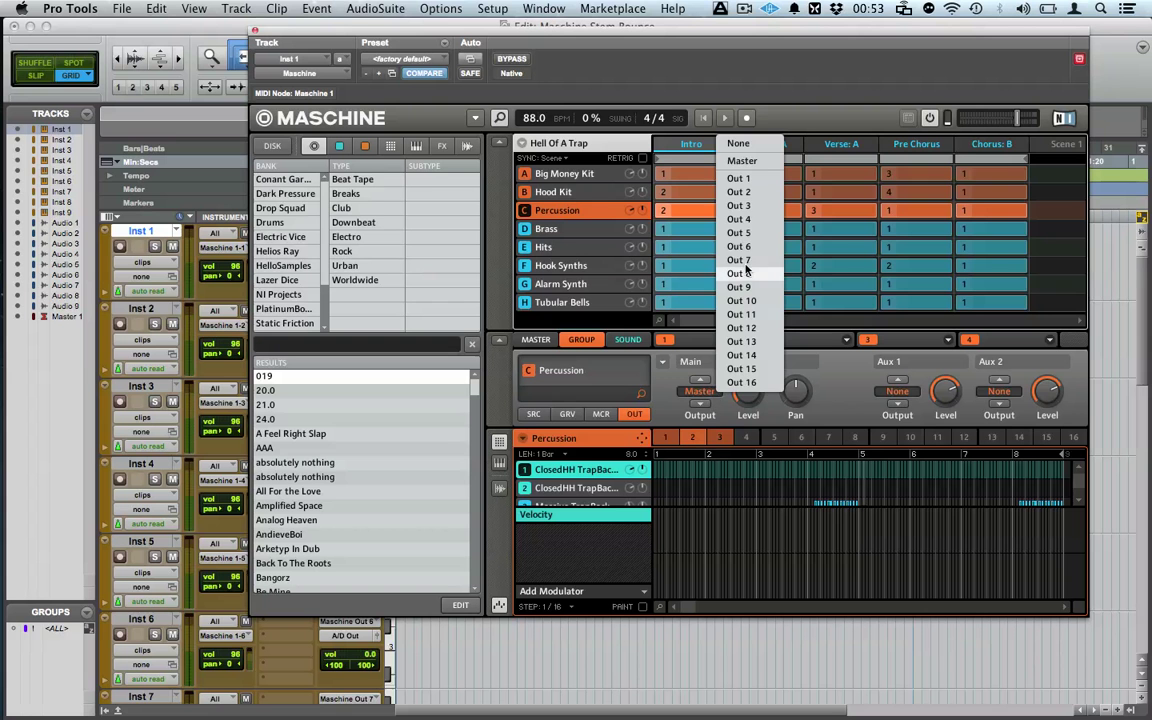
{"action": "left_click", "coordinate": [740, 219]}
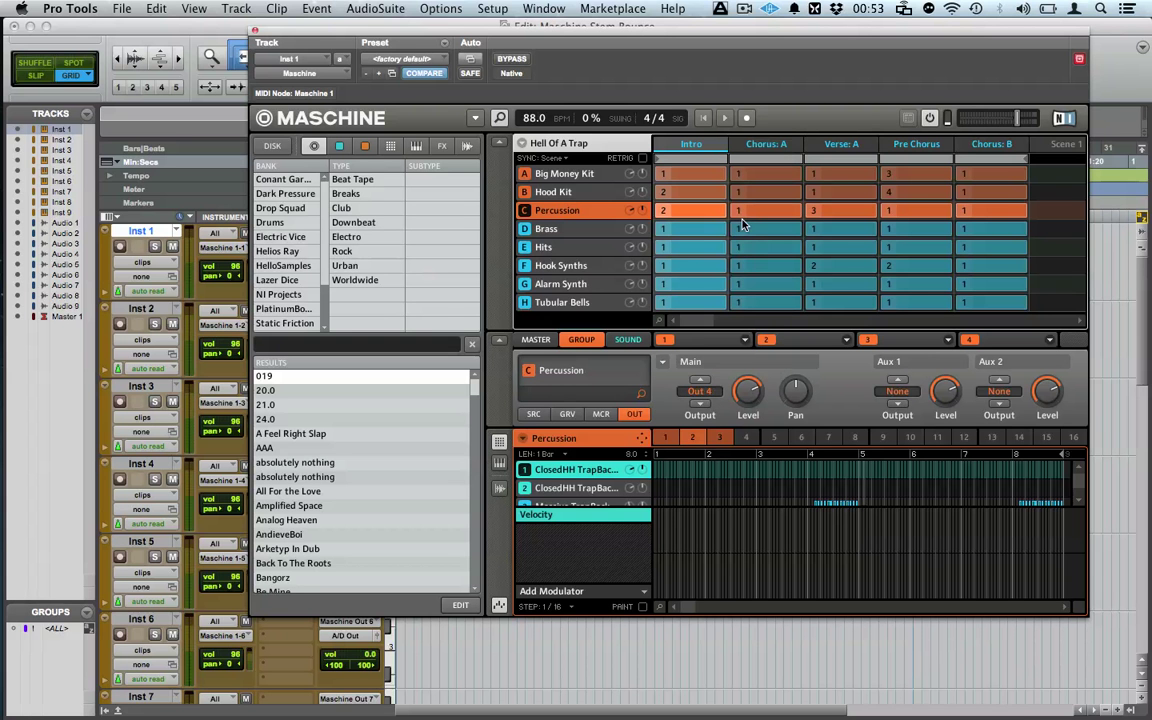
- Set the main output of the Brass group to Out 5
{"action": "left_click", "coordinate": [588, 233]}
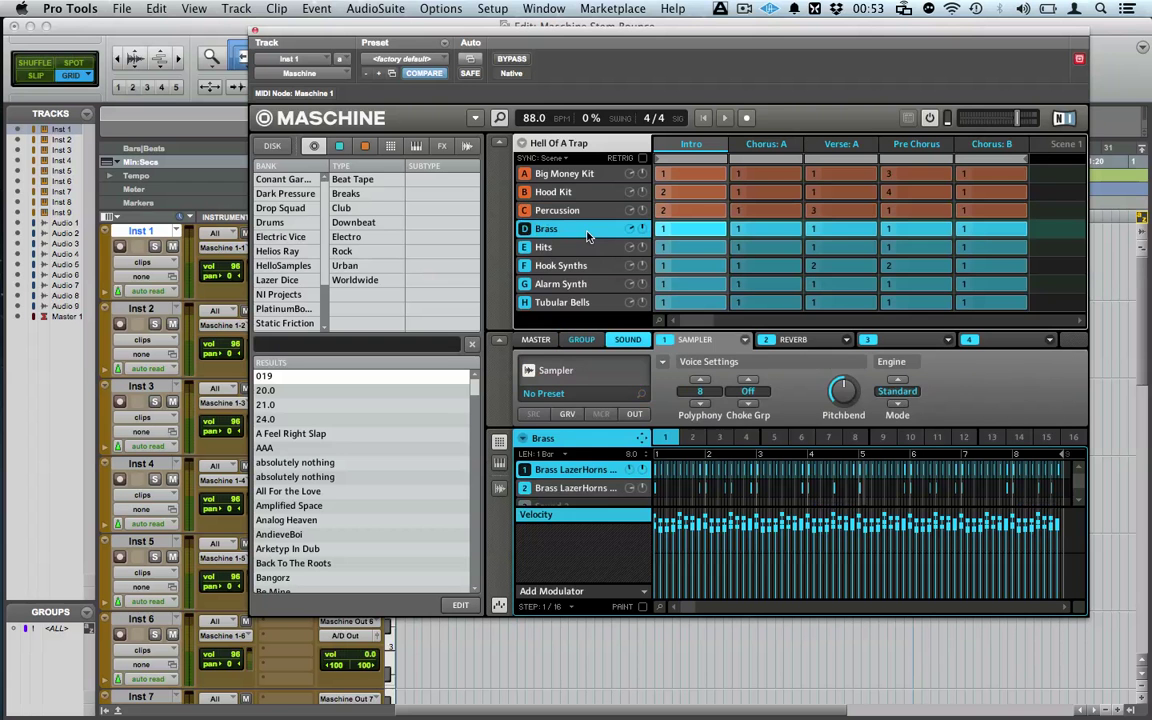
{"action": "left_click", "coordinate": [581, 341]}
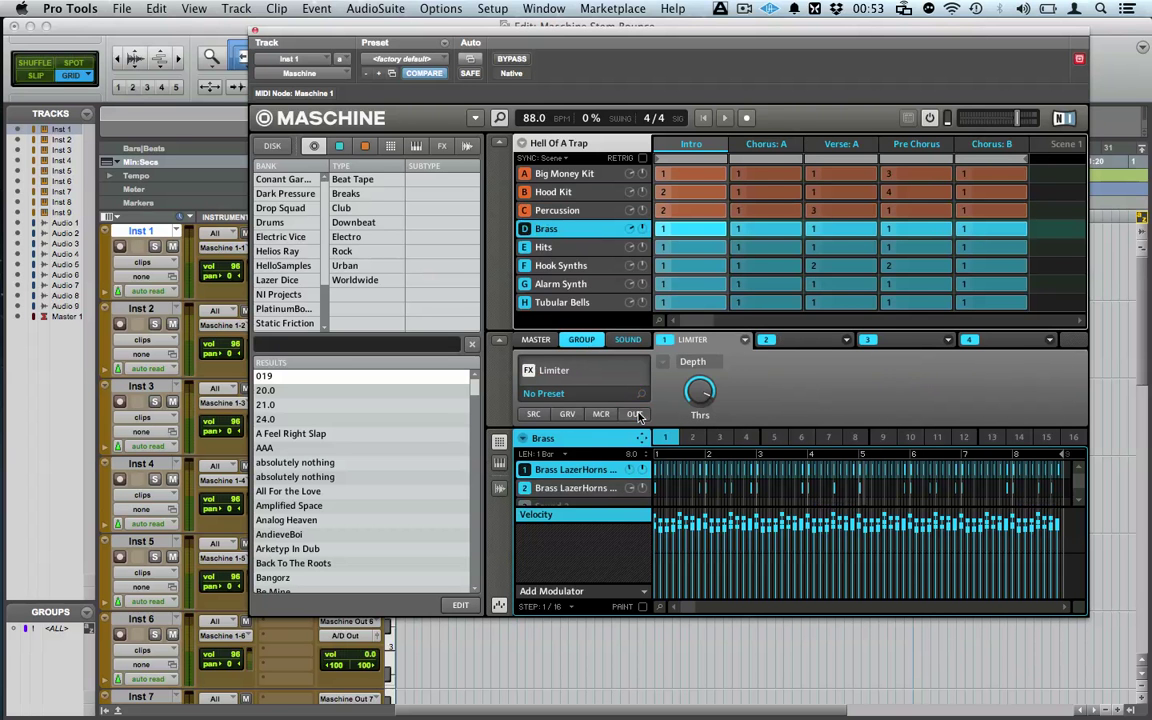
{"action": "left_click", "coordinate": [697, 392]}
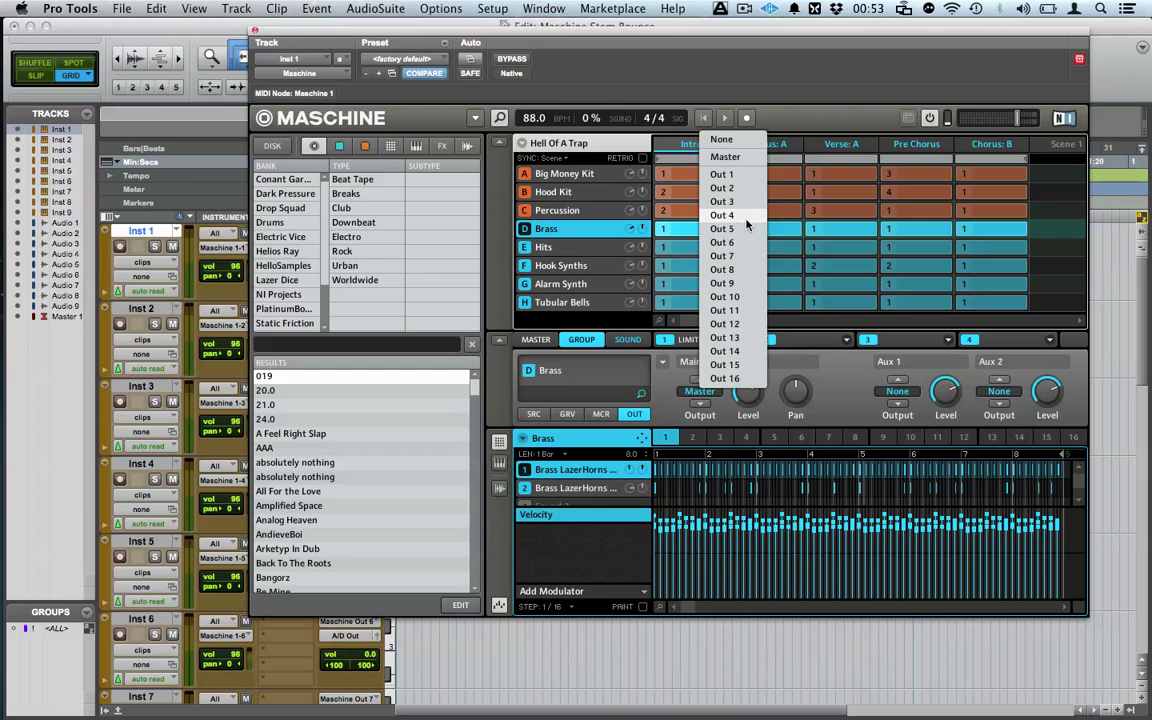
{"action": "left_click", "coordinate": [700, 236]}
- Set the main output of the Hits group to Out 6
{"action": "left_click", "coordinate": [590, 250]}
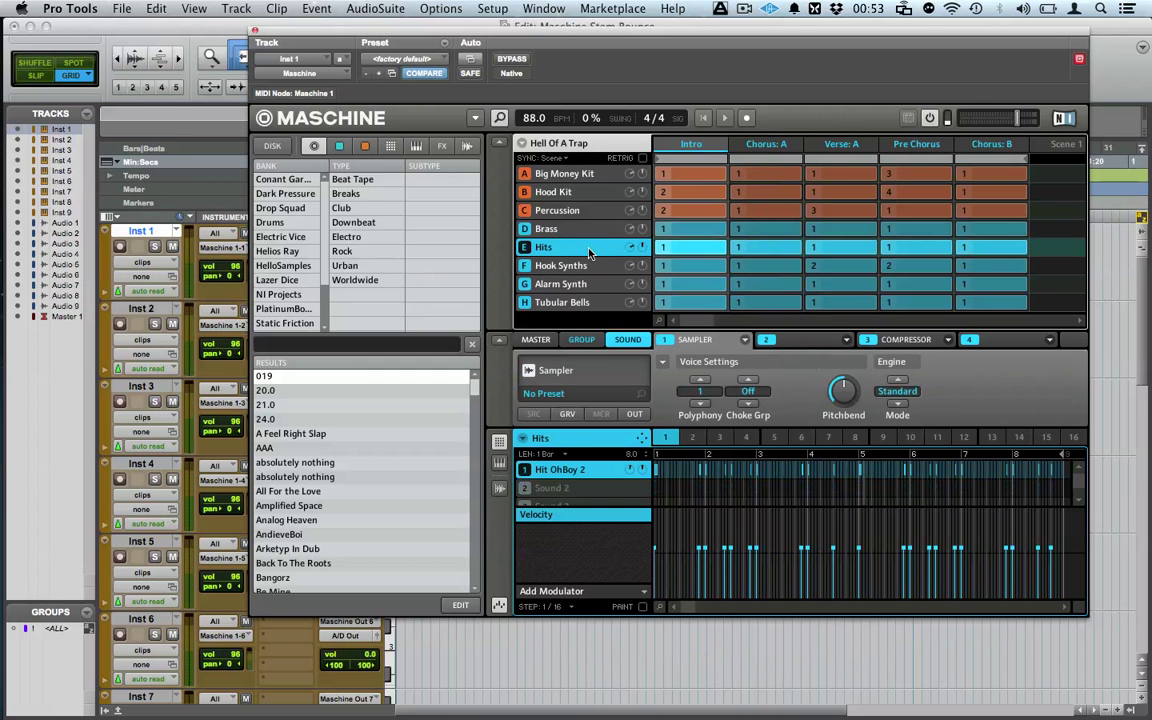
{"action": "left_click", "coordinate": [634, 414]}
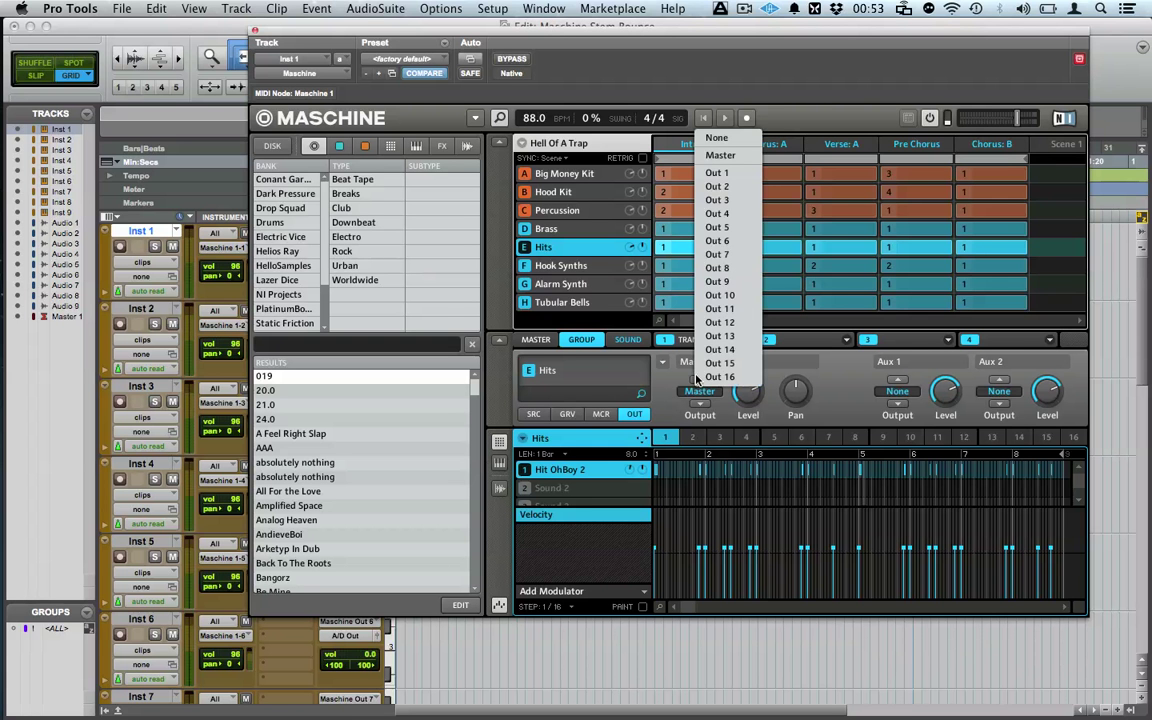
{"action": "left_click", "coordinate": [720, 241]}
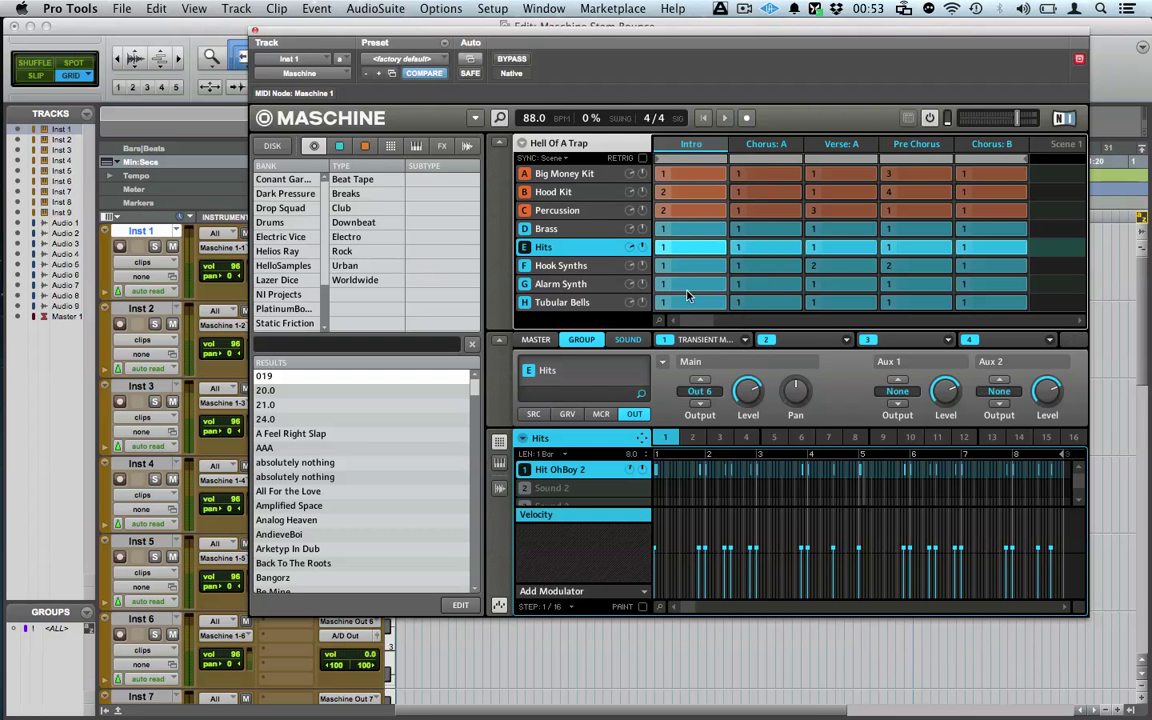
- Set the main output of the Hook Synths group to Out 7
{"action": "left_click", "coordinate": [594, 267]}
{"action": "left_click", "coordinate": [581, 339]}
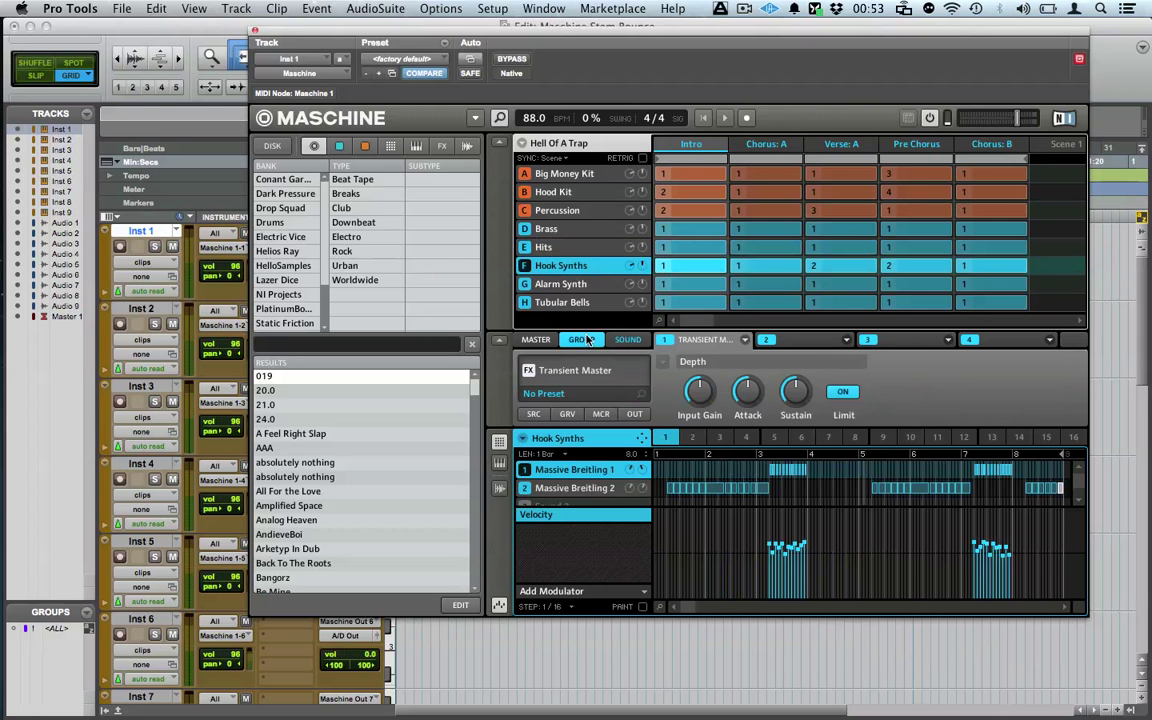
{"action": "left_click", "coordinate": [634, 414]}
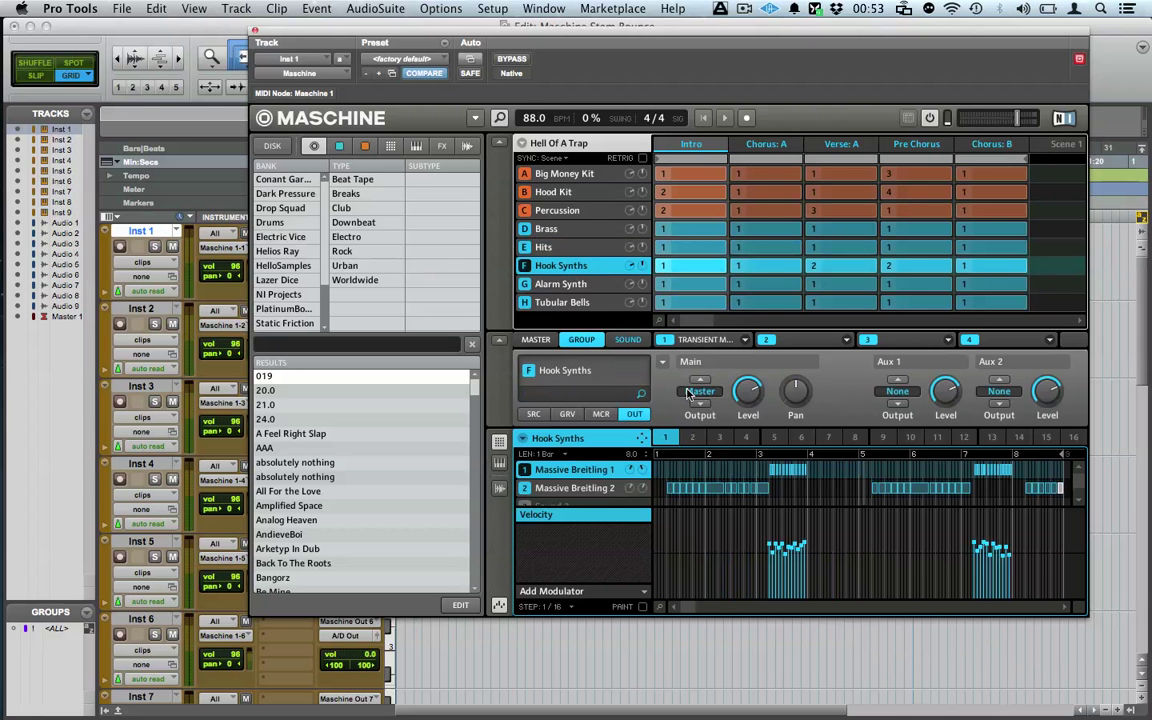
{"action": "left_click", "coordinate": [700, 391]}
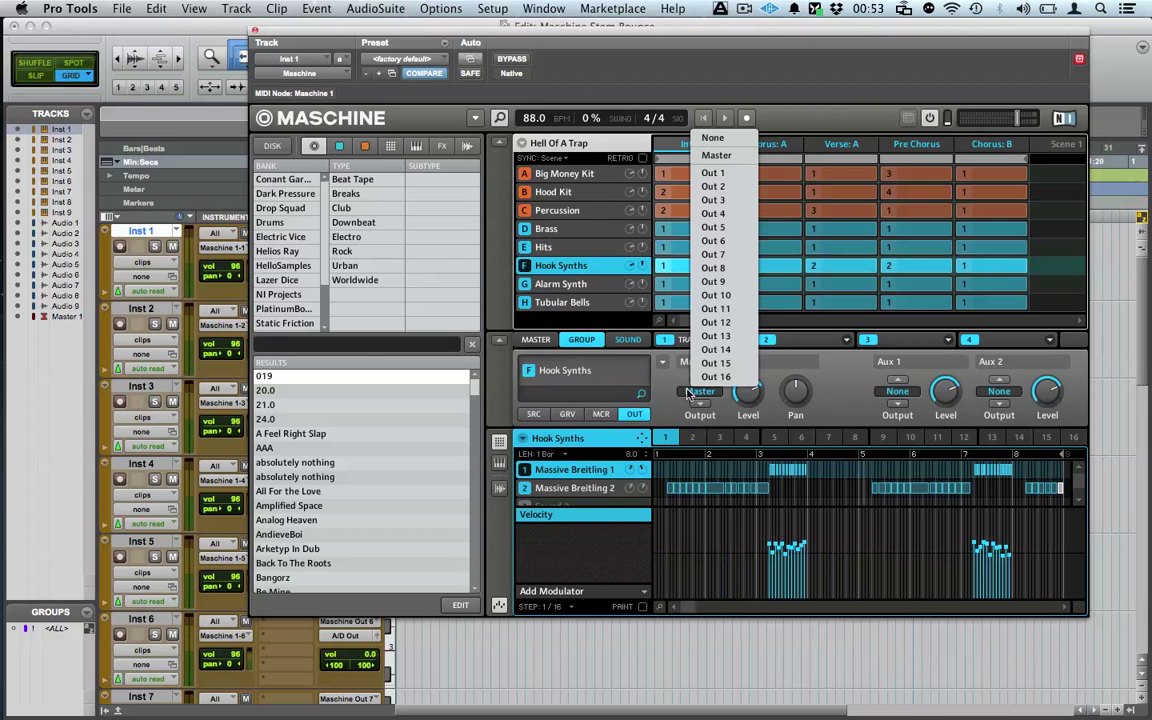
{"action": "left_click", "coordinate": [714, 255]}
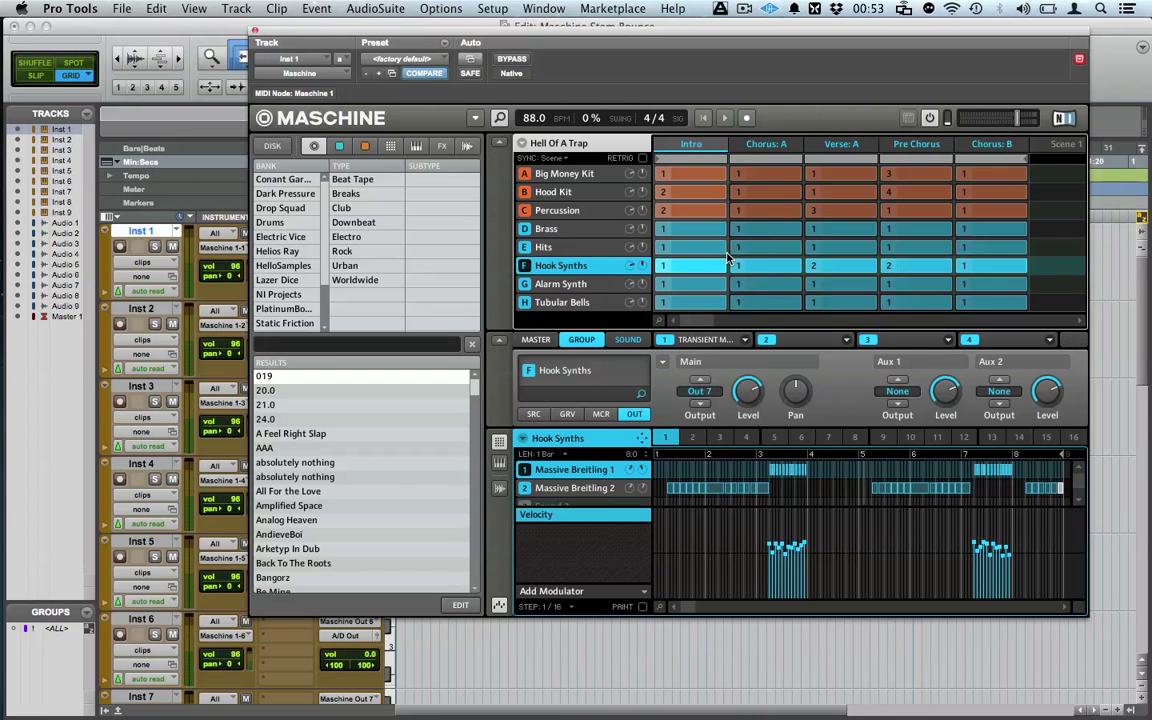
- Set the main output of the Alarm Synth group to Out 8
{"action": "left_click", "coordinate": [592, 288]}
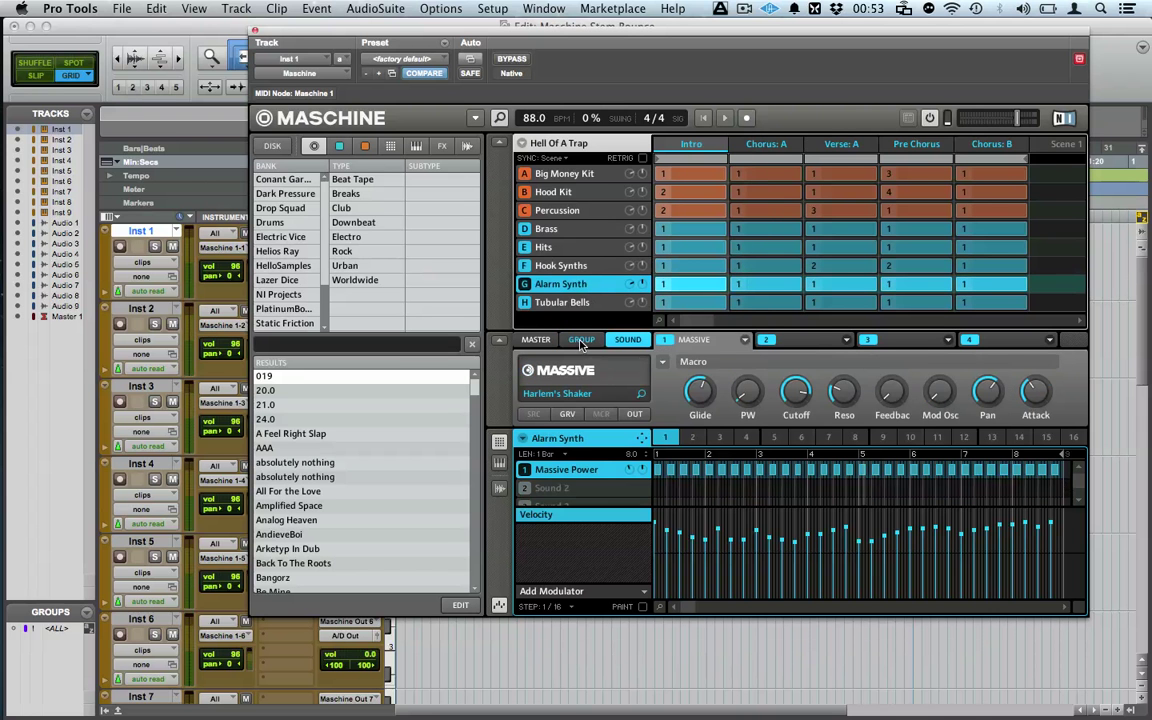
{"action": "left_click", "coordinate": [581, 340]}
{"action": "left_click", "coordinate": [634, 415]}
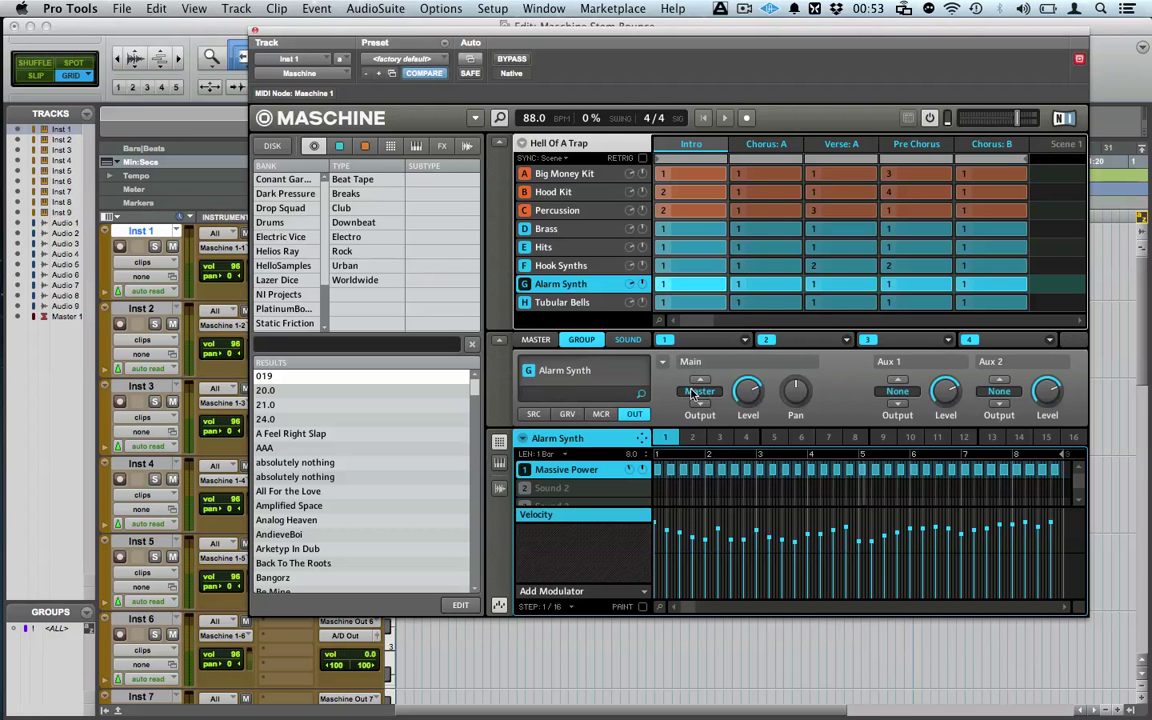
{"action": "left_click", "coordinate": [697, 391]}
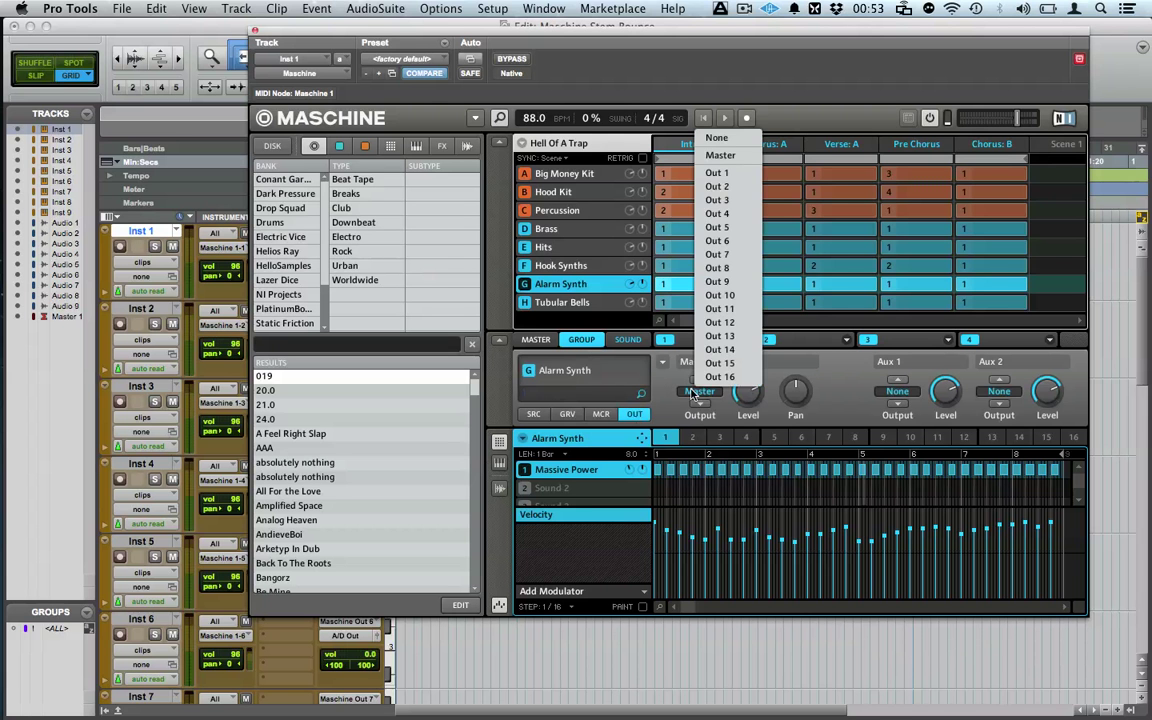
{"action": "left_click", "coordinate": [712, 270]}
- Set the main output of the Tubular Bells group to Out 9 and close the Maschine plug-in window
{"action": "left_click", "coordinate": [570, 302]}
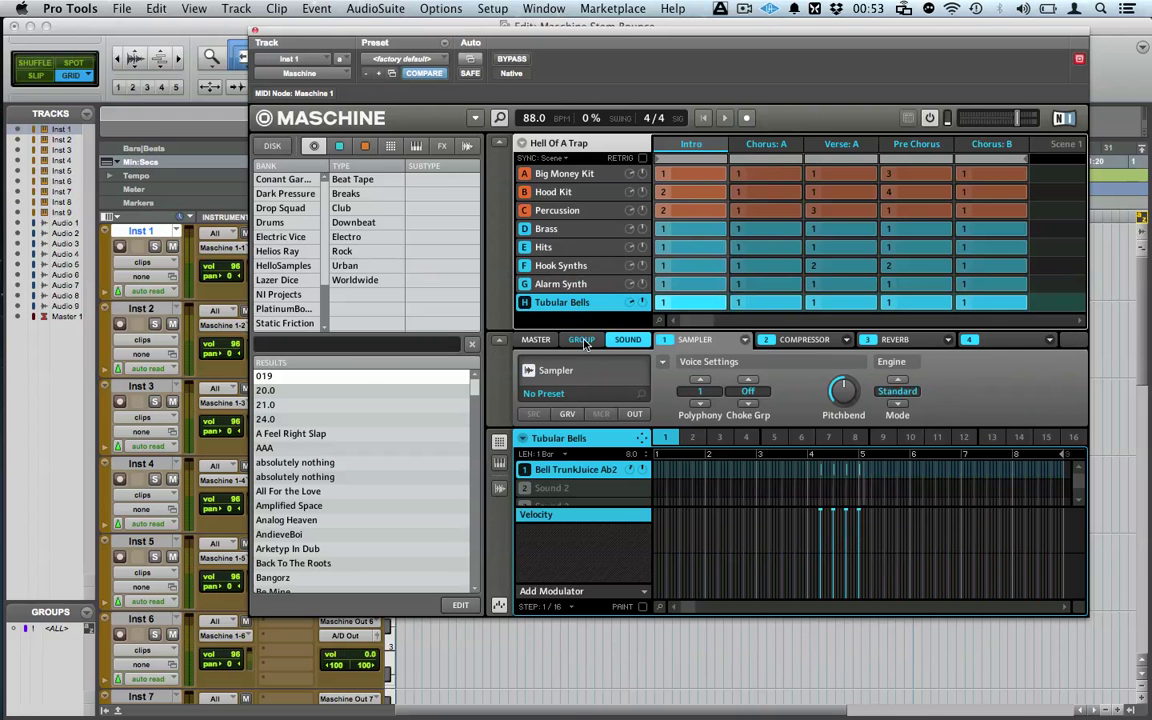
{"action": "left_click", "coordinate": [583, 340]}
{"action": "left_click", "coordinate": [634, 414]}
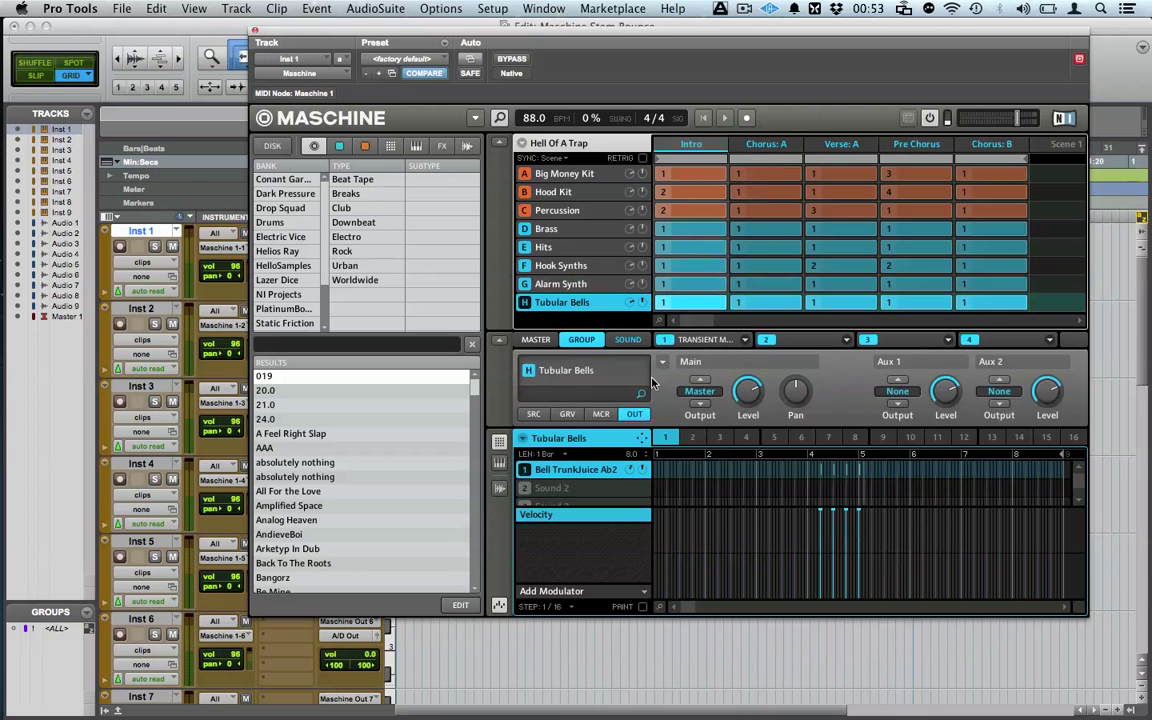
{"action": "left_click", "coordinate": [697, 391]}
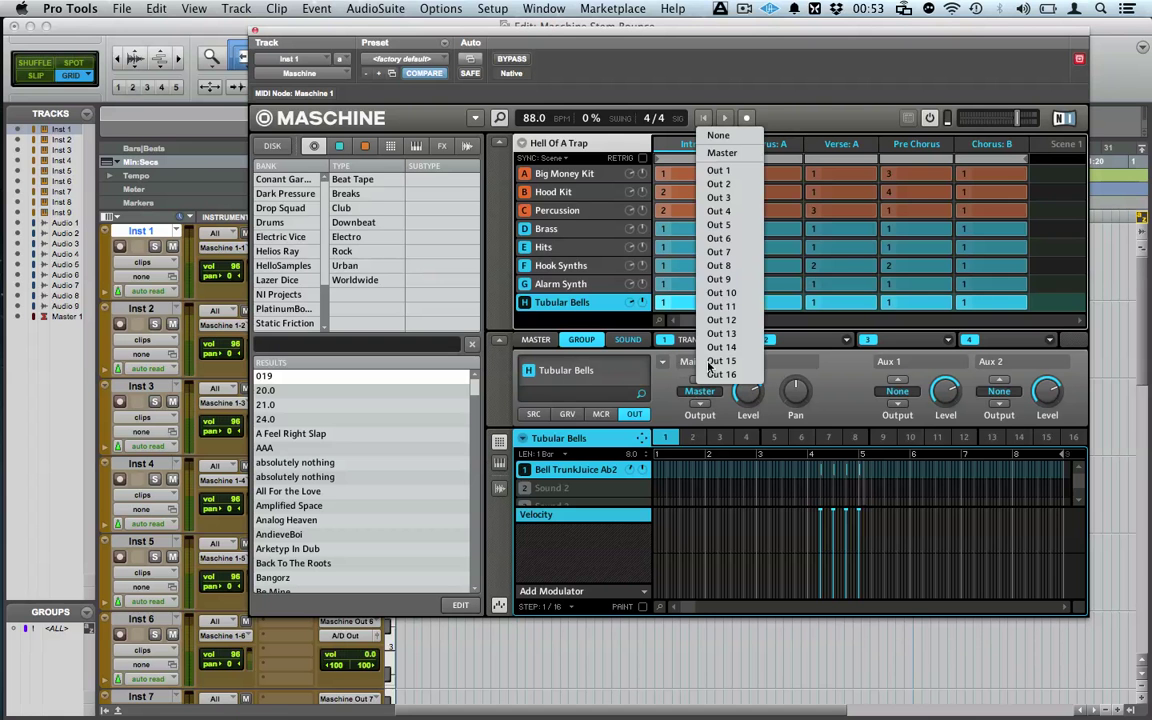
{"action": "left_click", "coordinate": [719, 279]}
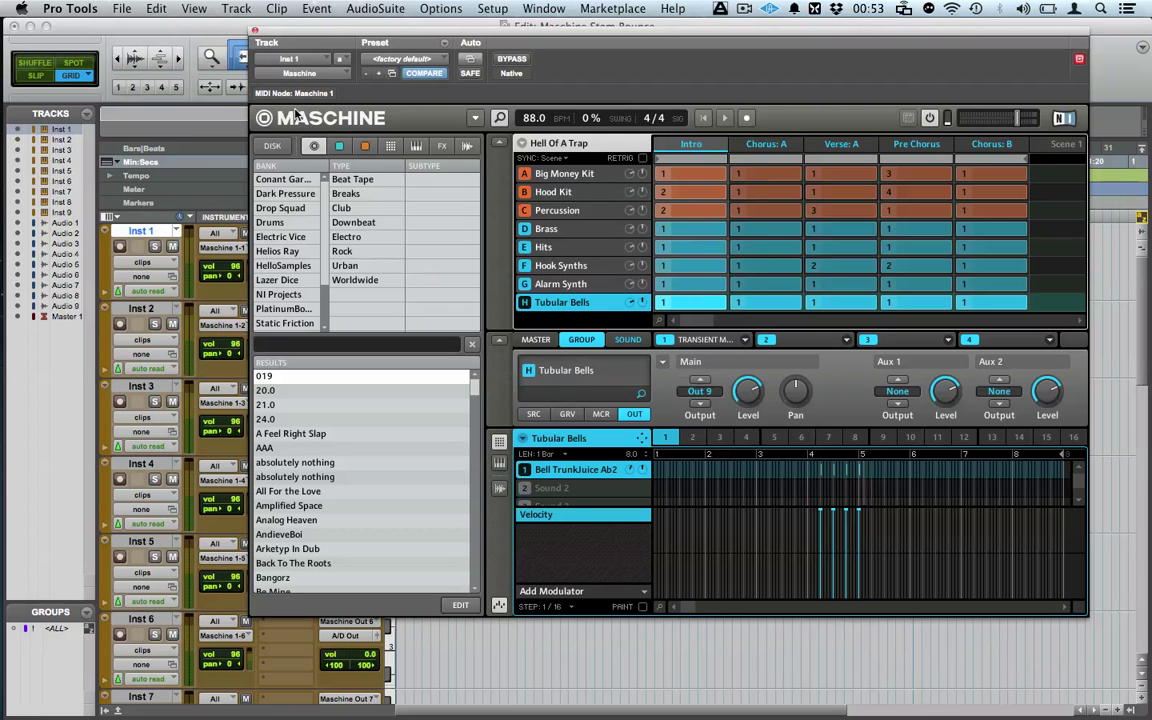
{"action": "left_click", "coordinate": [256, 33]}
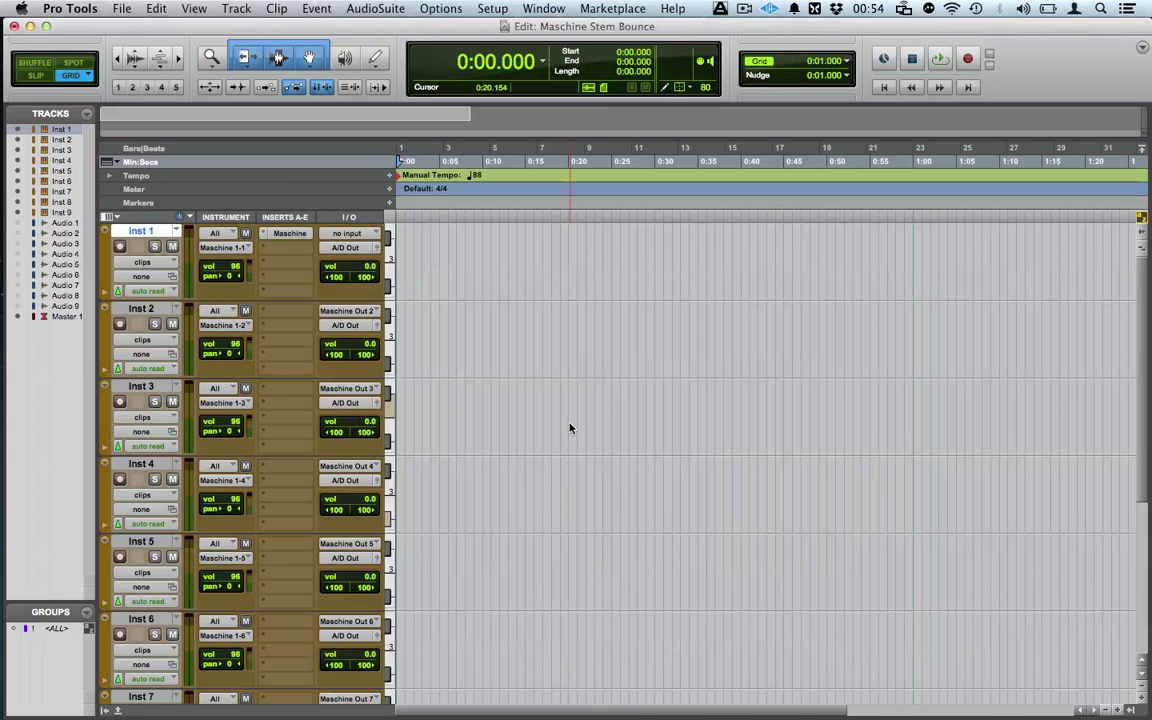
- Play the session in the Mix window and check the Inst 5 and Inst 7 tracks by toggling mute and solo
{"action": "key", "text": "super+equal"}
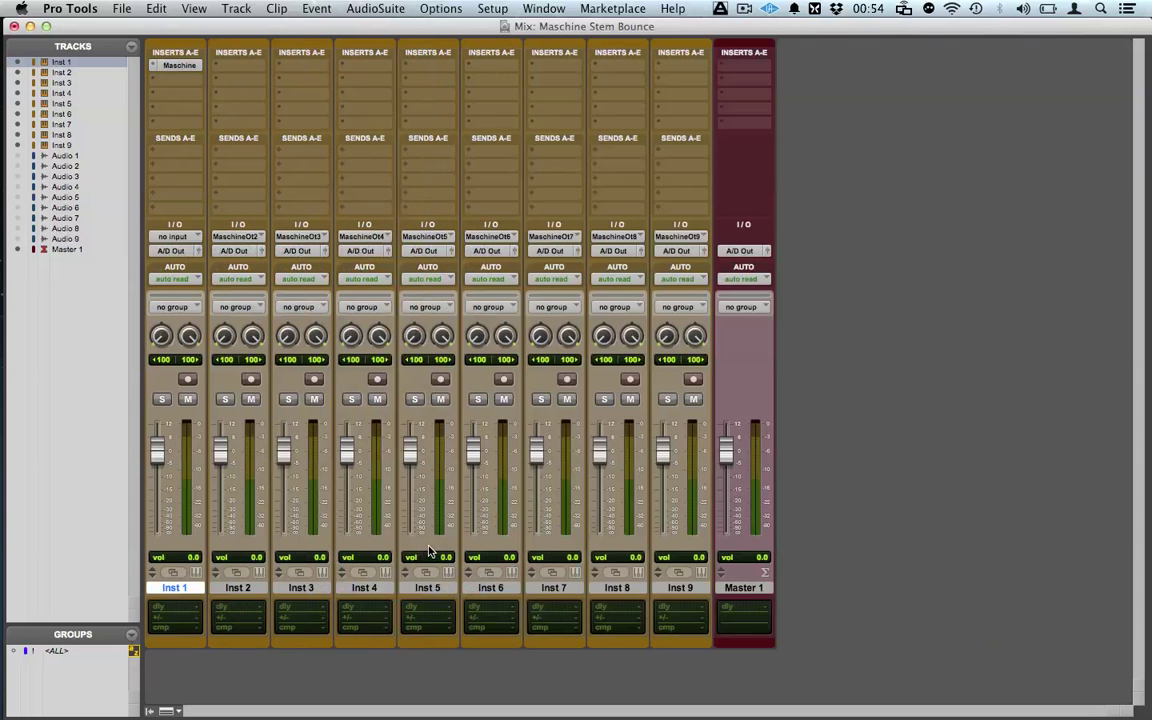
{"action": "key", "text": "space"}
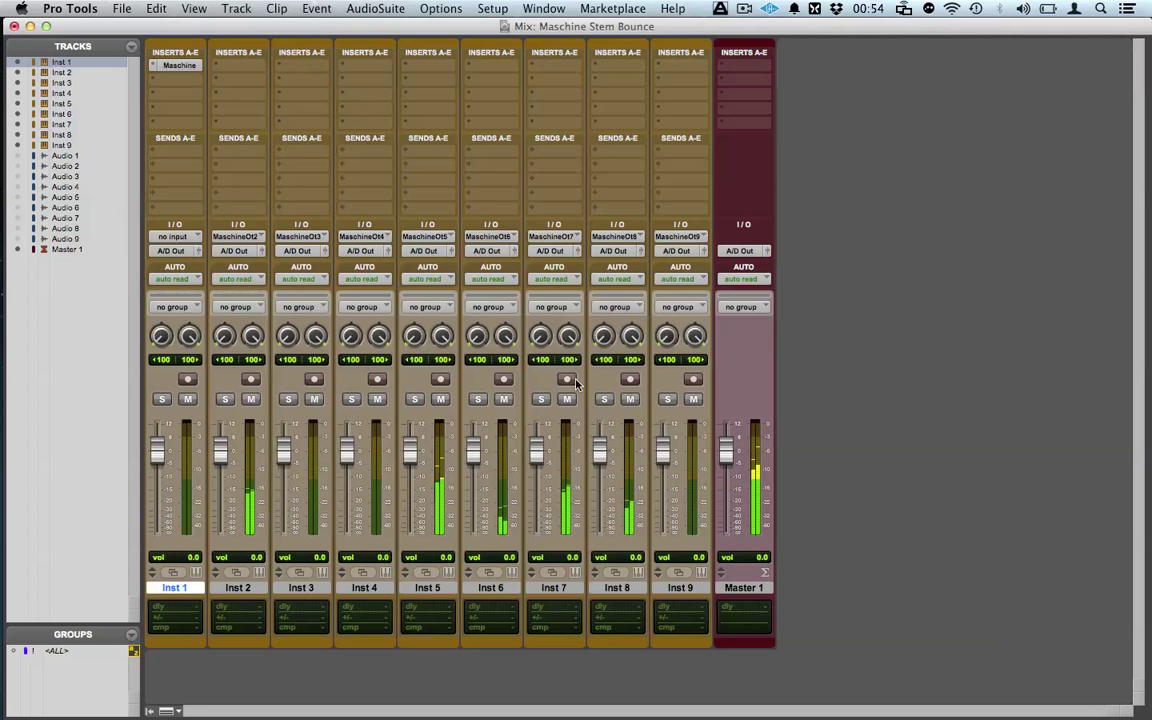
{"action": "left_click", "coordinate": [440, 399]}
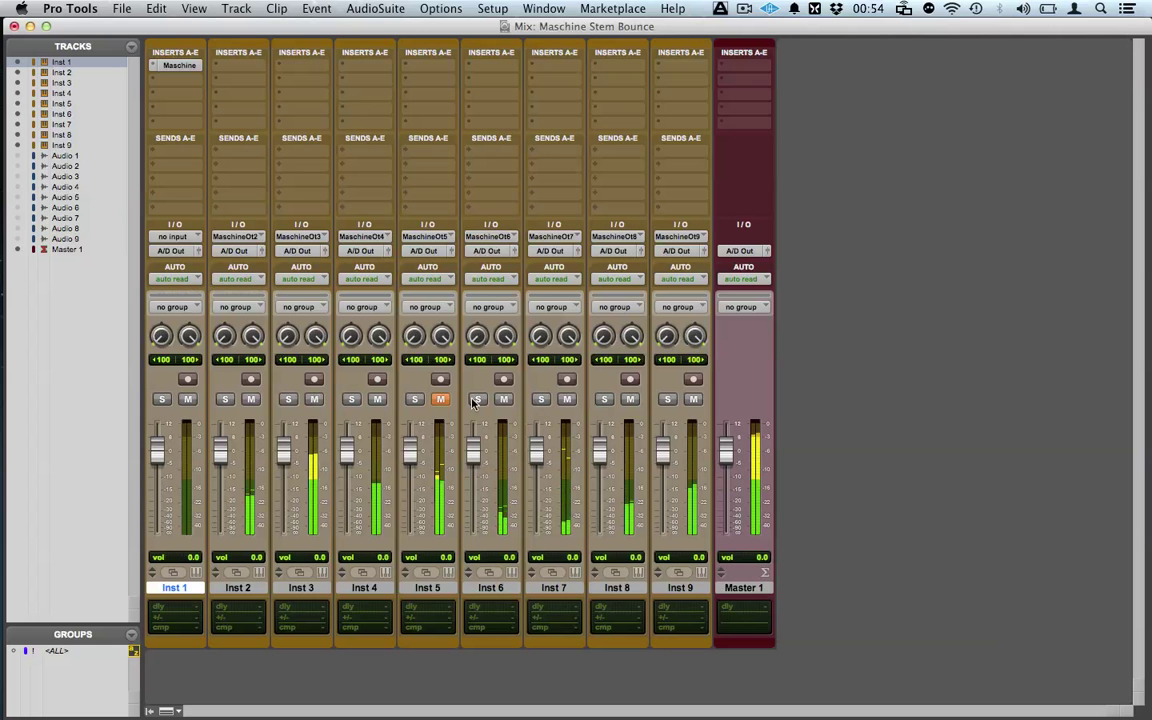
{"action": "left_click", "coordinate": [441, 399]}
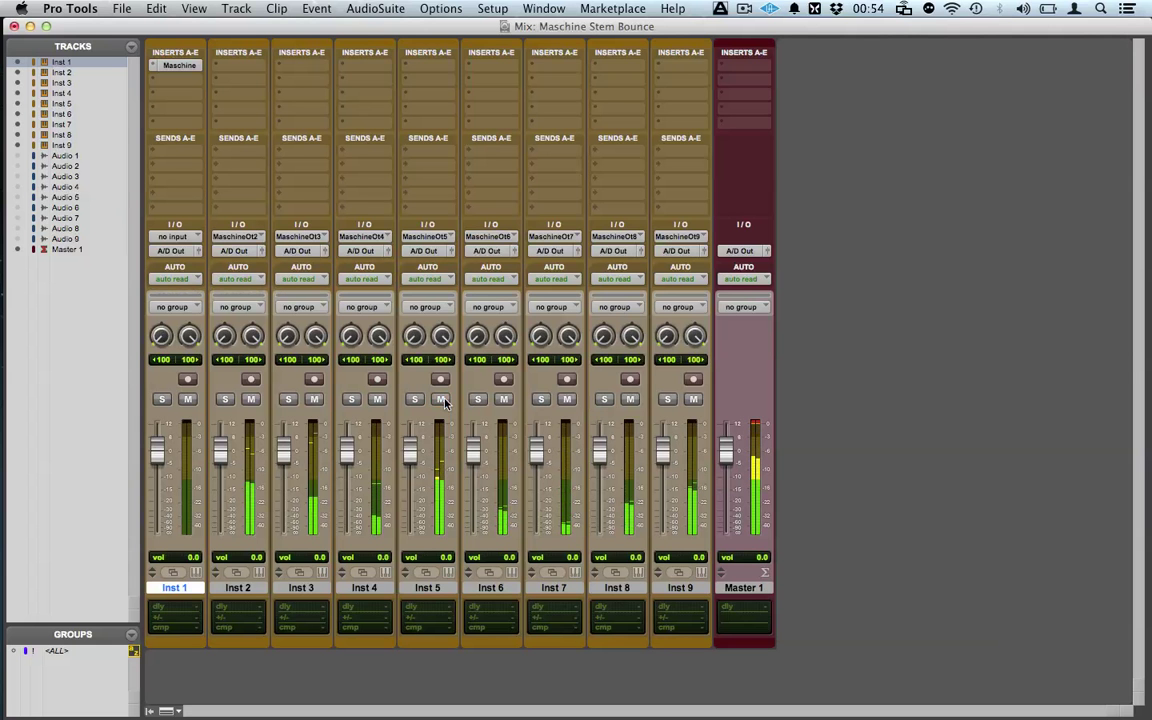
{"action": "left_click", "coordinate": [566, 399]}
{"action": "left_click", "coordinate": [566, 399]}
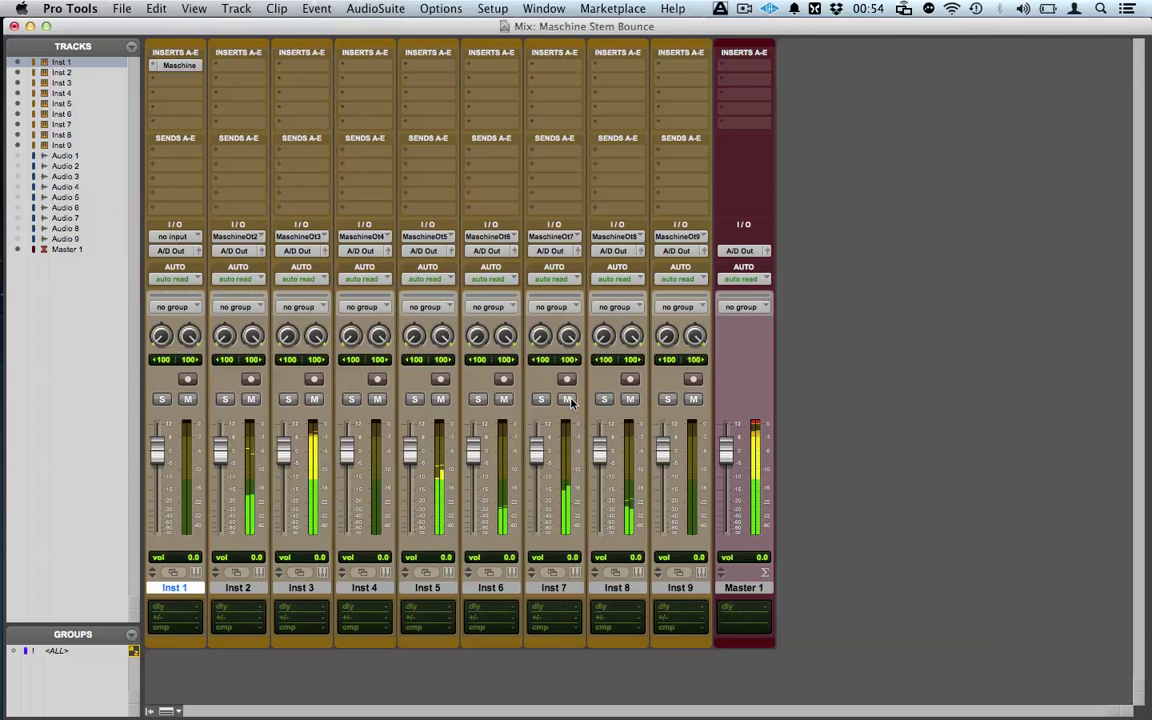
{"action": "left_click", "coordinate": [540, 399]}
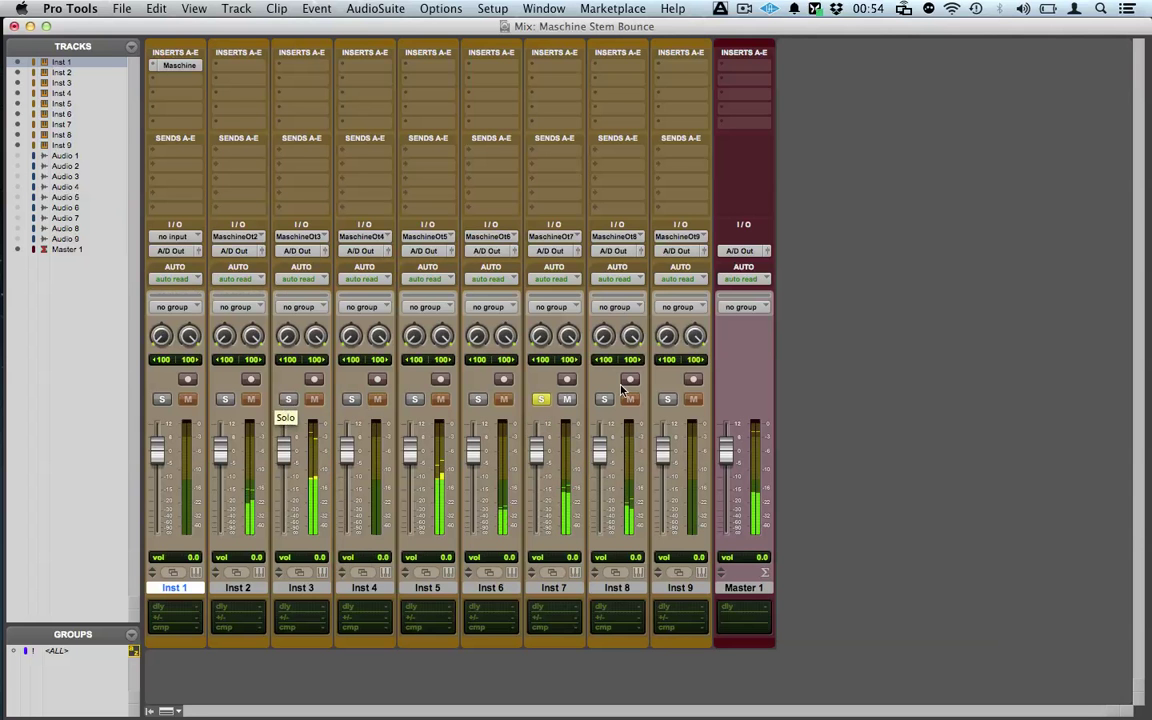
{"action": "left_click", "coordinate": [540, 400]}
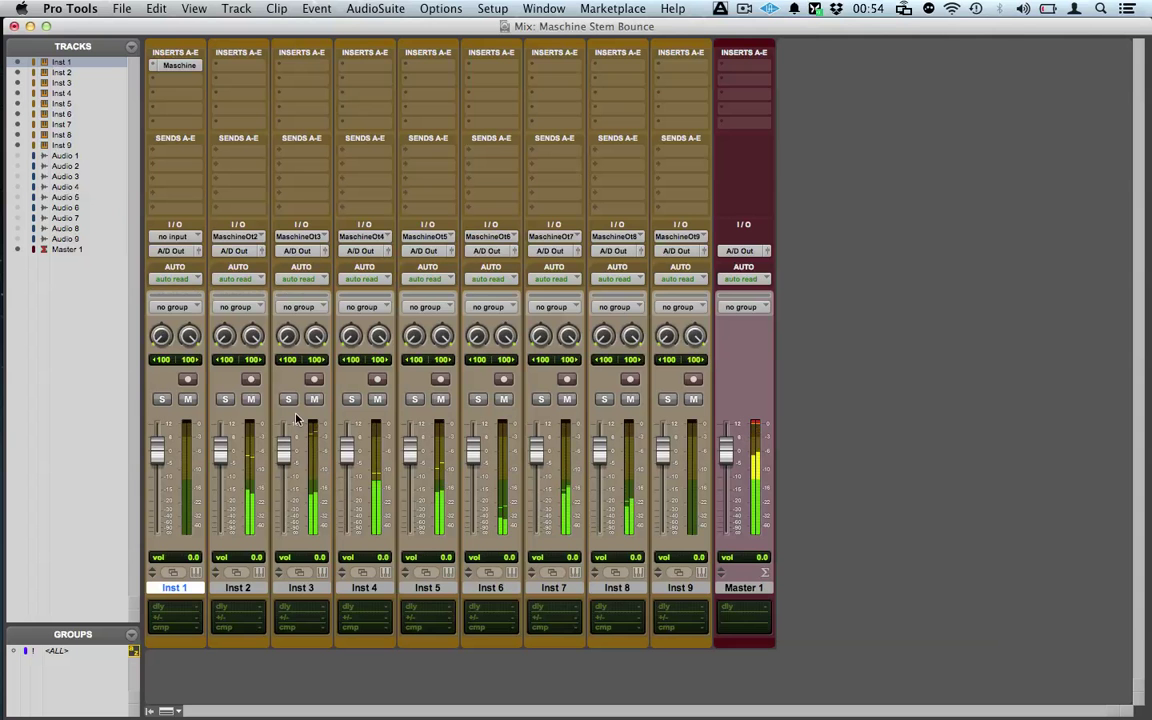
- Check the Inst 4 track during playback by toggling its mute and solo, leaving both off
{"action": "left_click", "coordinate": [377, 399]}
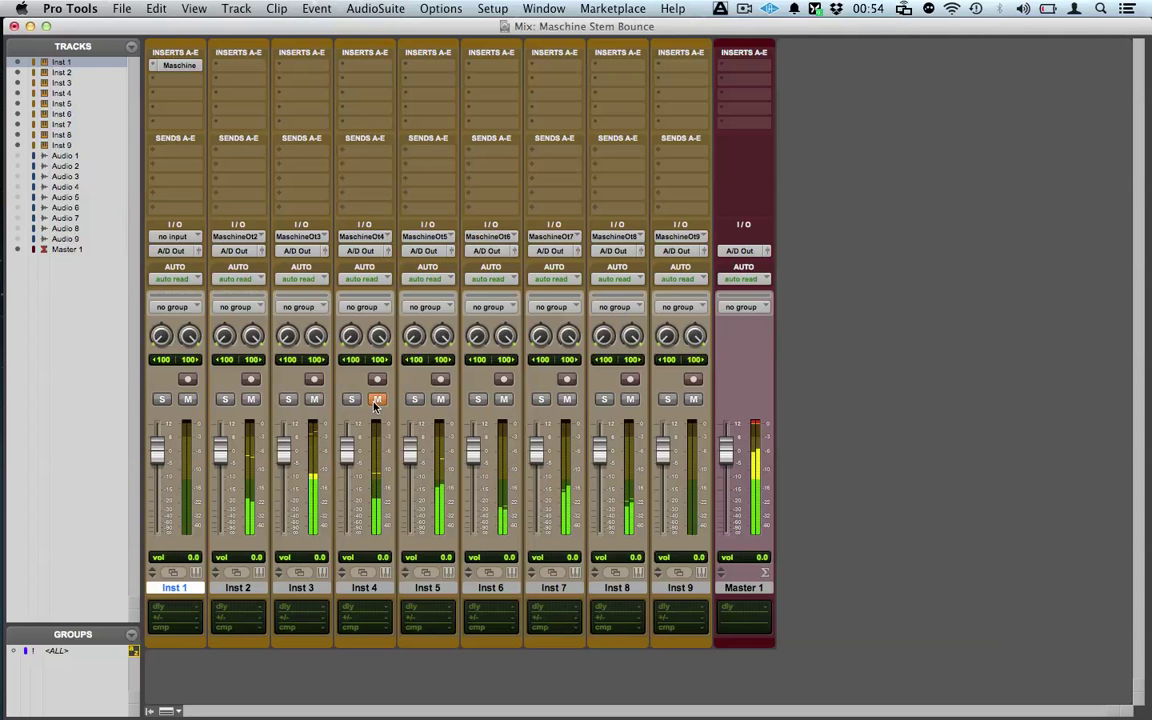
{"action": "left_click", "coordinate": [352, 400]}
{"action": "left_click", "coordinate": [352, 400]}
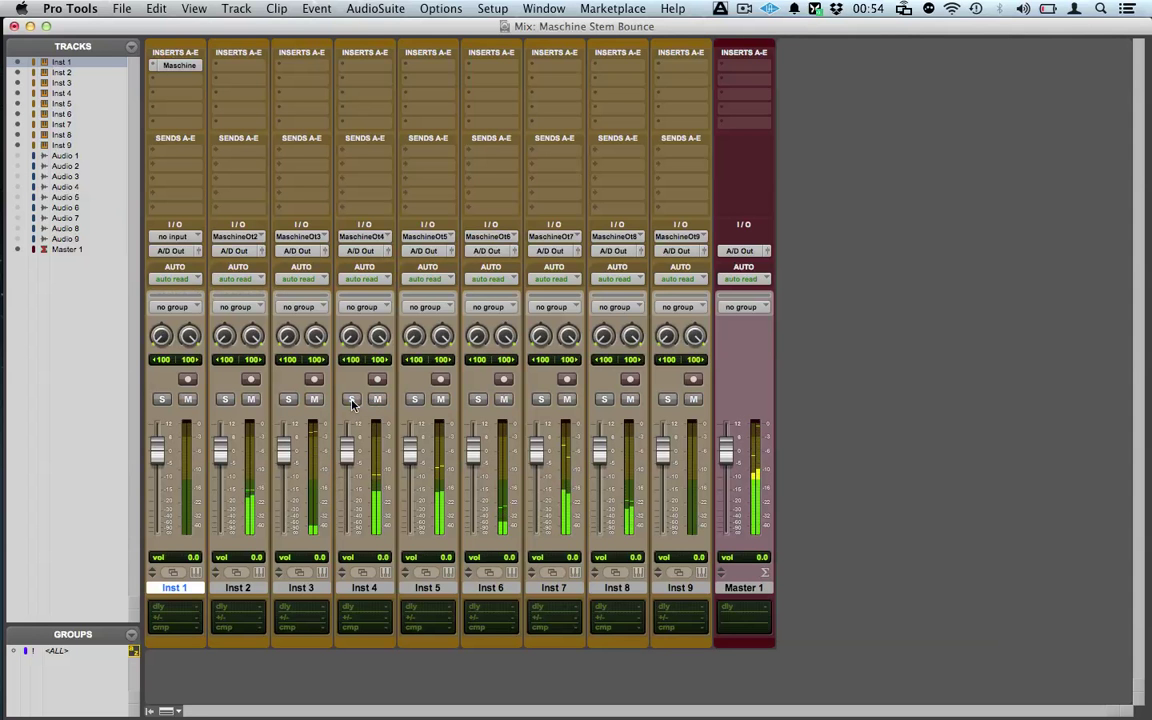
{"action": "left_click", "coordinate": [352, 400]}
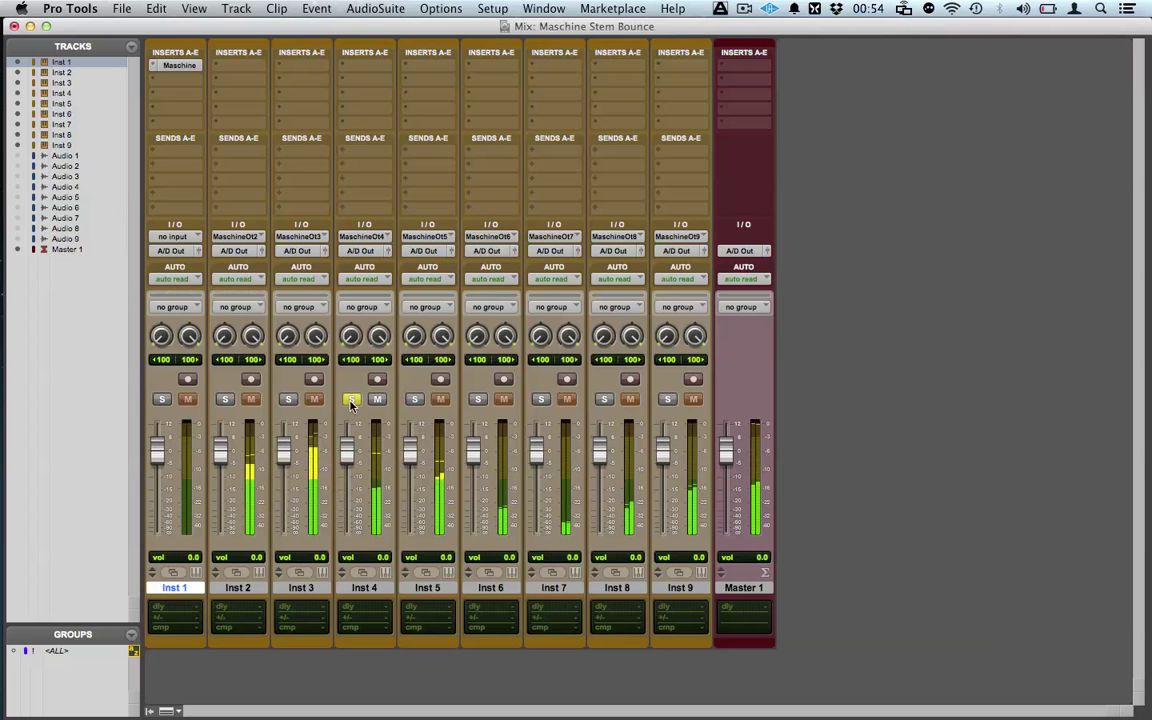
{"action": "left_click", "coordinate": [352, 400]}
{"action": "left_click", "coordinate": [352, 400]}
{"action": "left_click", "coordinate": [352, 400]}
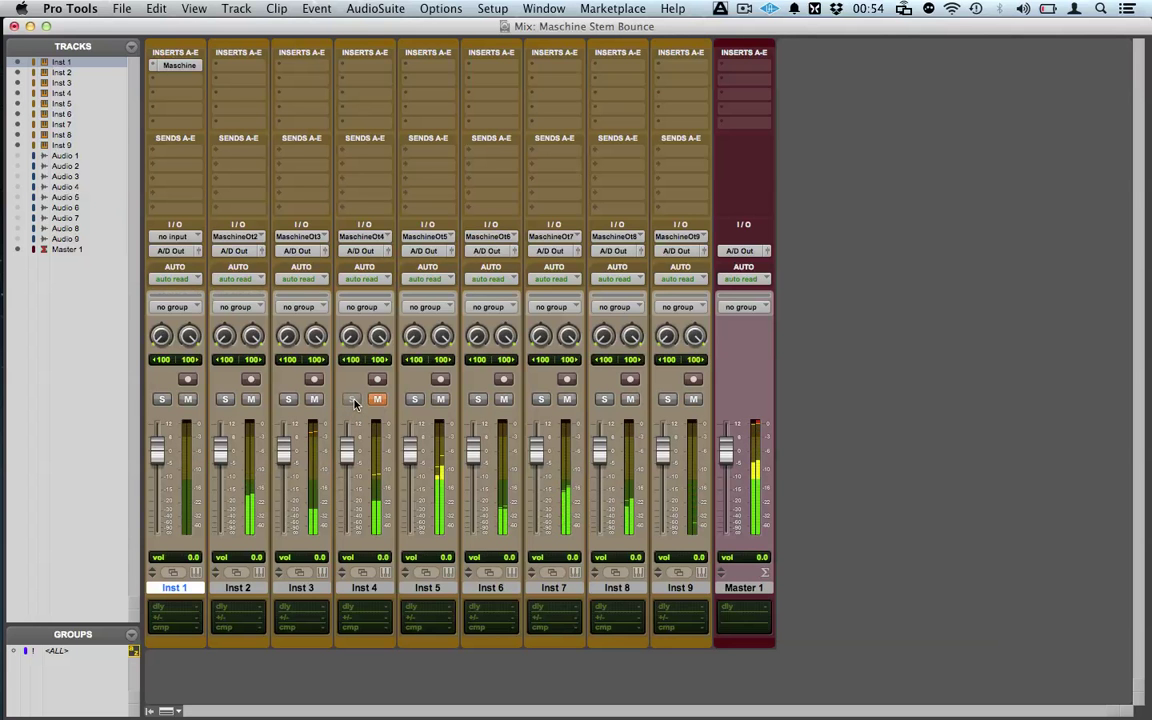
{"action": "left_click", "coordinate": [372, 400]}
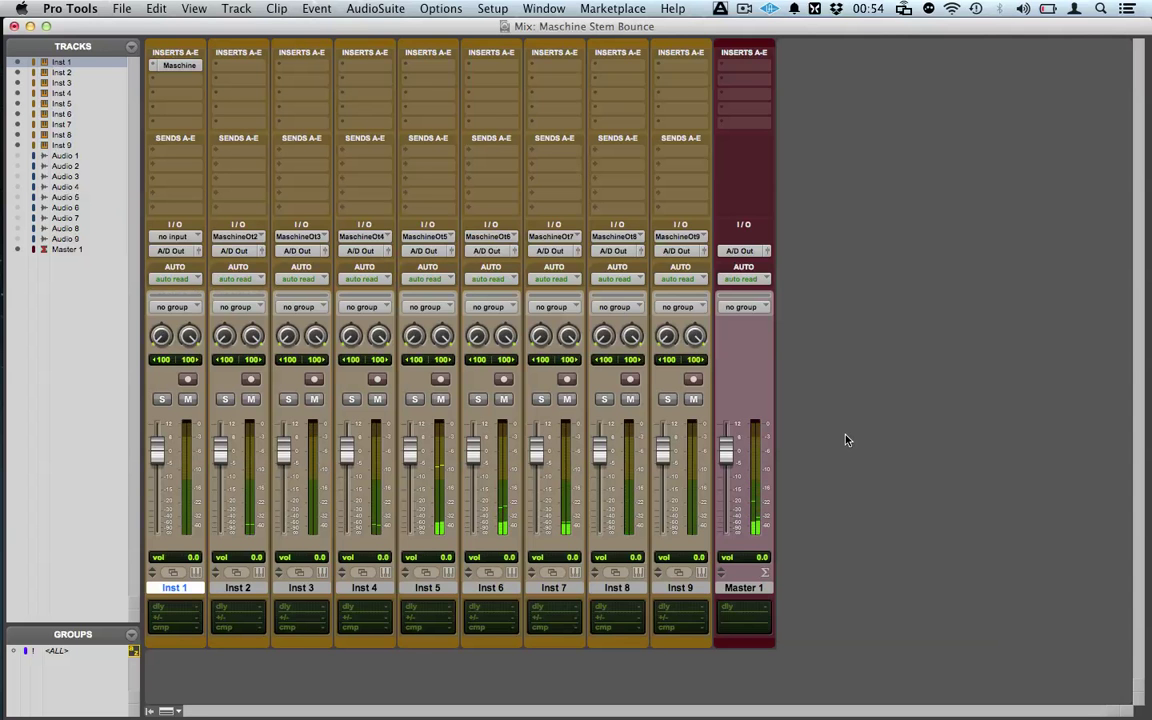
- Switch the mixer to narrow channel strips and show the hidden tracks Audio 1 to Audio 9
{"action": "key", "text": "ctrl+alt+super+m"}
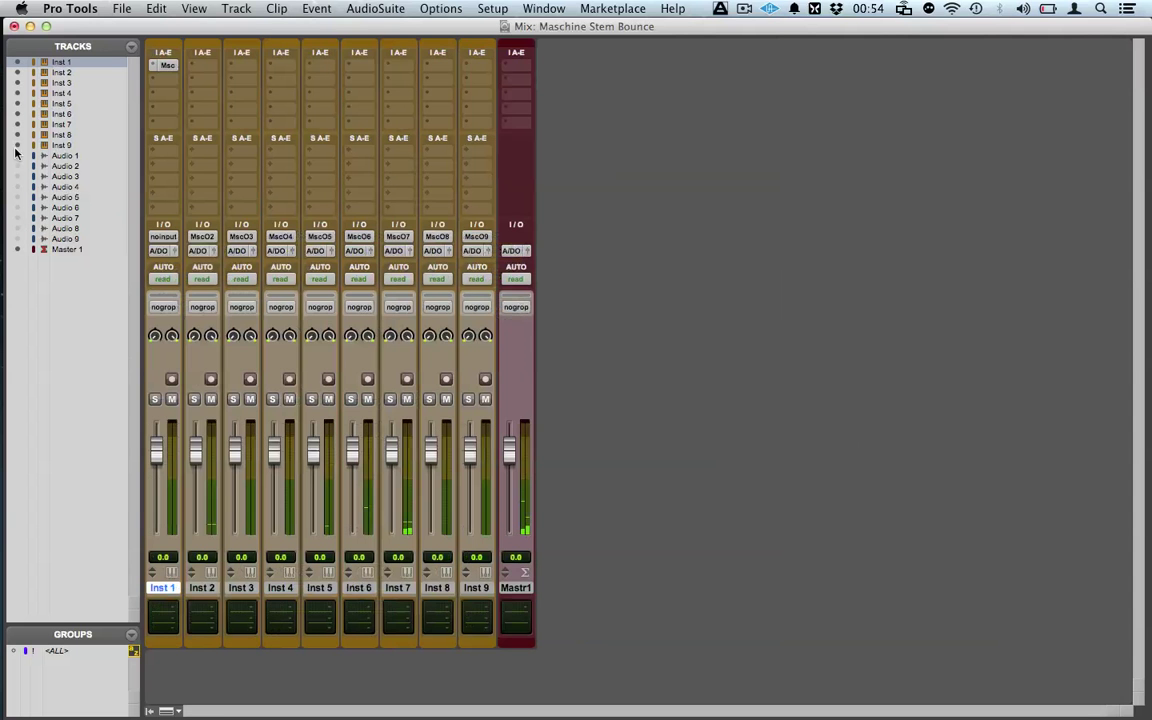
{"action": "left_click_drag", "start_coordinate": [16, 157], "coordinate": [18, 242]}
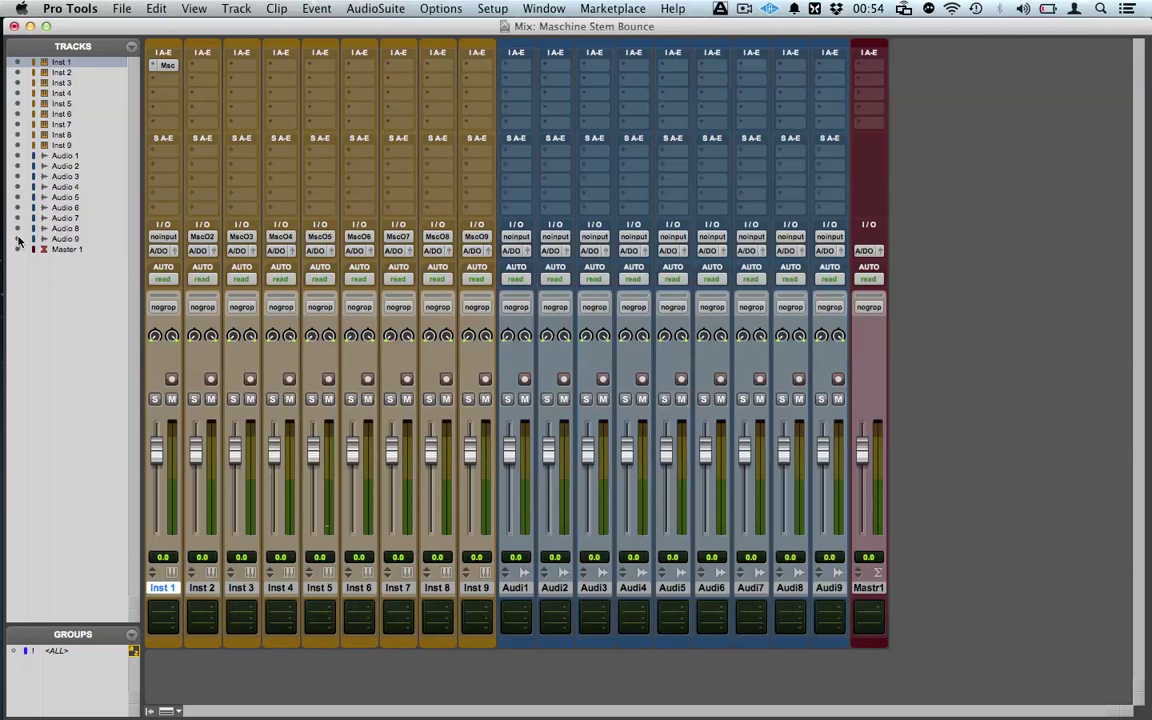
- Set the input of the Audio 1 track to the plug-in output Maschine Out 2
{"action": "left_click", "coordinate": [521, 240]}
{"action": "mouse_move", "coordinate": [540, 290]}
{"action": "mouse_move", "coordinate": [760, 288]}
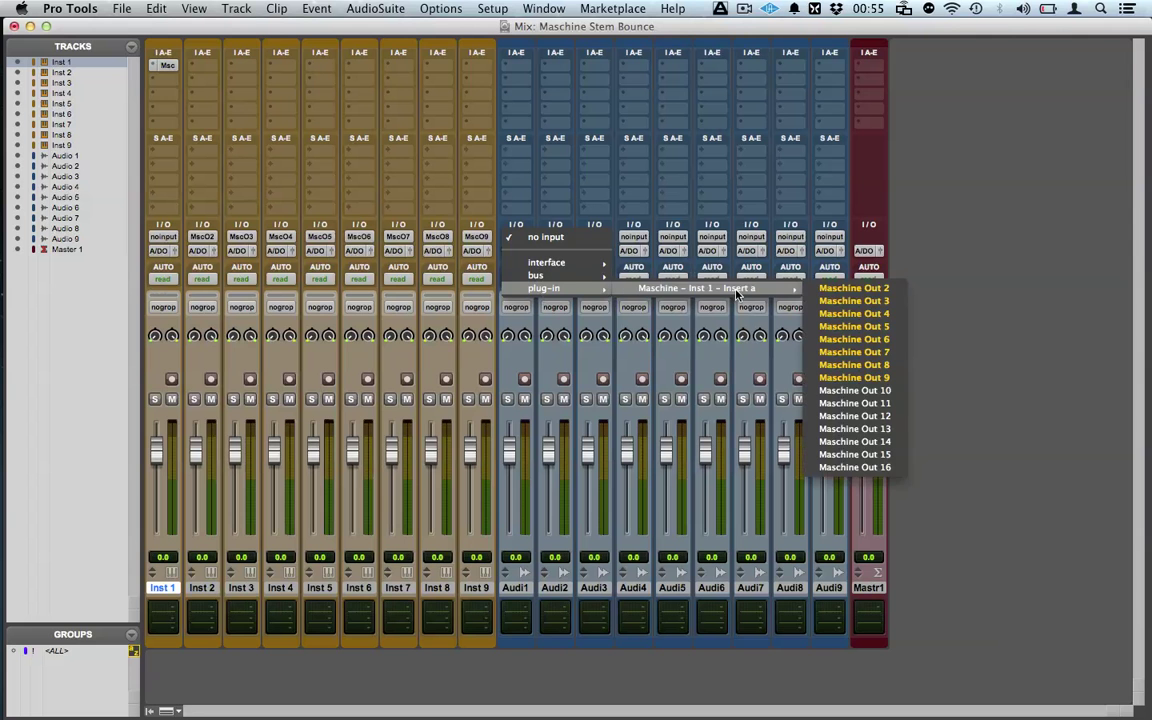
{"action": "left_click", "coordinate": [864, 291]}
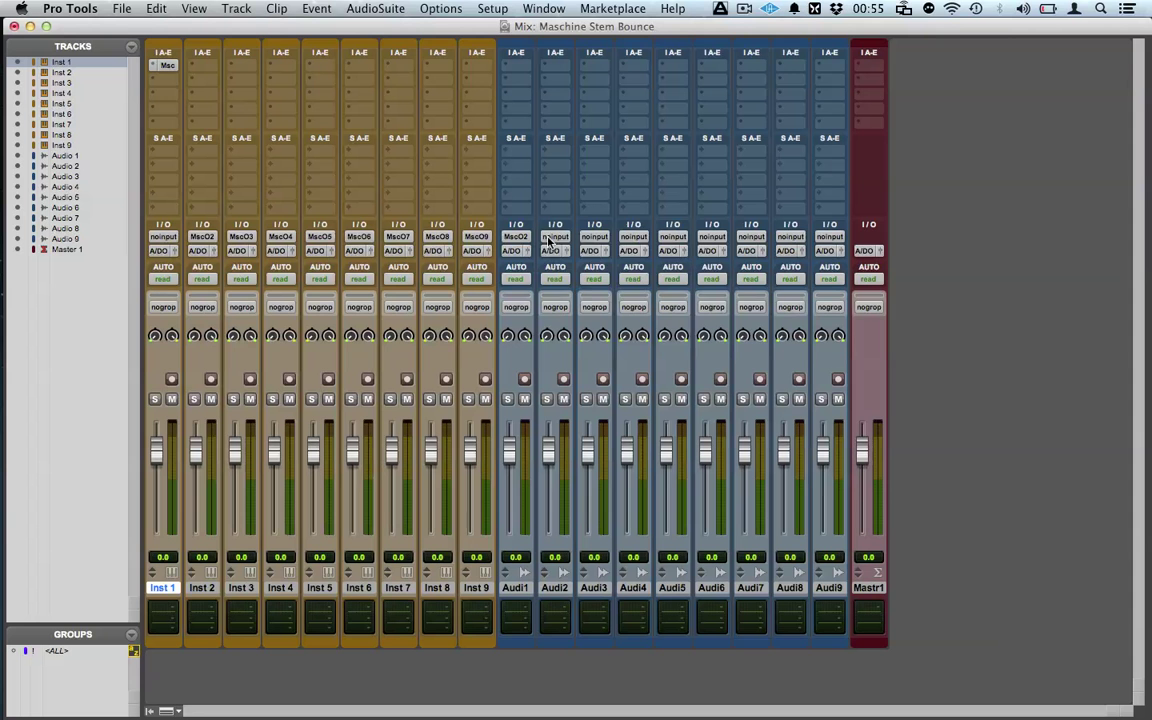
- Set the input of the Audio 2 track to the plug-in output Maschine Out 3
{"action": "left_click", "coordinate": [549, 245]}
{"action": "mouse_move", "coordinate": [577, 282]}
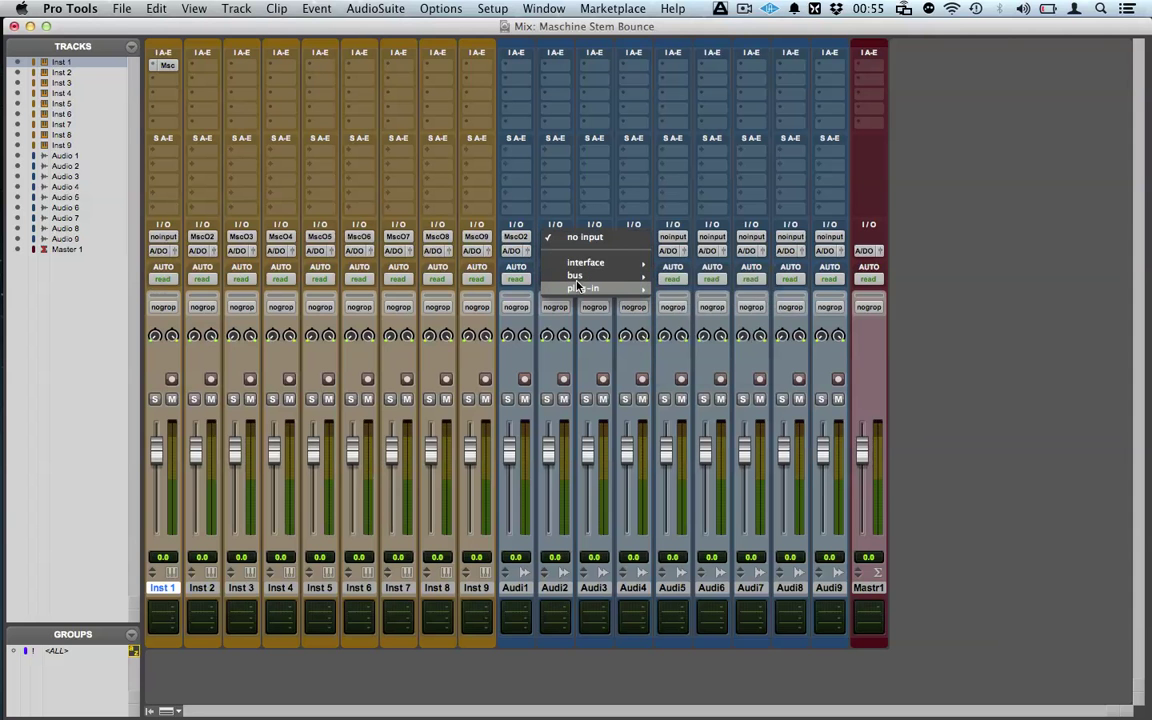
{"action": "mouse_move", "coordinate": [718, 291]}
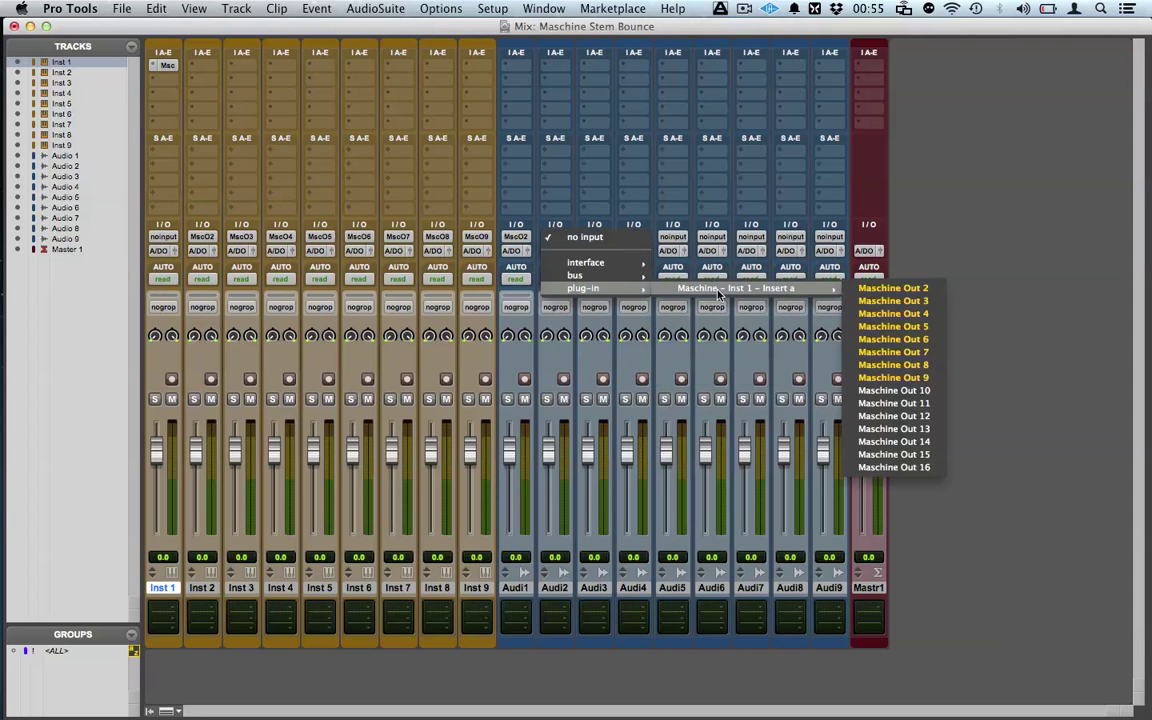
{"action": "left_click", "coordinate": [892, 300]}
- Set the input of the Audio 3 track to the plug-in output Maschine Out 4
{"action": "left_click", "coordinate": [594, 237]}
{"action": "mouse_move", "coordinate": [622, 288]}
{"action": "mouse_move", "coordinate": [775, 288]}
{"action": "left_click", "coordinate": [932, 314]}
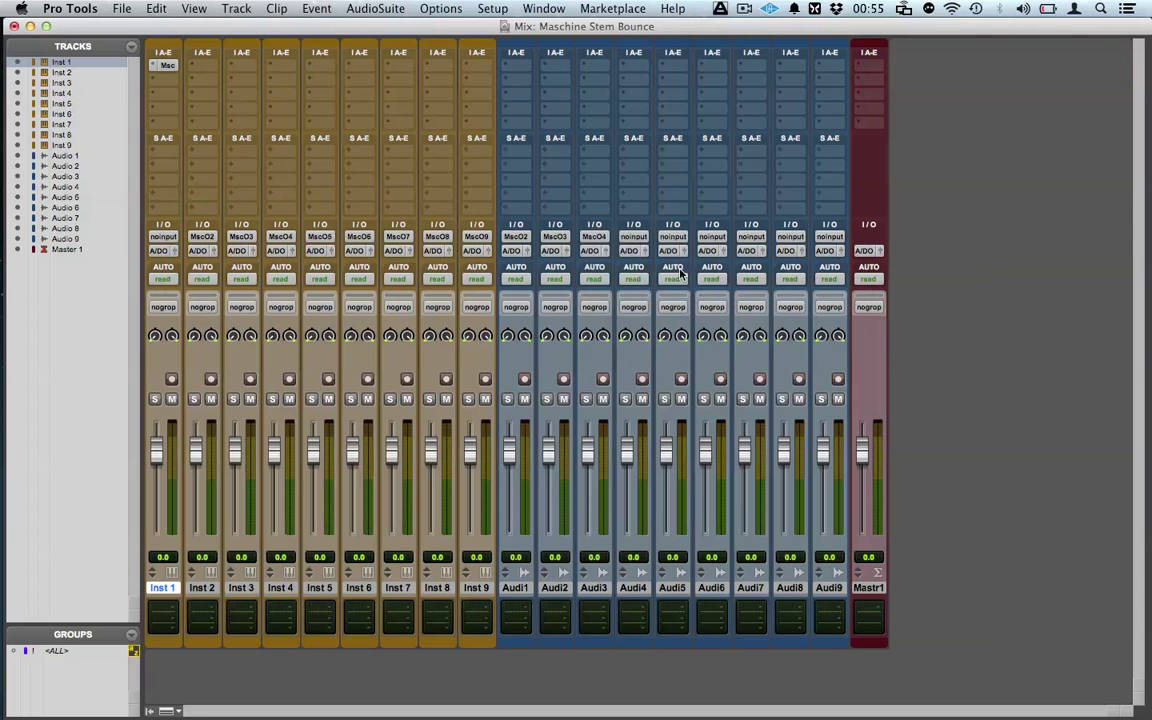
- Set the input of the Audio 4 track to the plug-in output Maschine Out 5
{"action": "left_click", "coordinate": [633, 237]}
{"action": "mouse_move", "coordinate": [660, 289]}
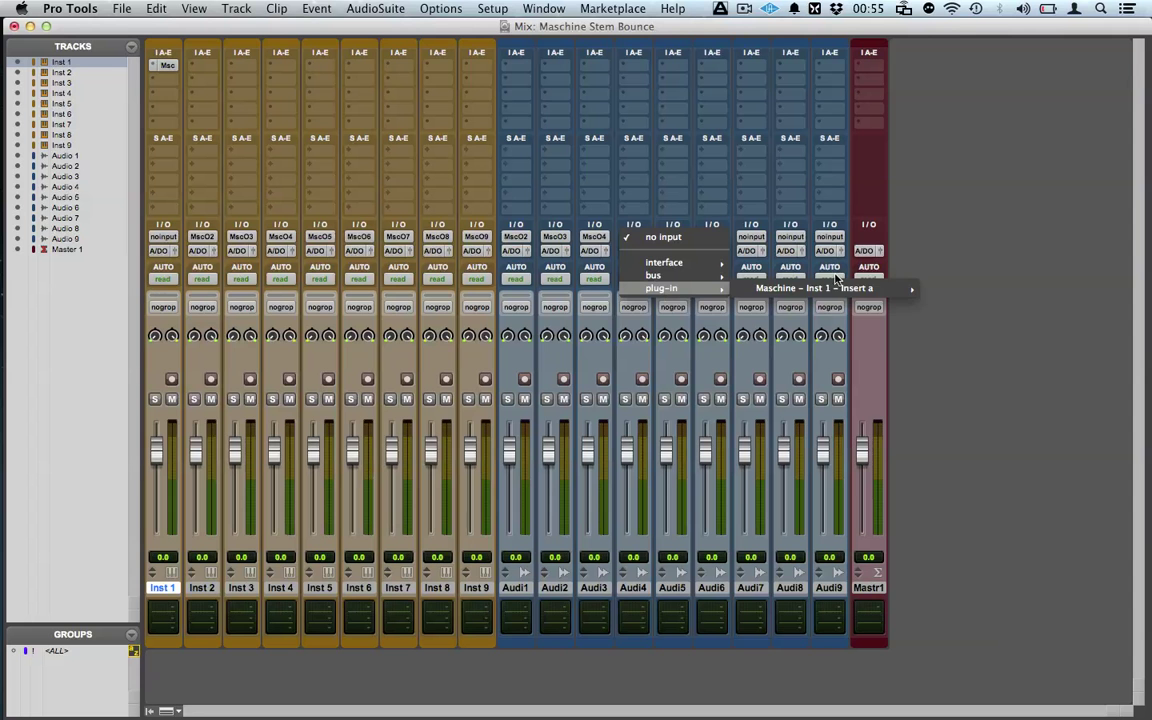
{"action": "mouse_move", "coordinate": [839, 289]}
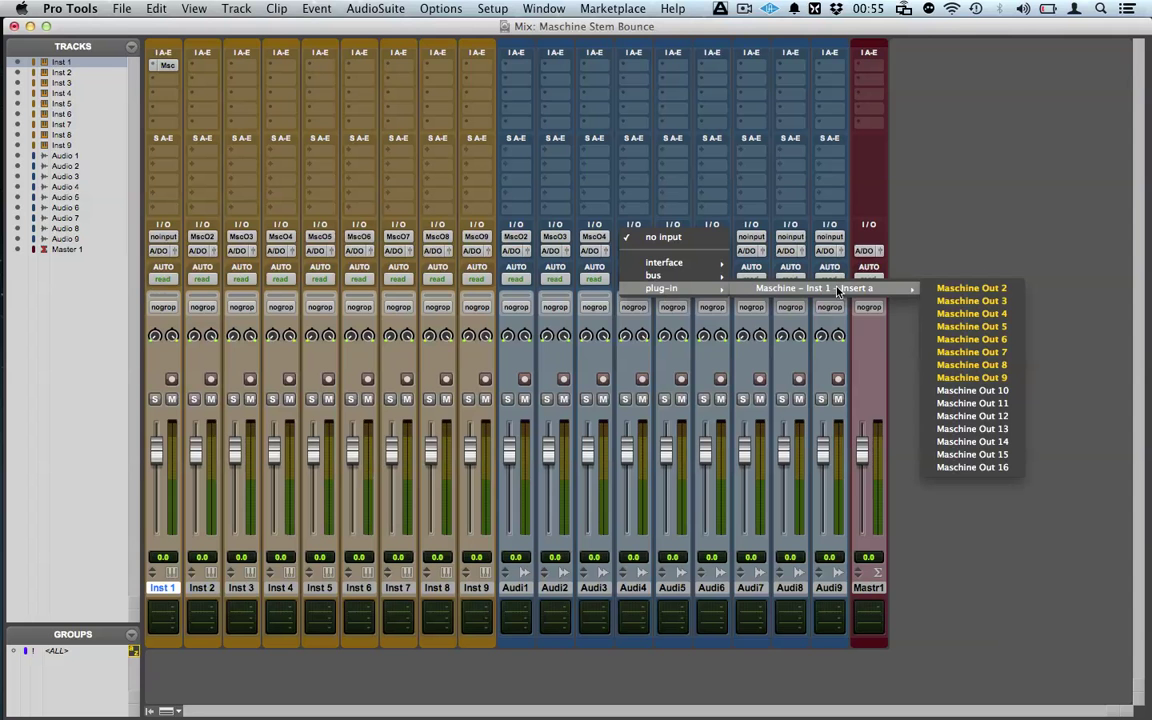
{"action": "left_click", "coordinate": [945, 326]}
- Set the input of the Audio 5 track to the plug-in output Maschine Out 6
{"action": "left_click", "coordinate": [674, 240]}
{"action": "mouse_move", "coordinate": [700, 288]}
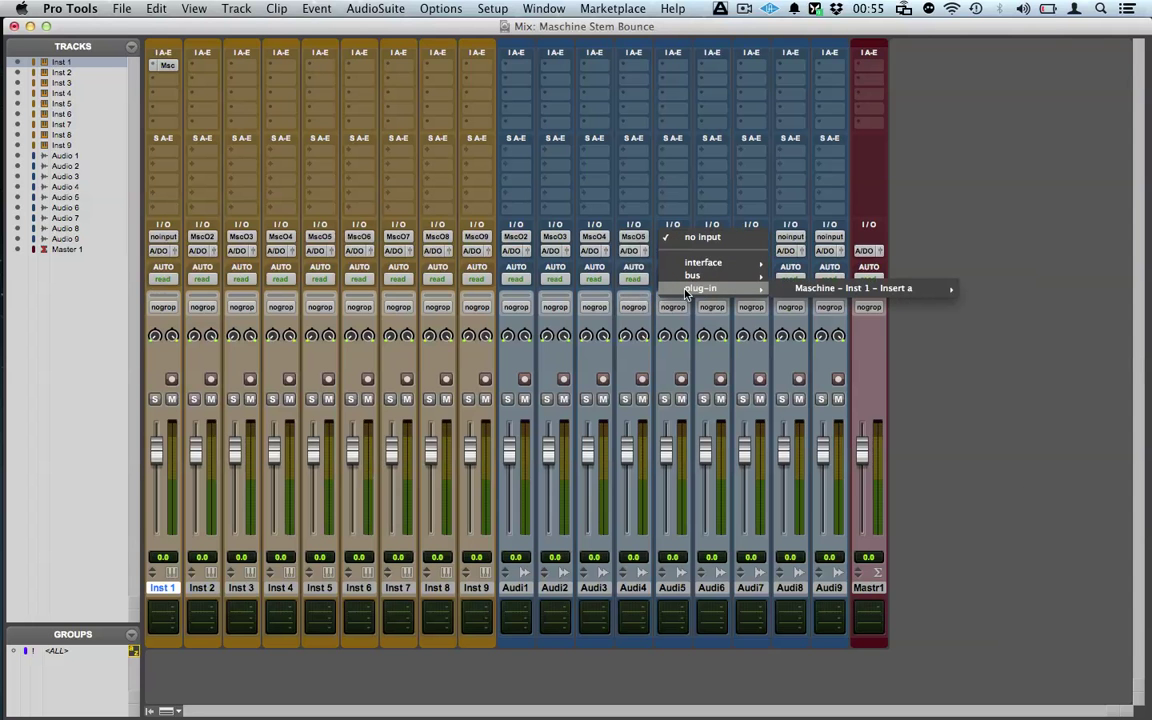
{"action": "mouse_move", "coordinate": [850, 288]}
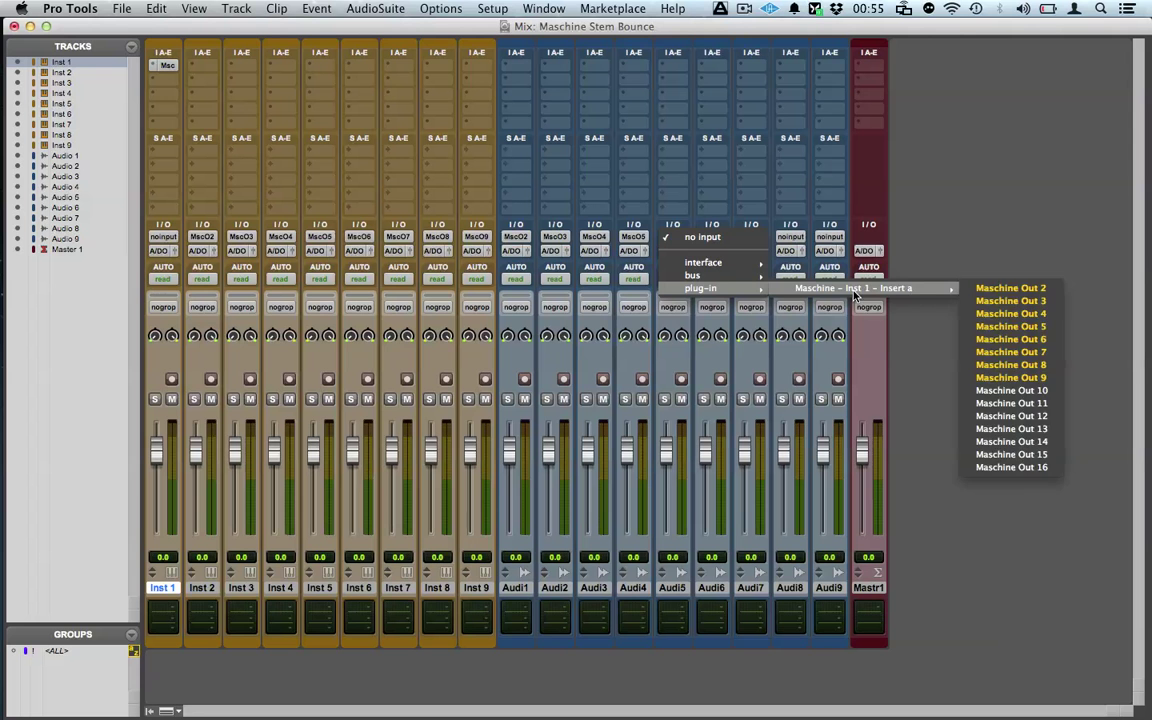
{"action": "left_click", "coordinate": [1012, 339]}
- Set the input of the Audio 6 track to the plug-in output Maschine Out 7
{"action": "left_click", "coordinate": [712, 237]}
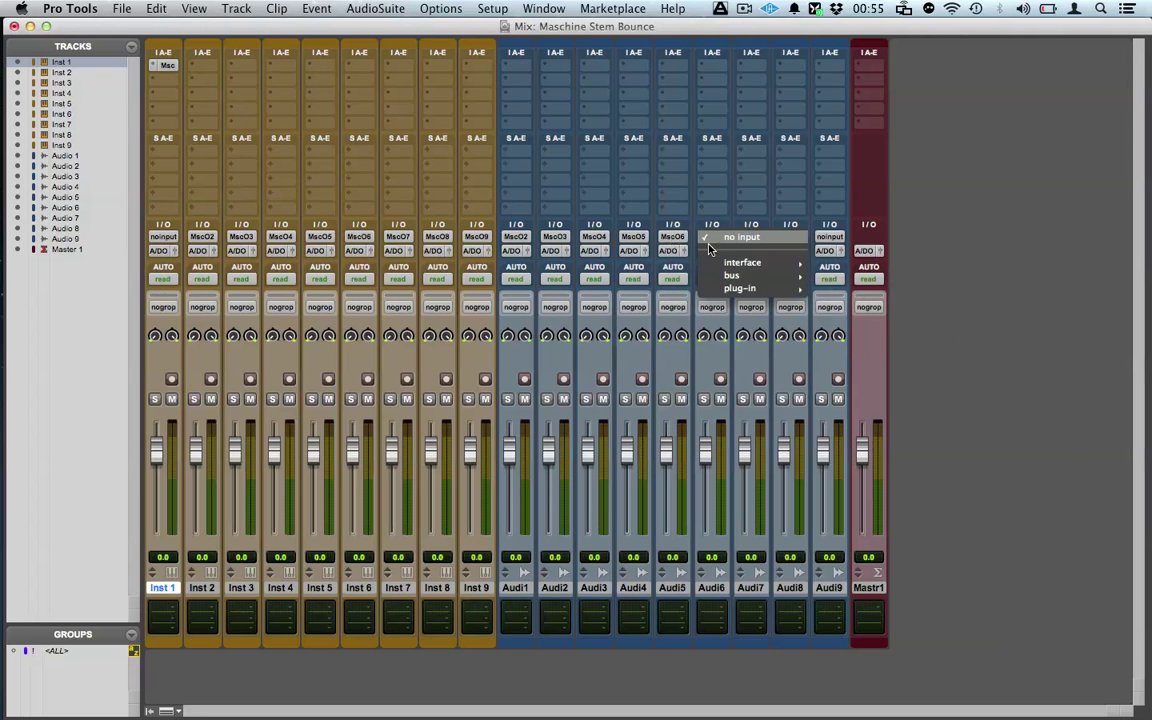
{"action": "mouse_move", "coordinate": [760, 288]}
{"action": "mouse_move", "coordinate": [897, 288]}
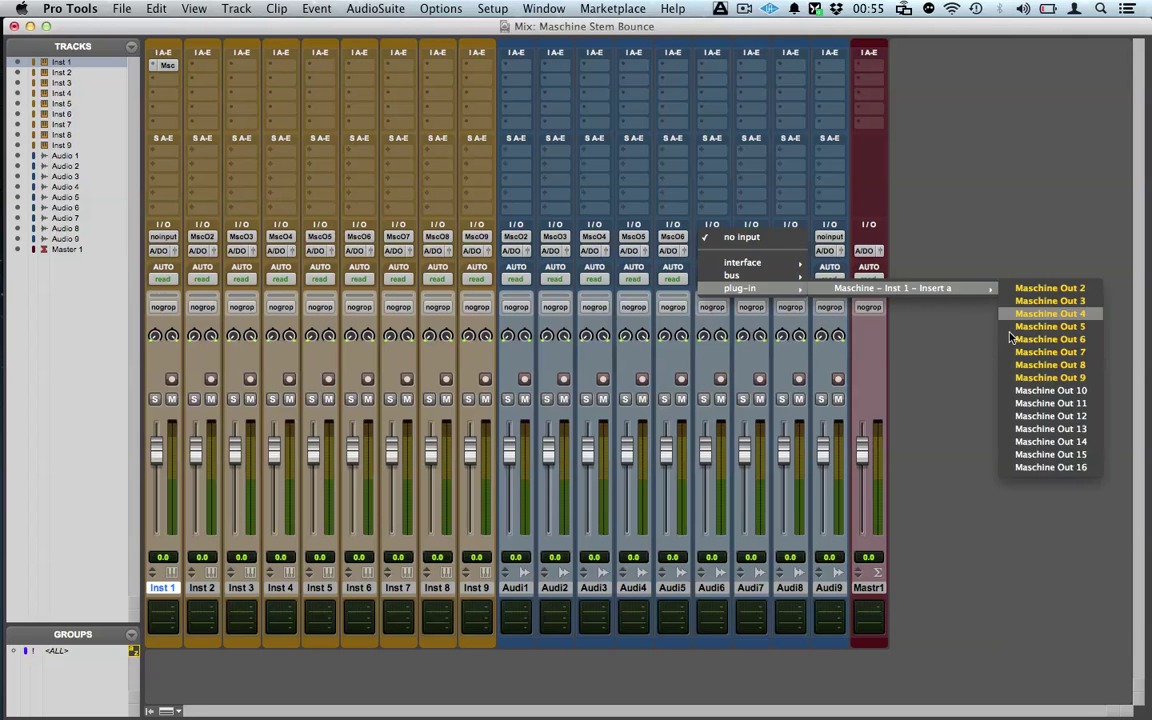
{"action": "left_click", "coordinate": [1045, 352]}
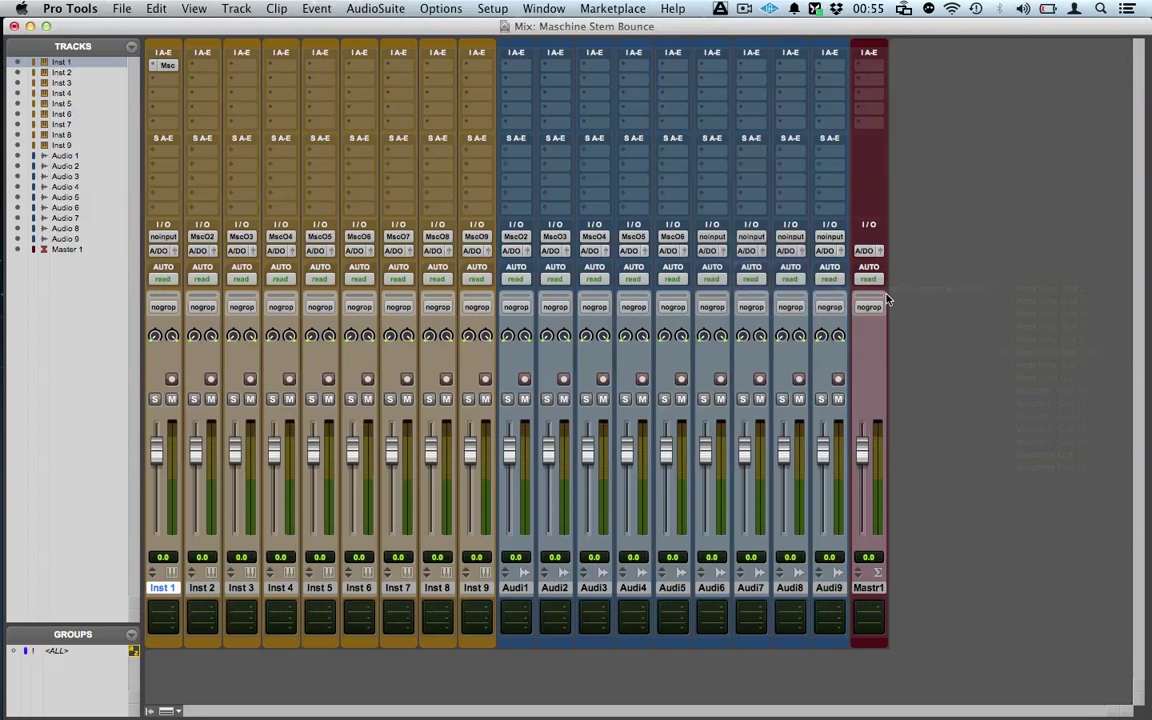
- Set the input of the Audio 7 track to the plug-in output Maschine Out 8
{"action": "left_click", "coordinate": [746, 237]}
{"action": "mouse_move", "coordinate": [815, 288]}
{"action": "mouse_move", "coordinate": [907, 293]}
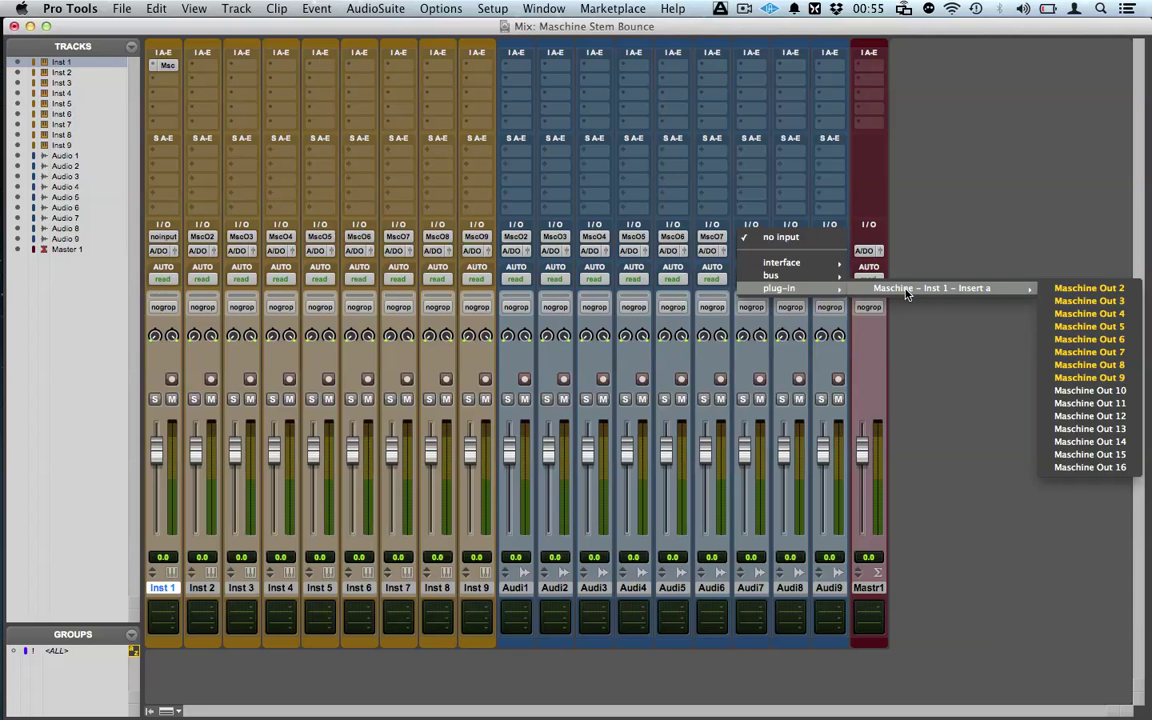
{"action": "left_click", "coordinate": [1050, 364]}
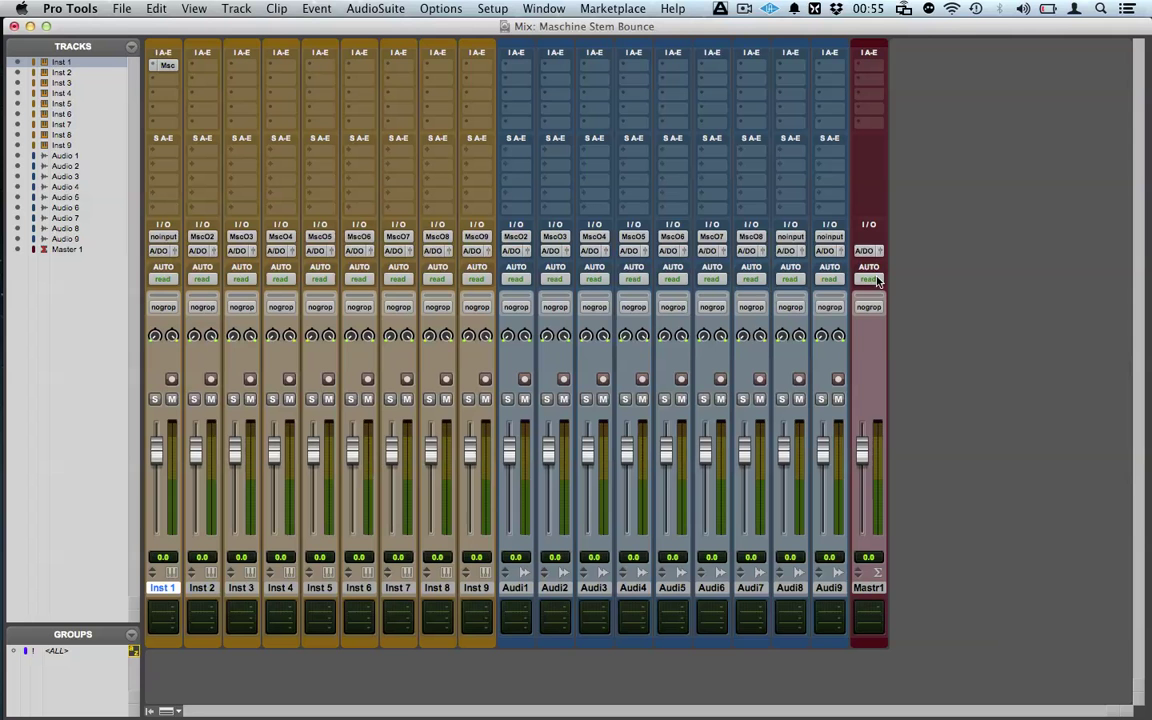
- Set the input of the Audio 8 track to the plug-in output Maschine Out 9
{"action": "left_click", "coordinate": [791, 238]}
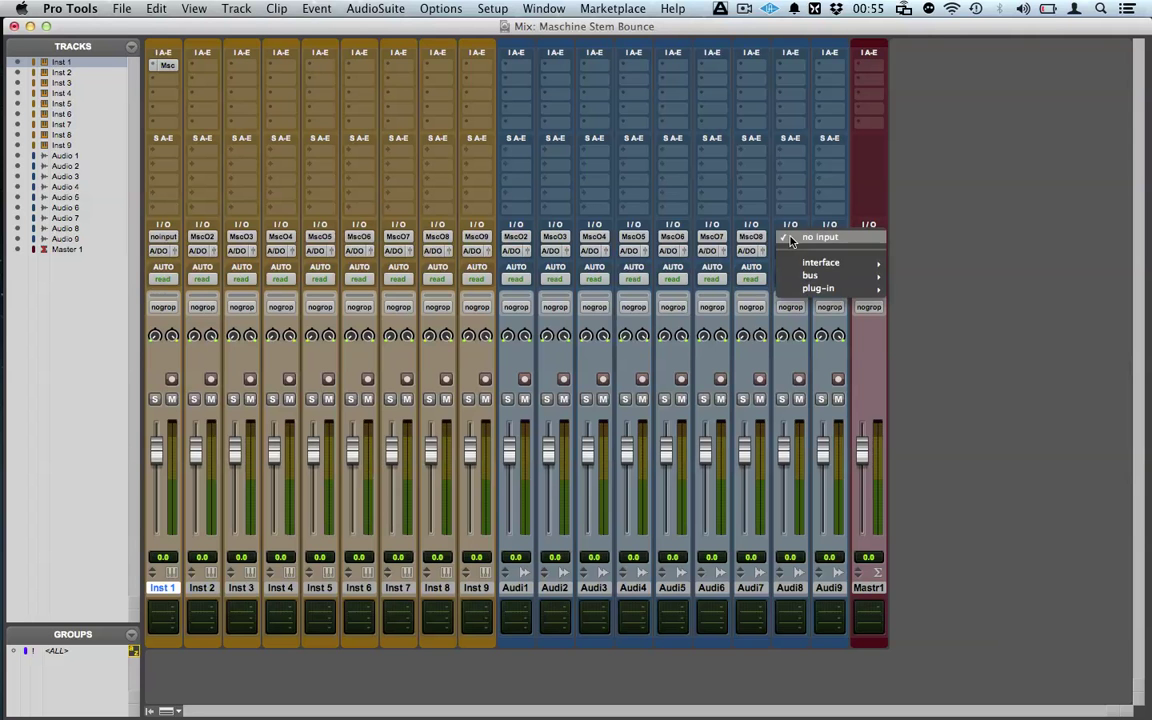
{"action": "mouse_move", "coordinate": [983, 290]}
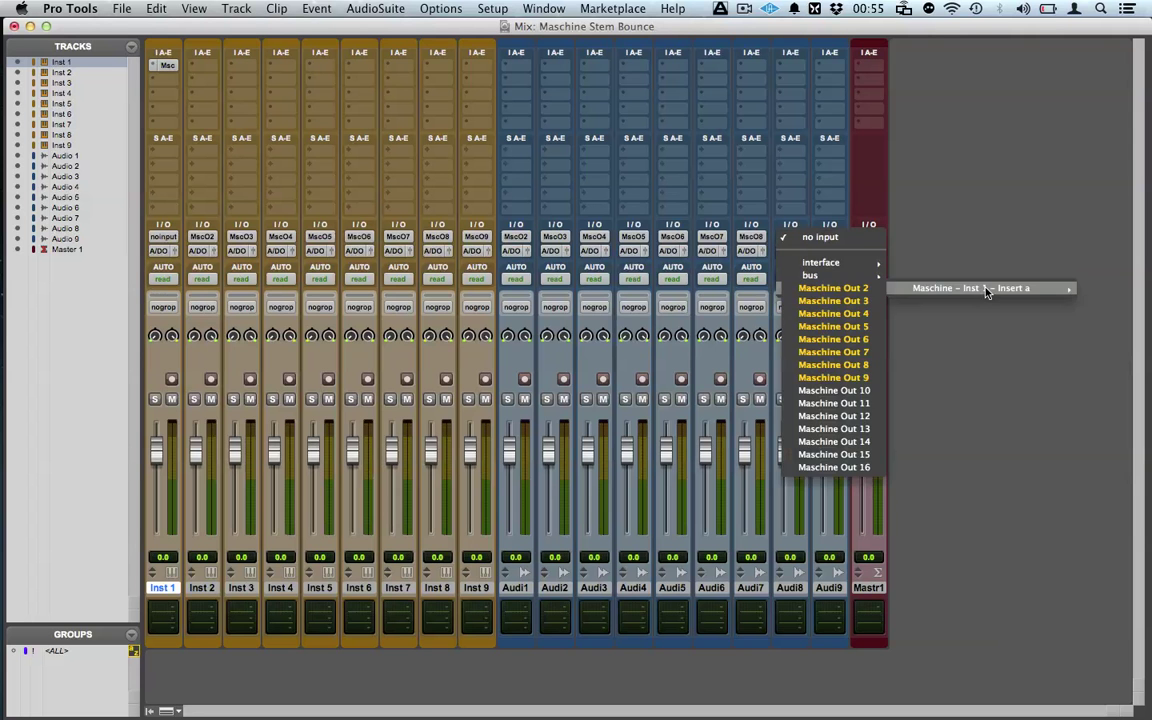
{"action": "left_click", "coordinate": [860, 378]}
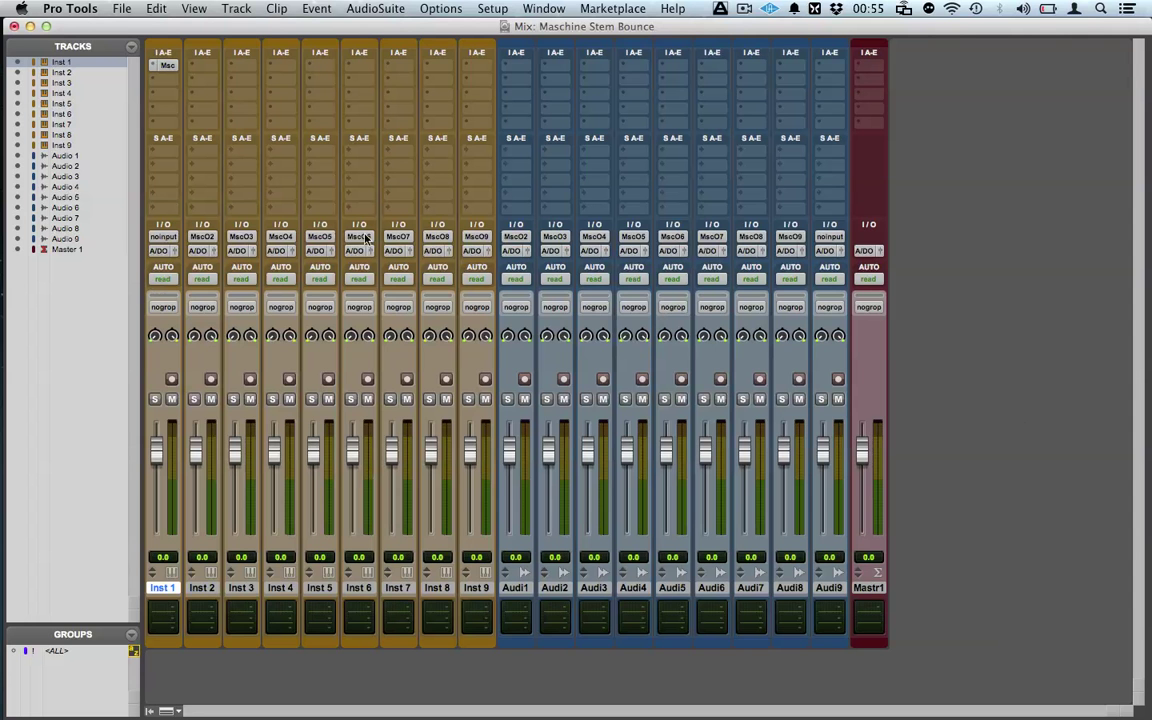
- Record-enable the audio tracks and record about 57 seconds of the Maschine outputs onto Audio 1 to Audio 8, using compact track heights in the Edit window
{"action": "left_click", "coordinate": [524, 380], "text": "alt"}
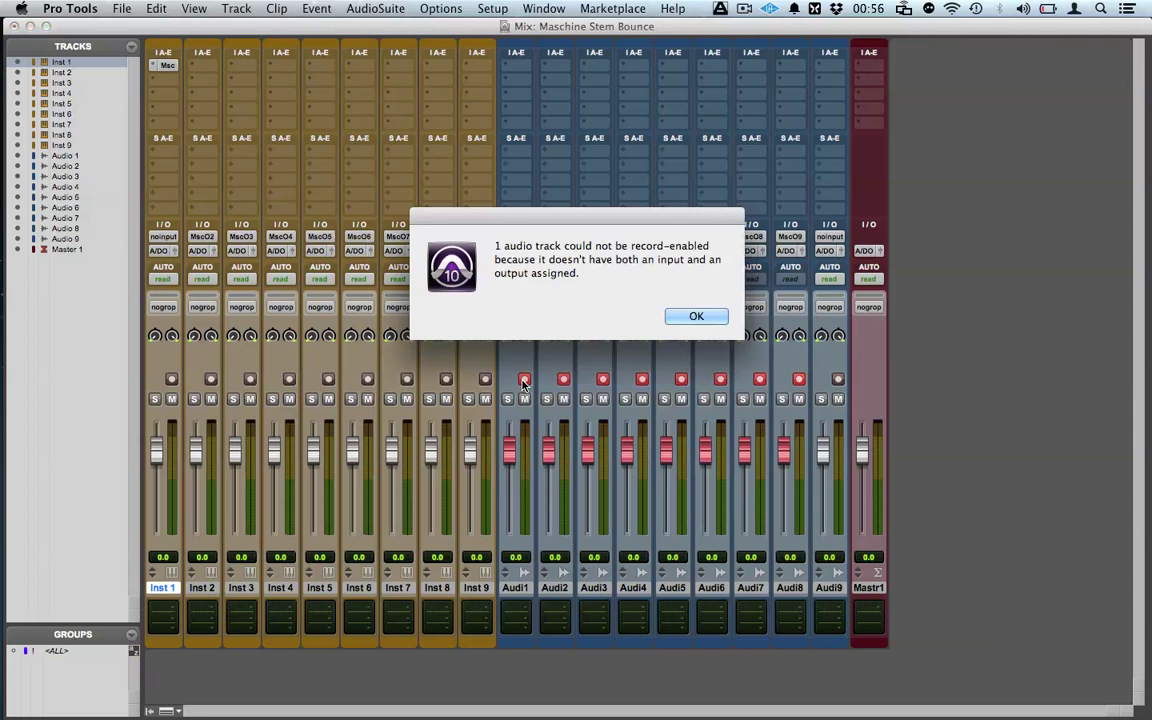
{"action": "left_click", "coordinate": [697, 316]}
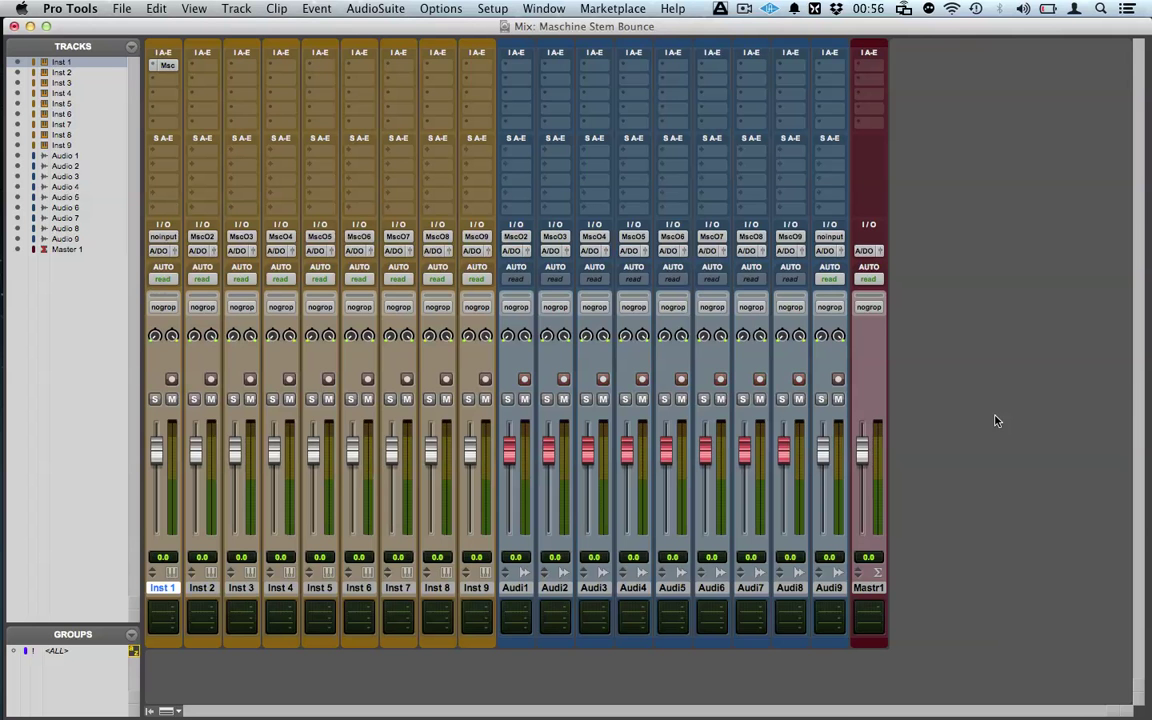
{"action": "key", "text": "super+equal"}
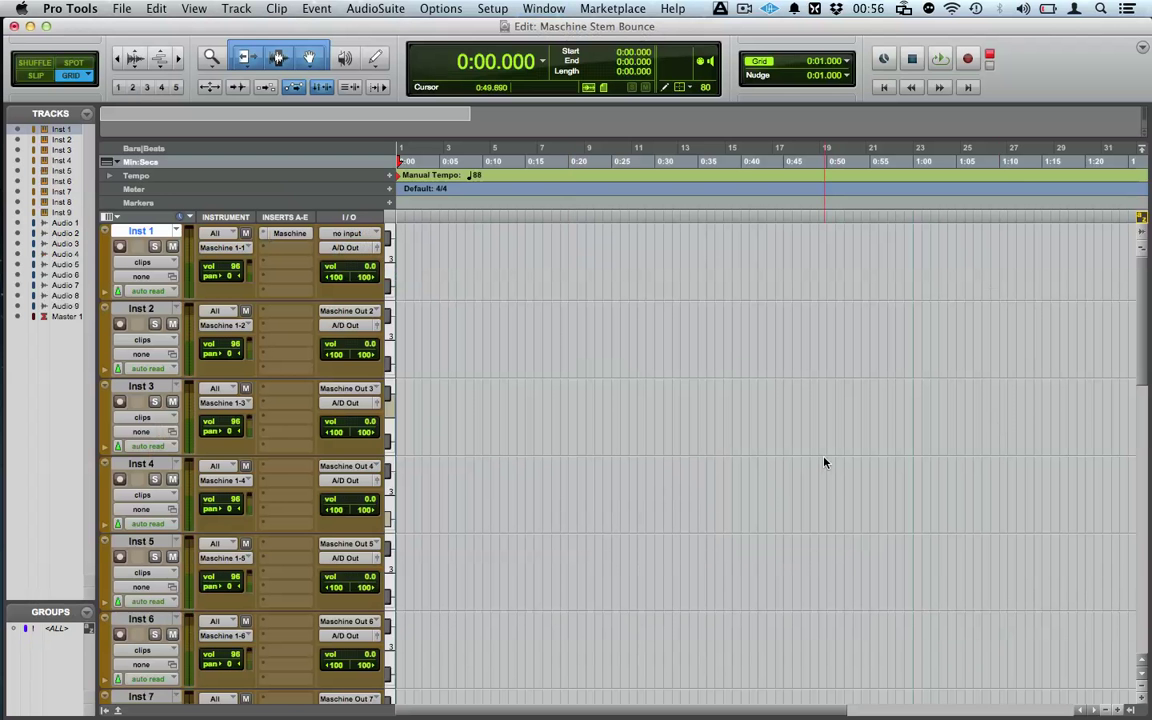
{"action": "key", "text": "ctrl+alt+Down"}
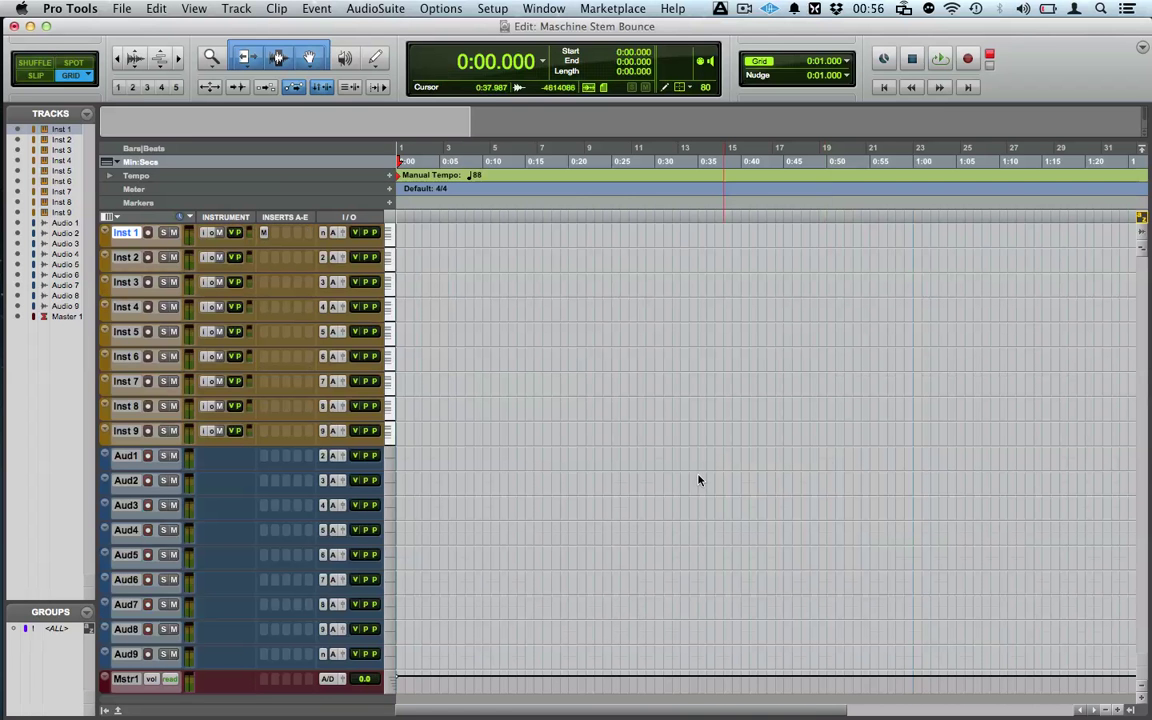
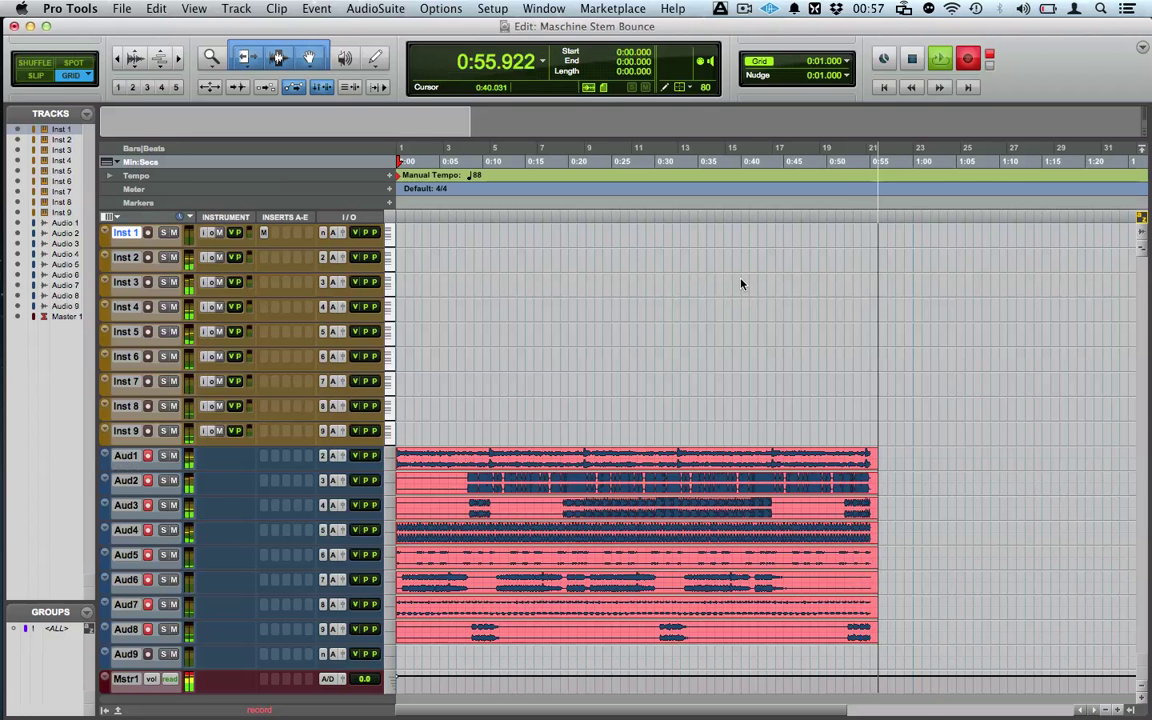
{"action": "key", "text": "space"}
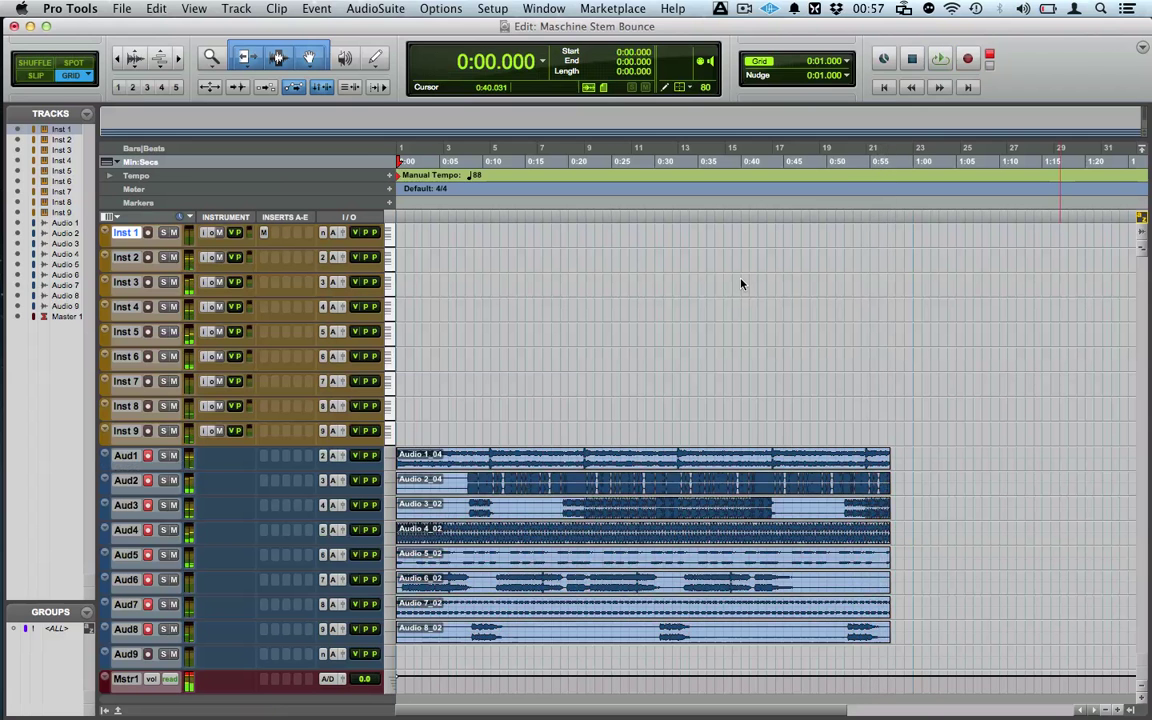
- Mute Inst 1 to Inst 9, disarm the audio tracks and play back the recorded stems from the start
{"action": "left_click", "coordinate": [174, 233], "text": "alt"}
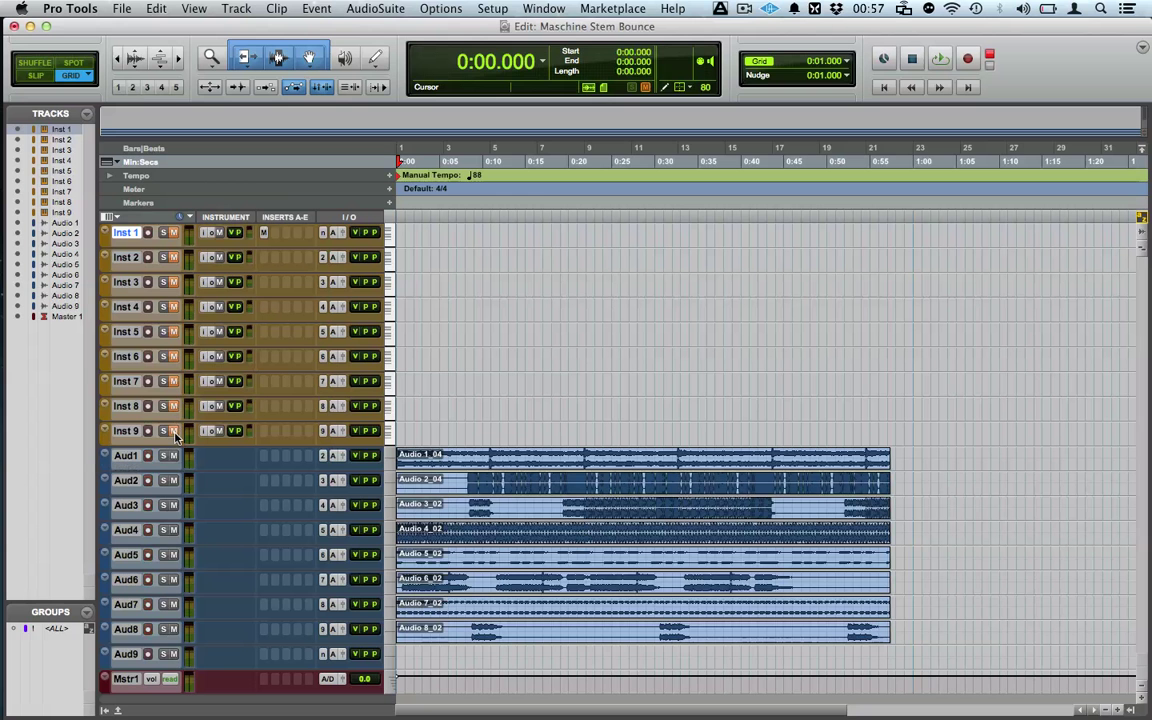
{"action": "key", "text": "space"}
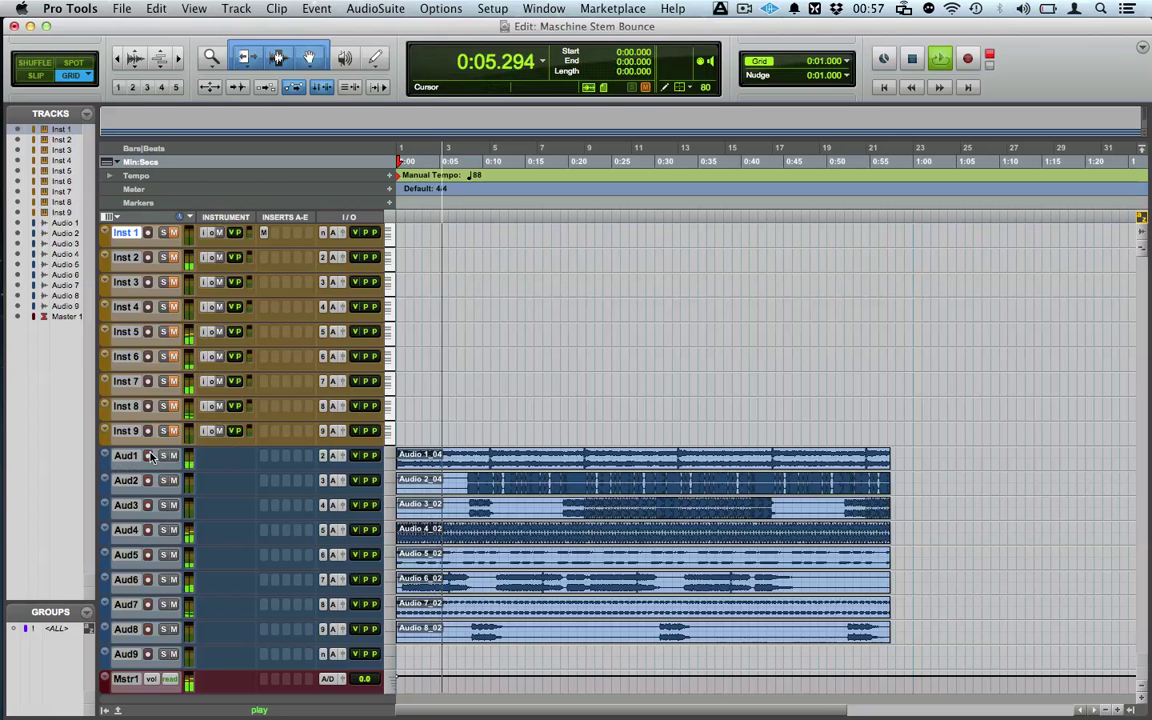
{"action": "key", "text": "space"}
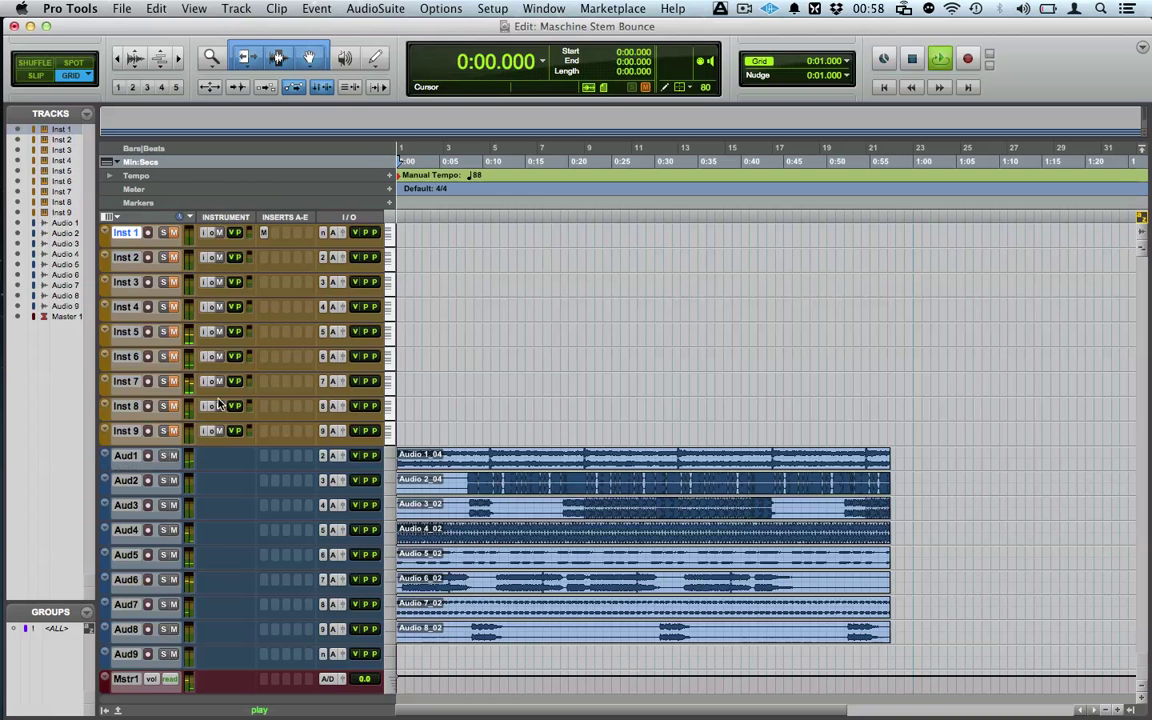
{"action": "key", "text": "space"}
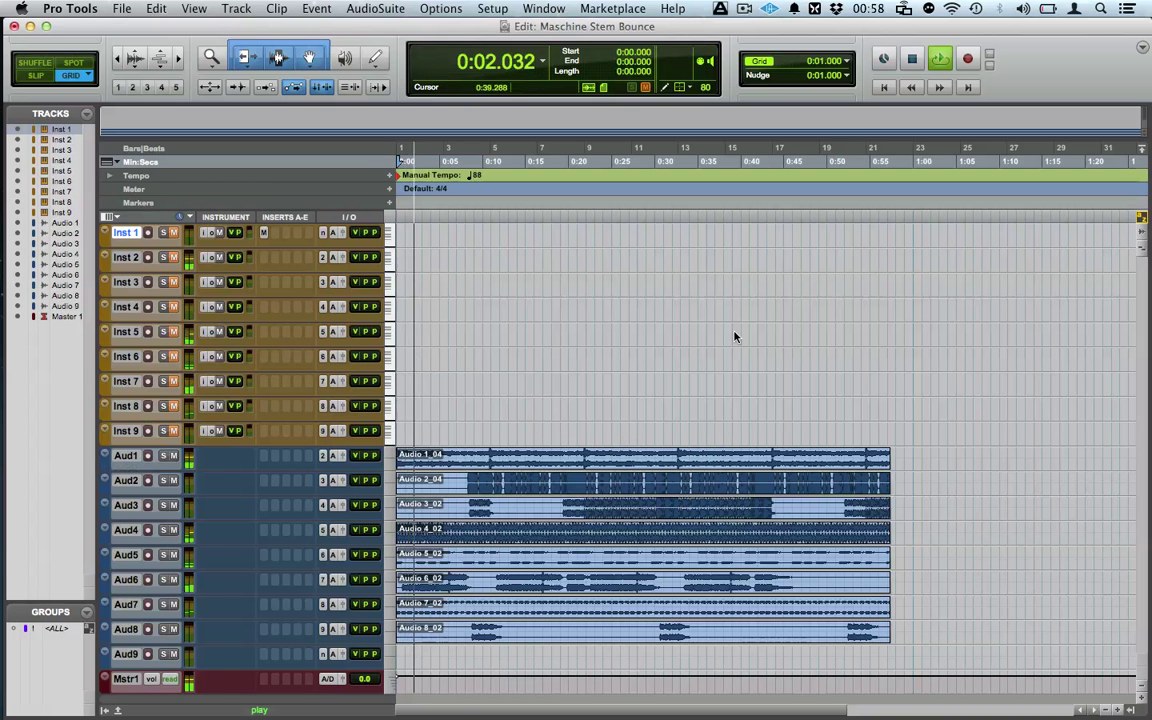
- Hide the Inst 1 to Inst 9 tracks in the Mix window and switch the mixer strips to wide view
{"action": "key", "text": "super+equal"}
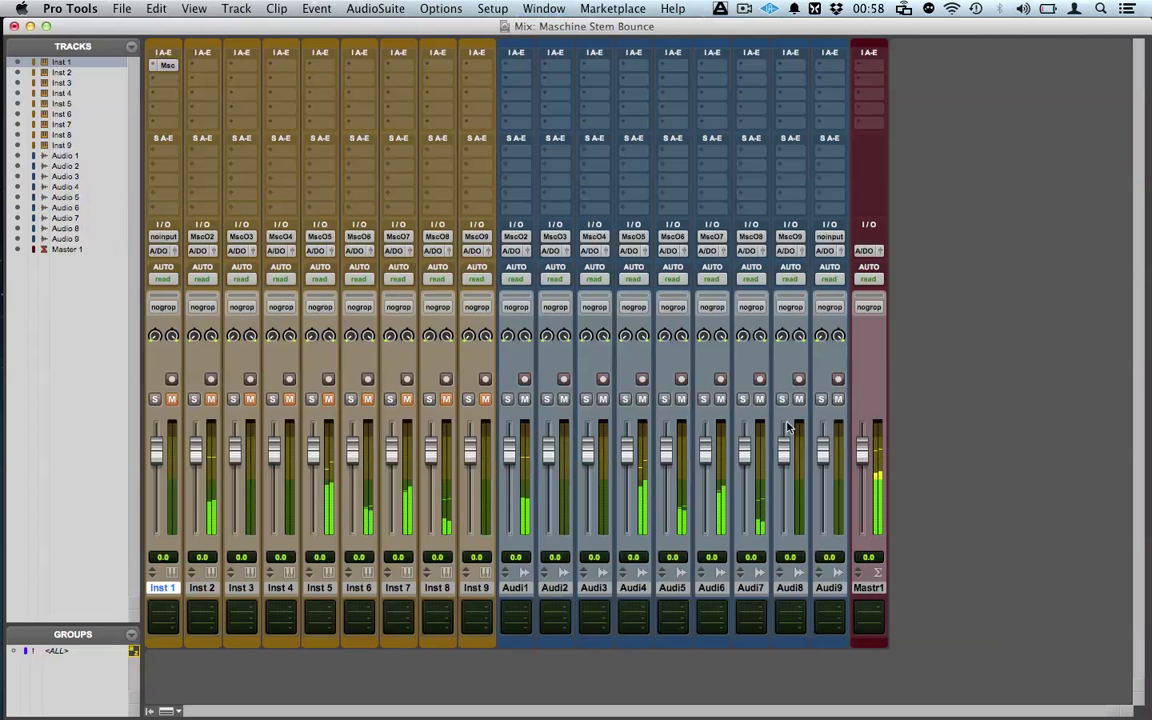
{"action": "mouse_move", "coordinate": [20, 142]}
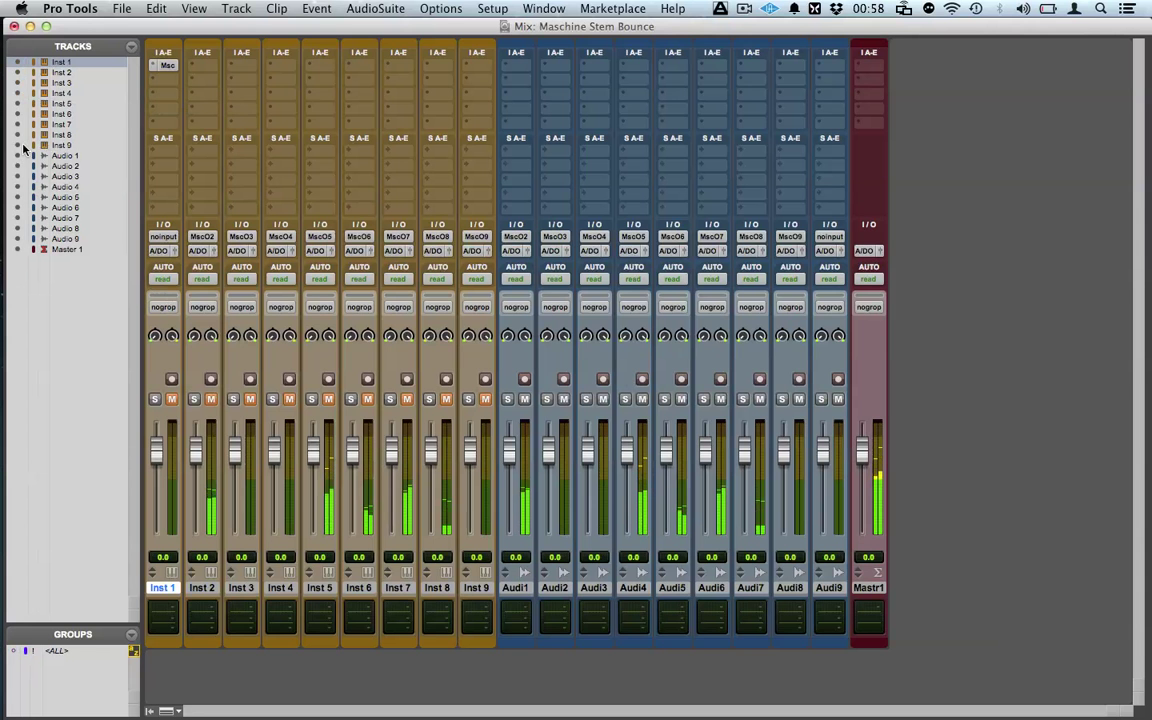
{"action": "left_click_drag", "start_coordinate": [15, 63], "coordinate": [15, 145]}
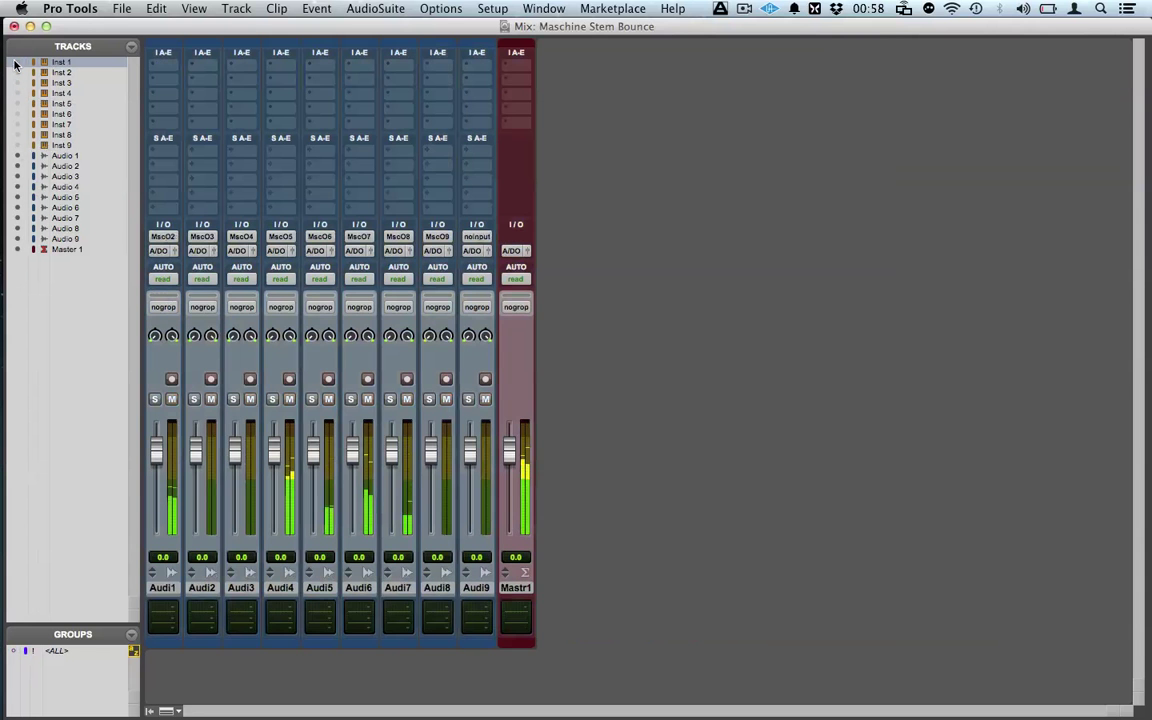
{"action": "key", "text": "super+alt+m"}
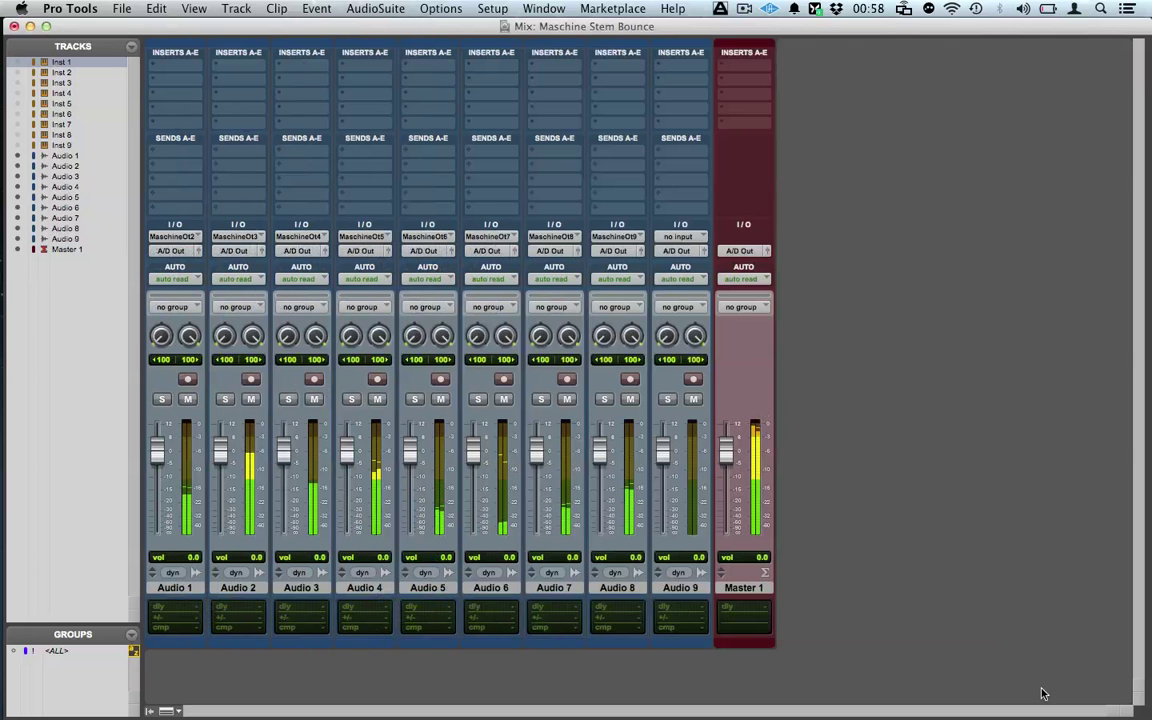
- Delete the unused Audio 9 track and briefly solo Audio 8 to audition it during playback
{"action": "left_click", "coordinate": [696, 590]}
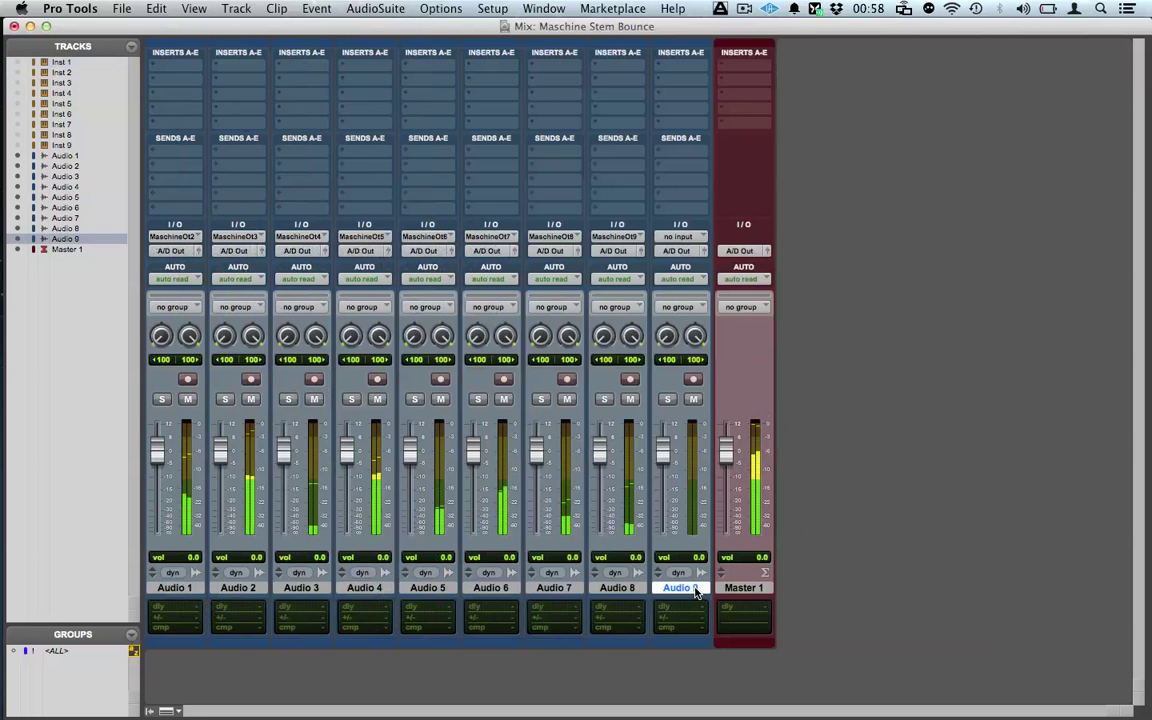
{"action": "left_click", "coordinate": [218, 6]}
{"action": "left_click", "coordinate": [255, 103]}
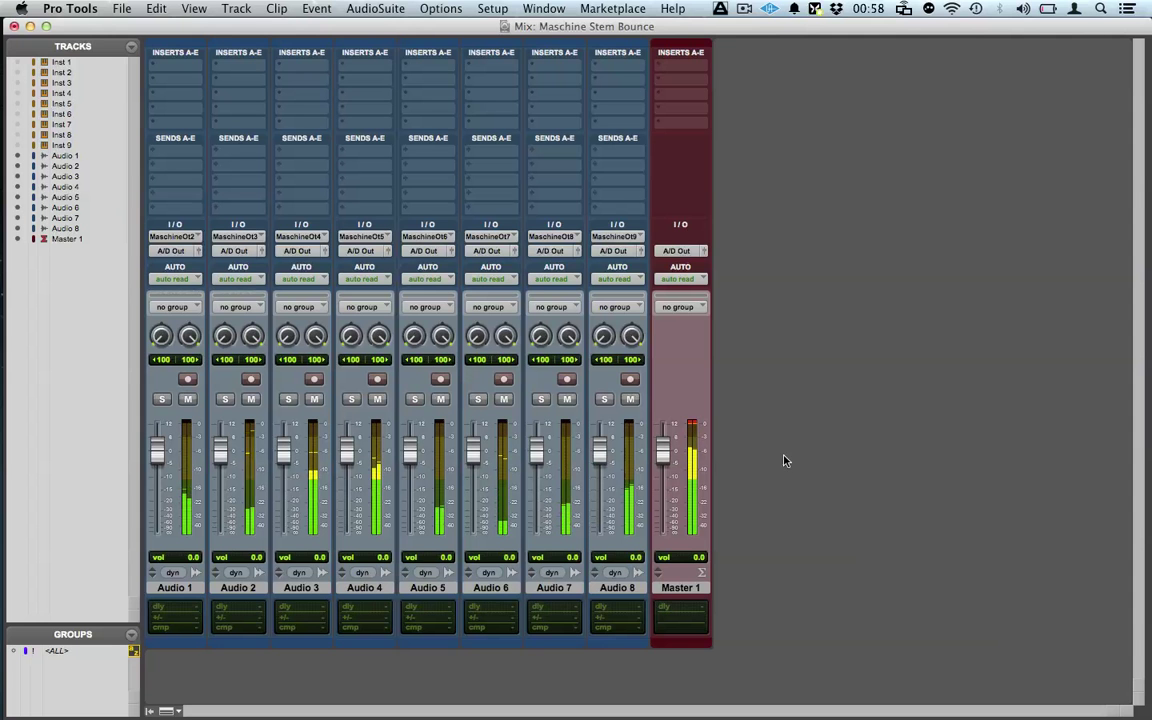
{"action": "left_click", "coordinate": [603, 399]}
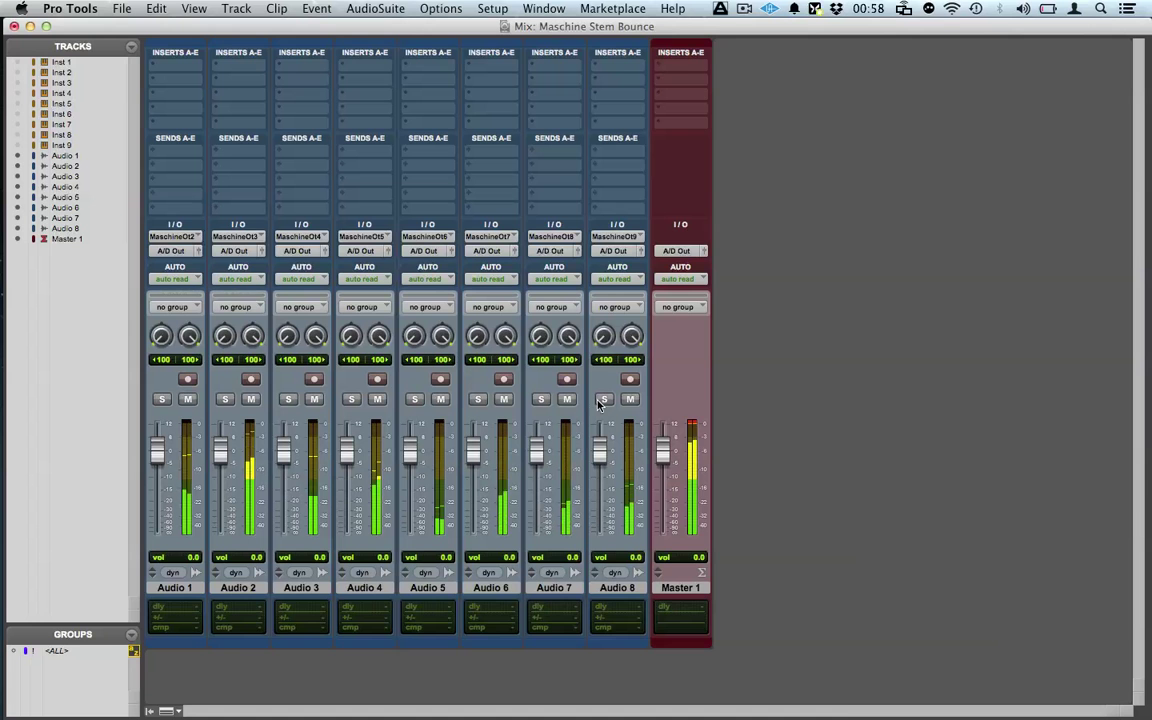
{"action": "left_click", "coordinate": [603, 399]}
- Enlarge the track heights in the Edit window, reduce the vertical zoom of the audio waveforms and stop playback
{"action": "key", "text": "super+equal"}
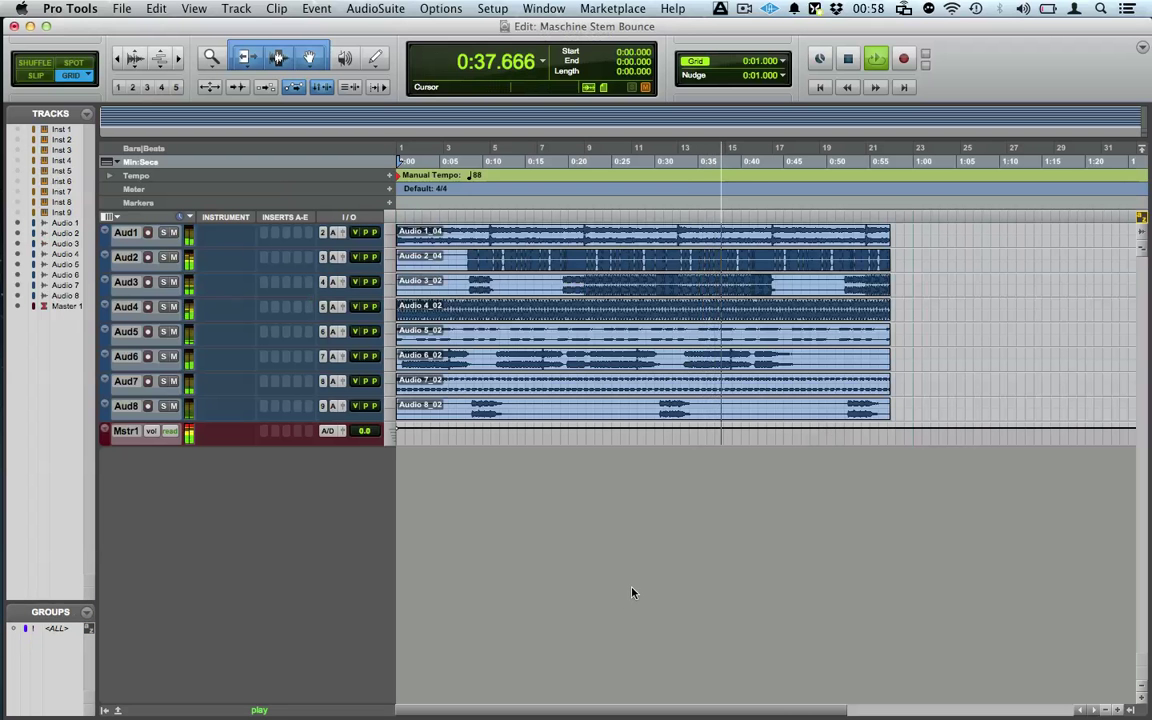
{"action": "key", "text": "ctrl+alt+Up"}
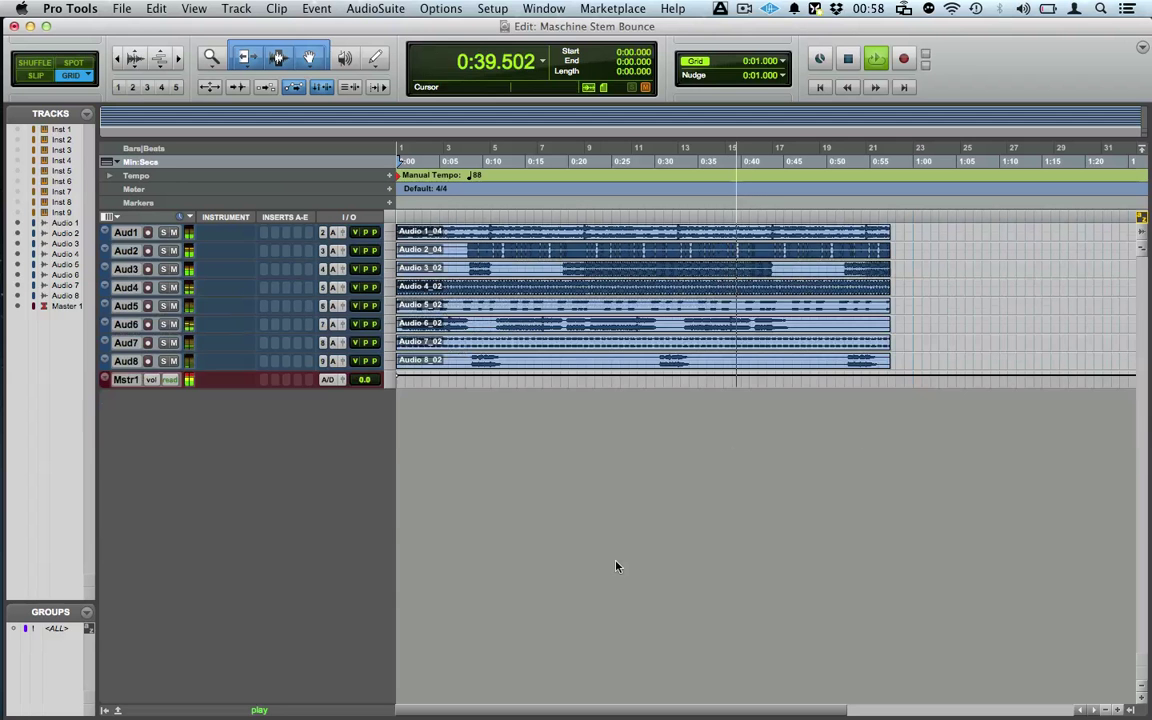
{"action": "key", "text": "ctrl+alt+Down"}
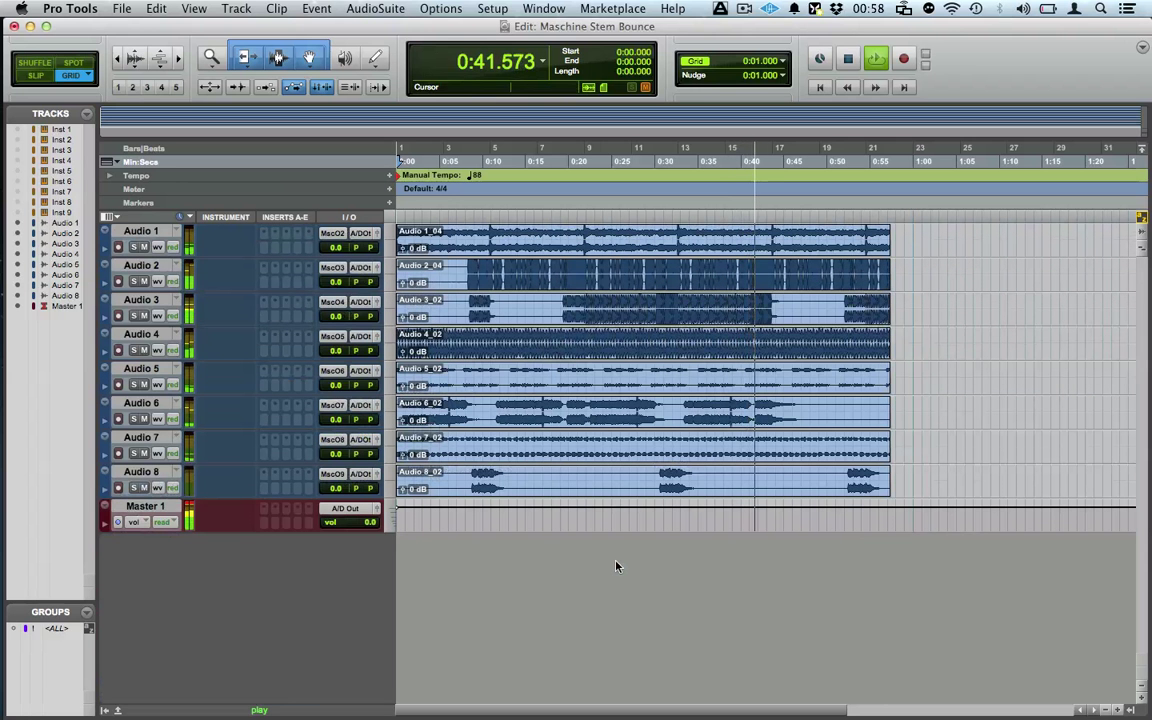
{"action": "left_click", "coordinate": [1141, 240]}
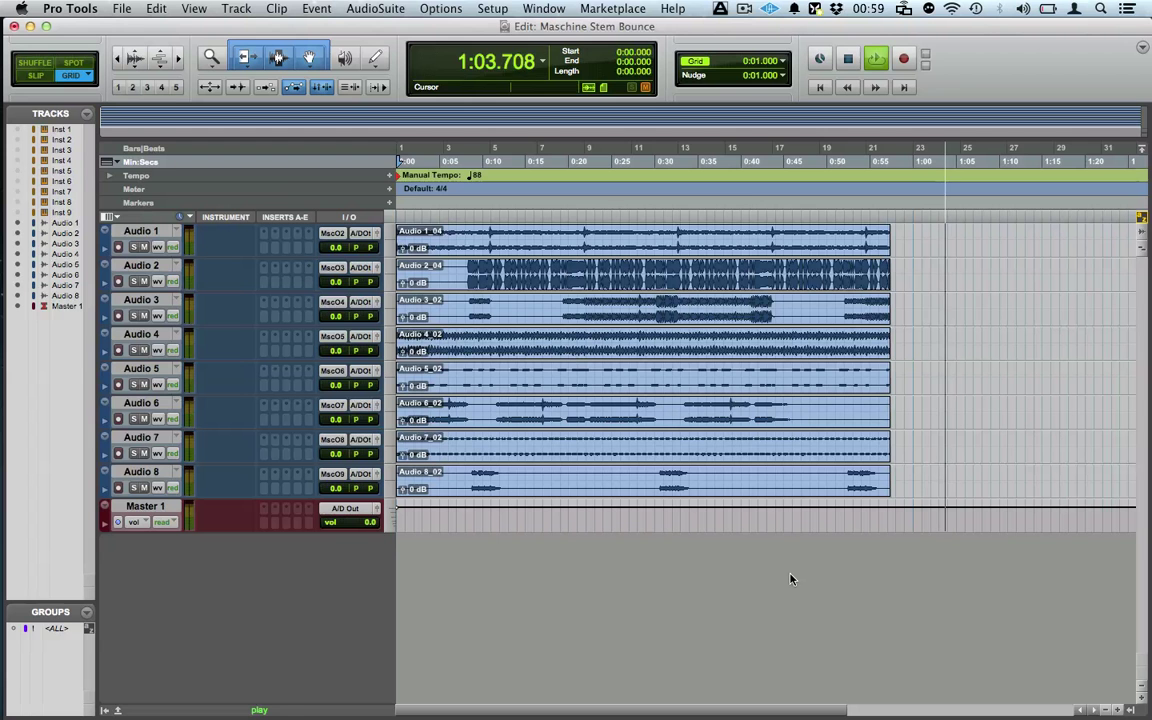
{"action": "key", "text": "space"}
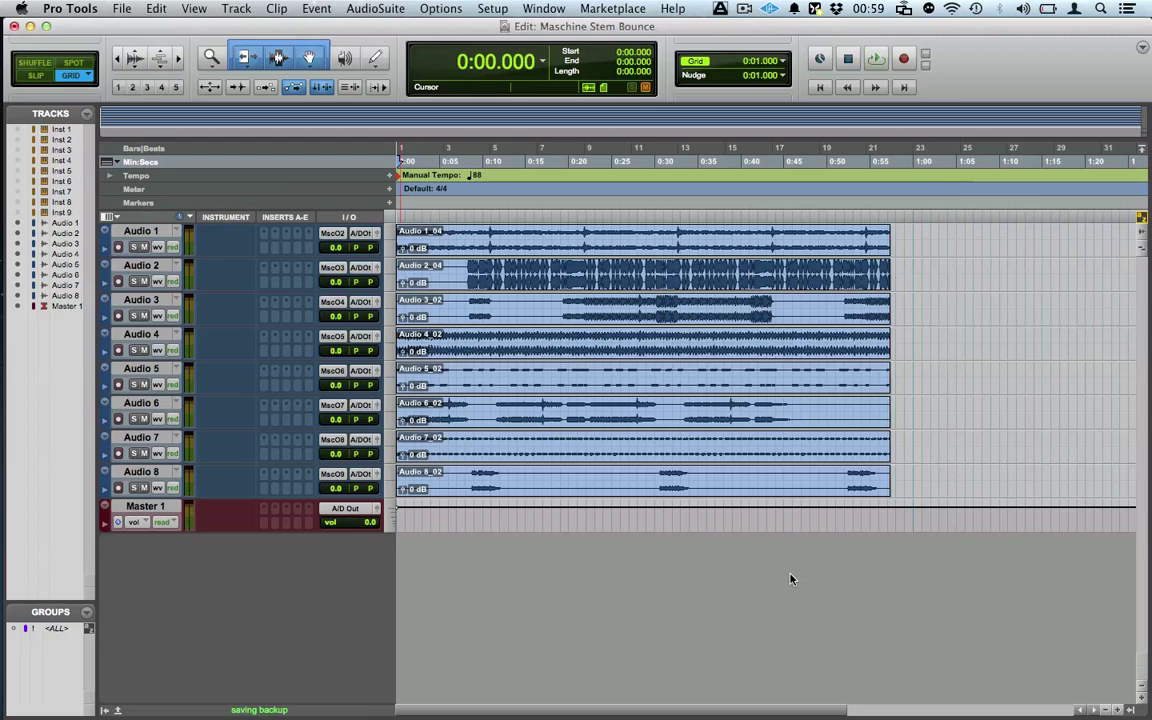